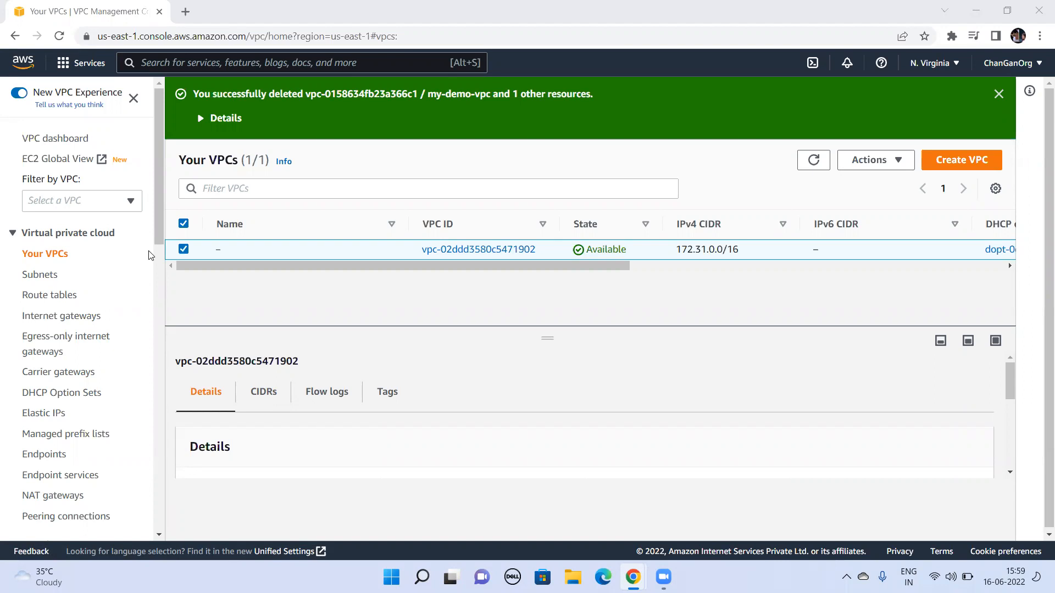
Step: Create a VPC named my-demo-vpc with the IPv4 CIDR 10.200.0.0/16
left_click(942, 159)
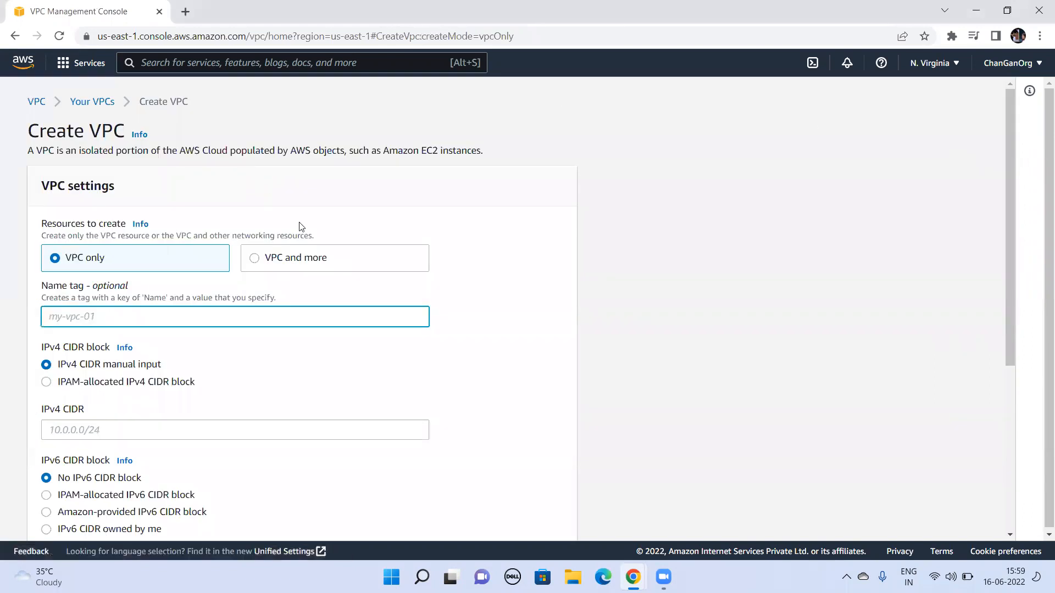
type("my-demo-vpc")
key("Tab")
key("Tab")
key("Tab")
type("10.200.")
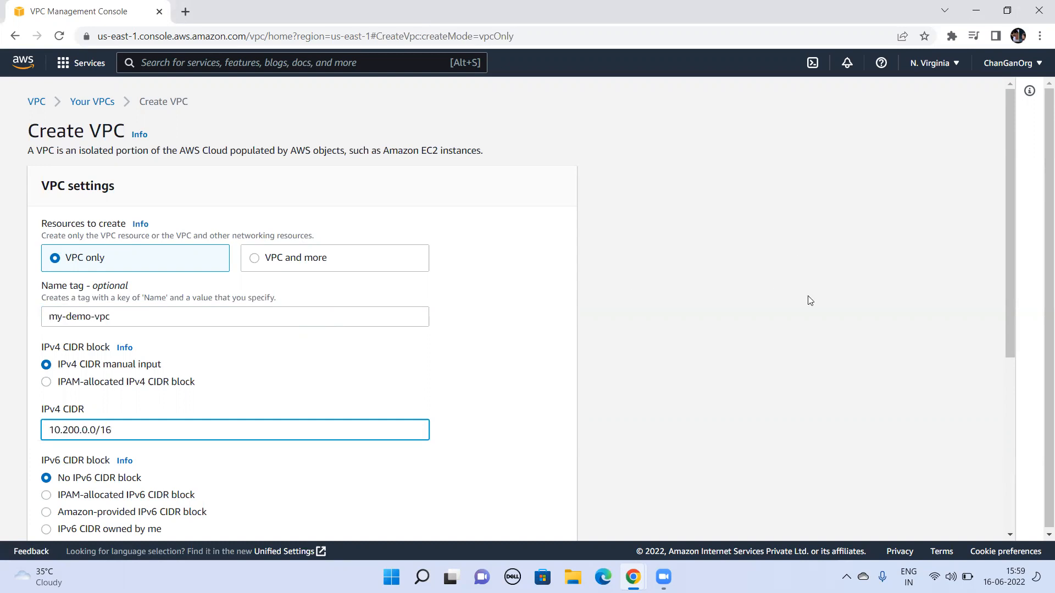
left_click_drag(1009, 313, 1025, 574)
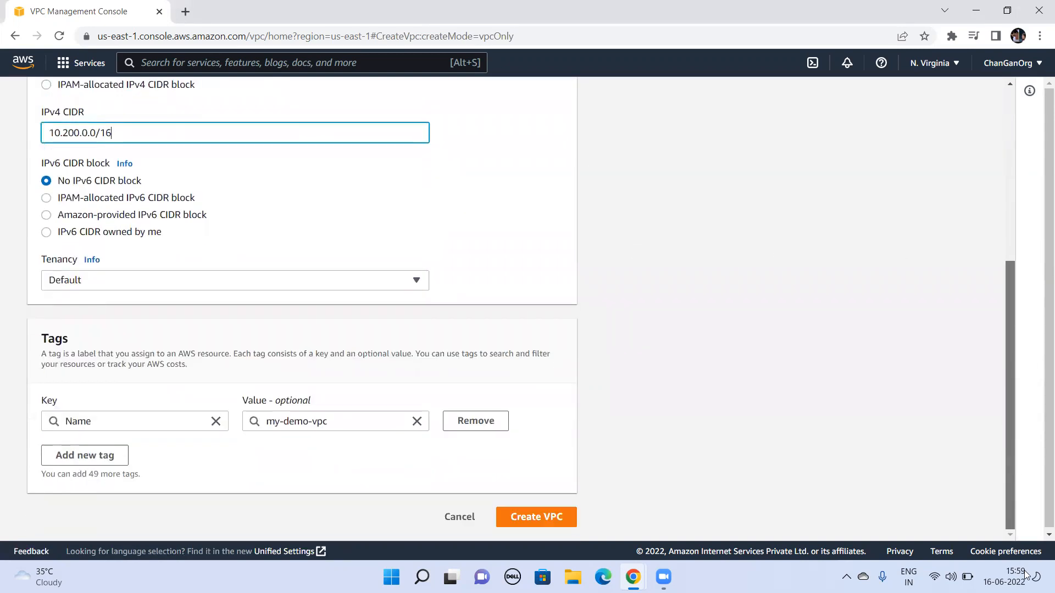
left_click(562, 524)
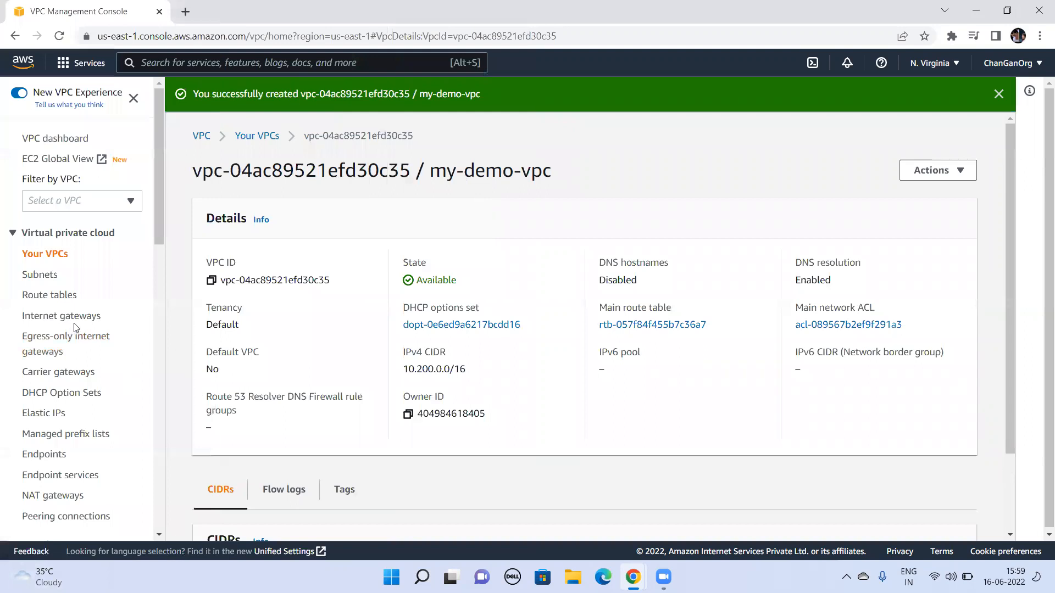
Step: Create an internet gateway with the name tag my-demo-igw
left_click(80, 318)
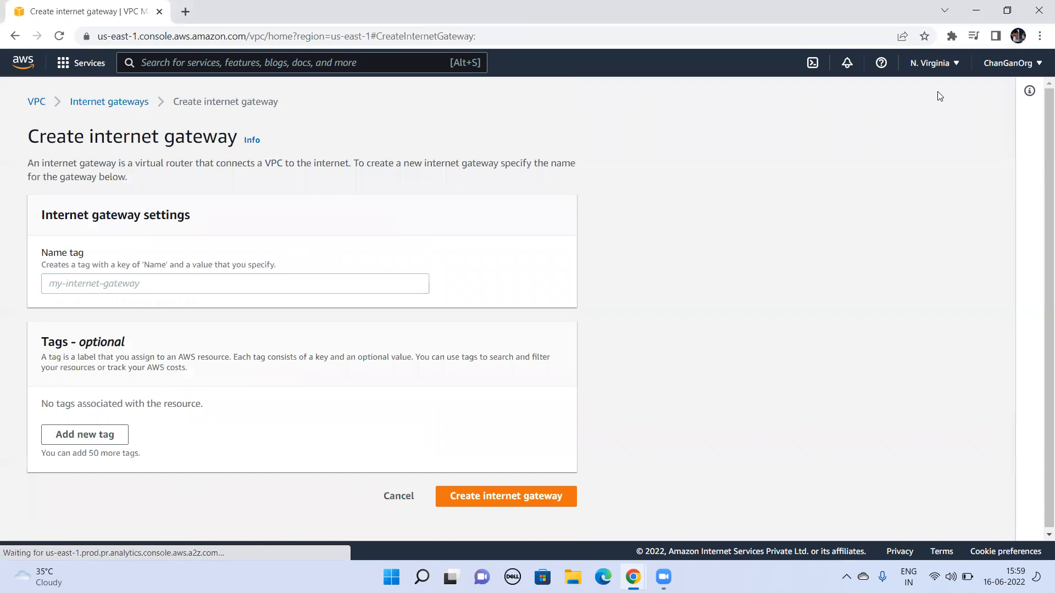
left_click(940, 97)
left_click(287, 281)
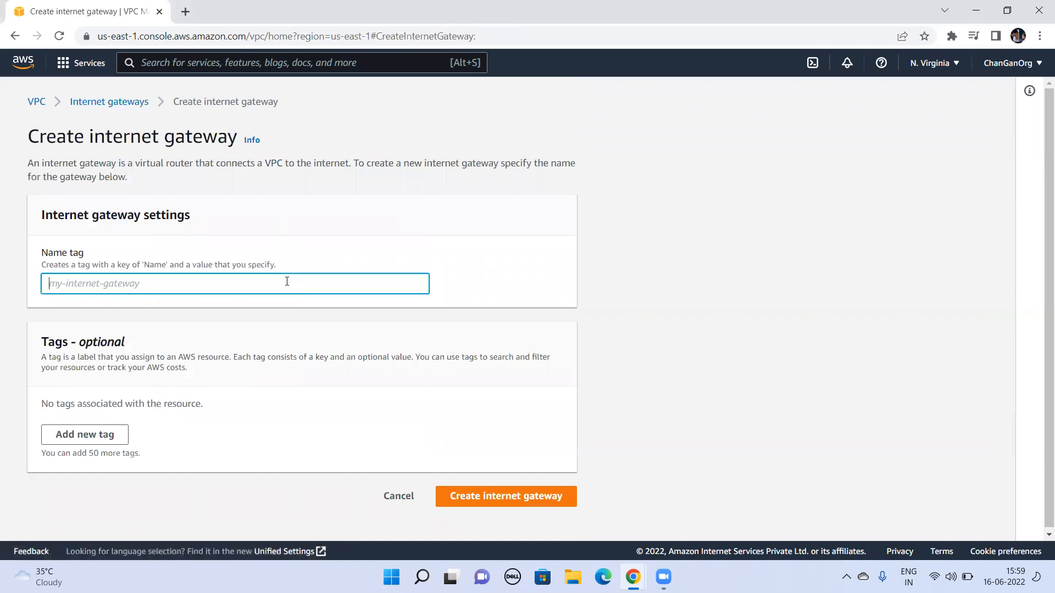
type("my-demo-ig2")
key("BackSpace")
type("w")
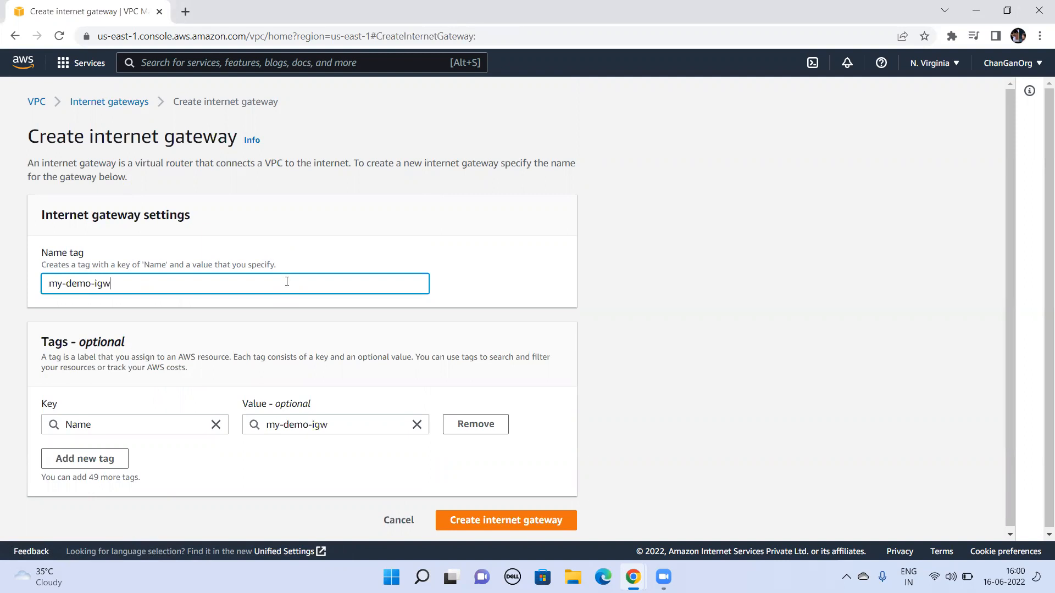
left_click(505, 528)
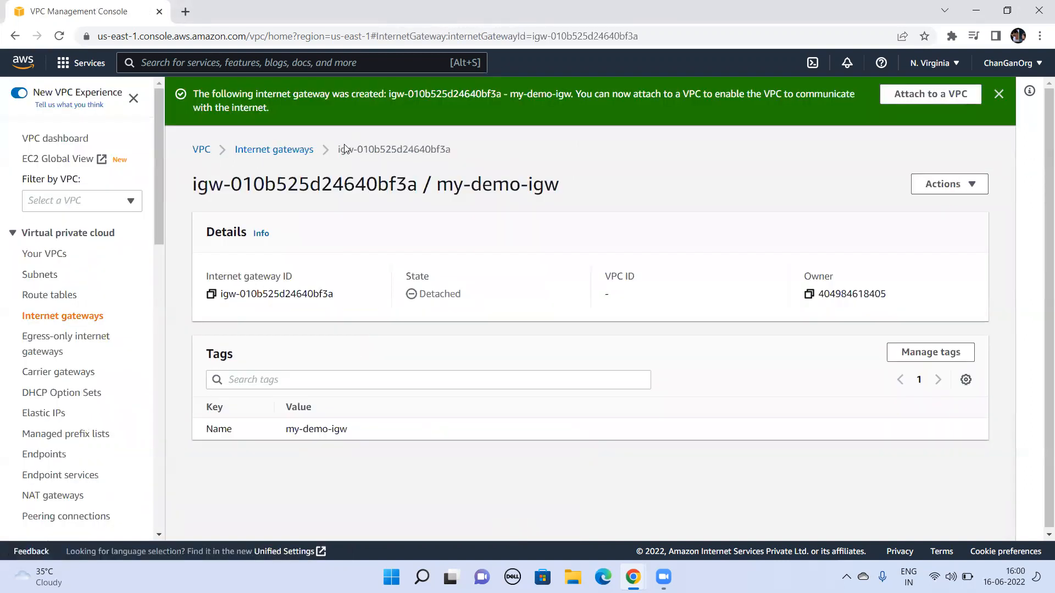
Step: Attach the my-demo-igw internet gateway to my-demo-vpc
left_click(281, 155)
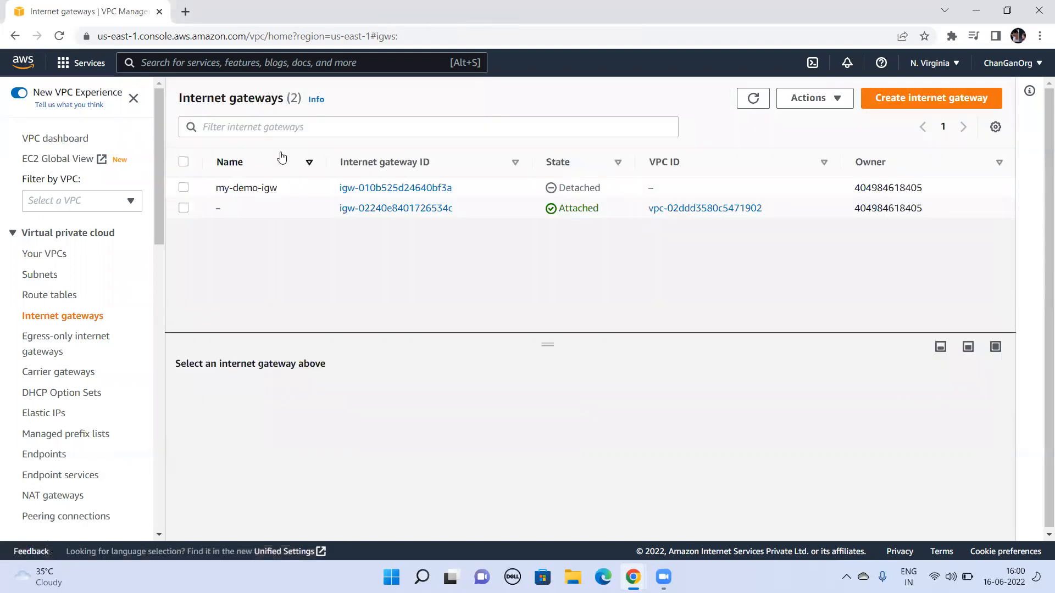
left_click(182, 188)
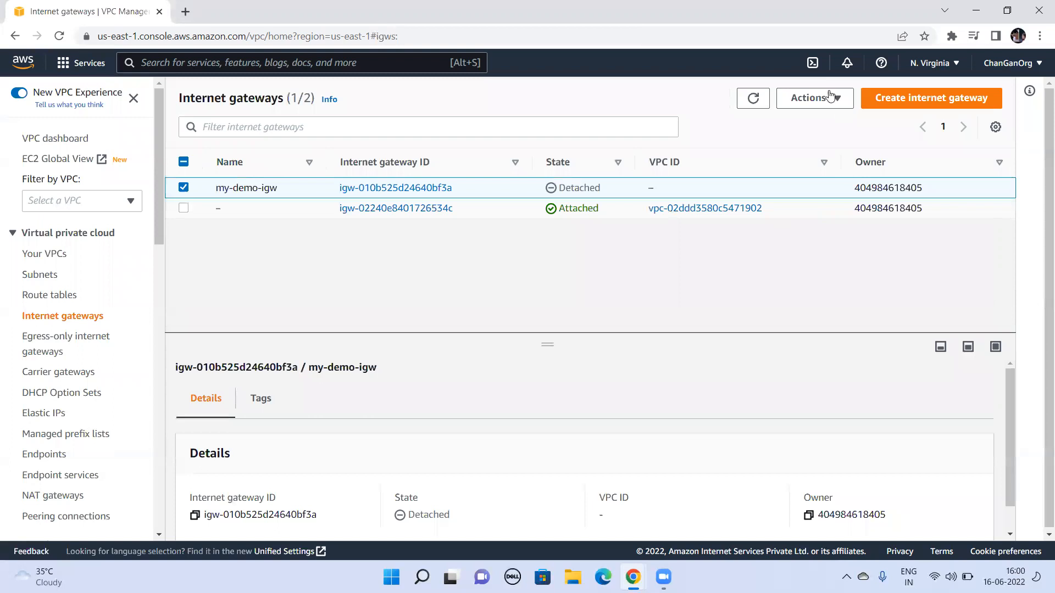
left_click(824, 97)
left_click(827, 141)
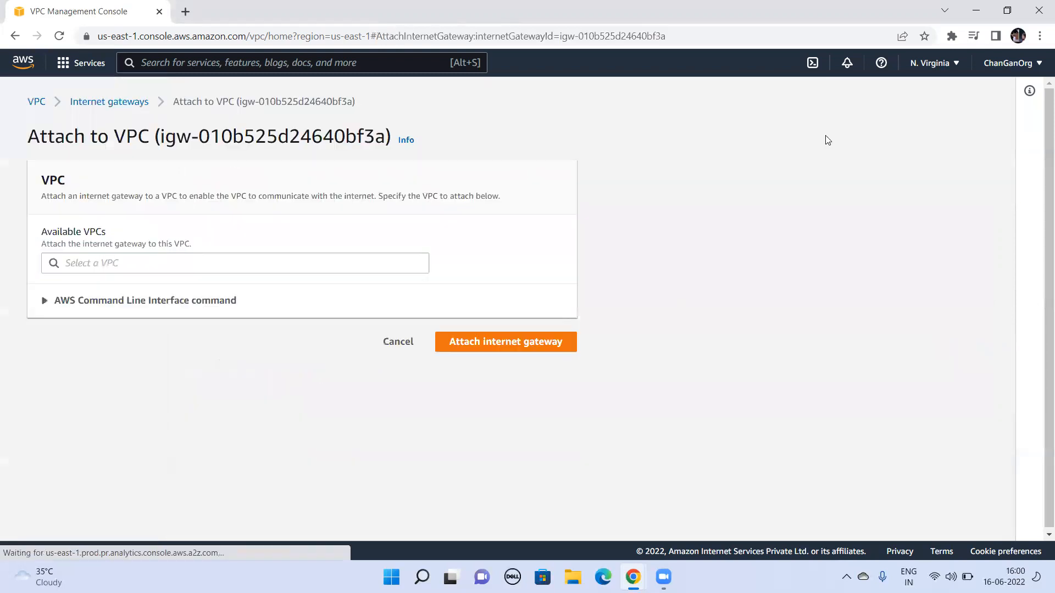
left_click(300, 268)
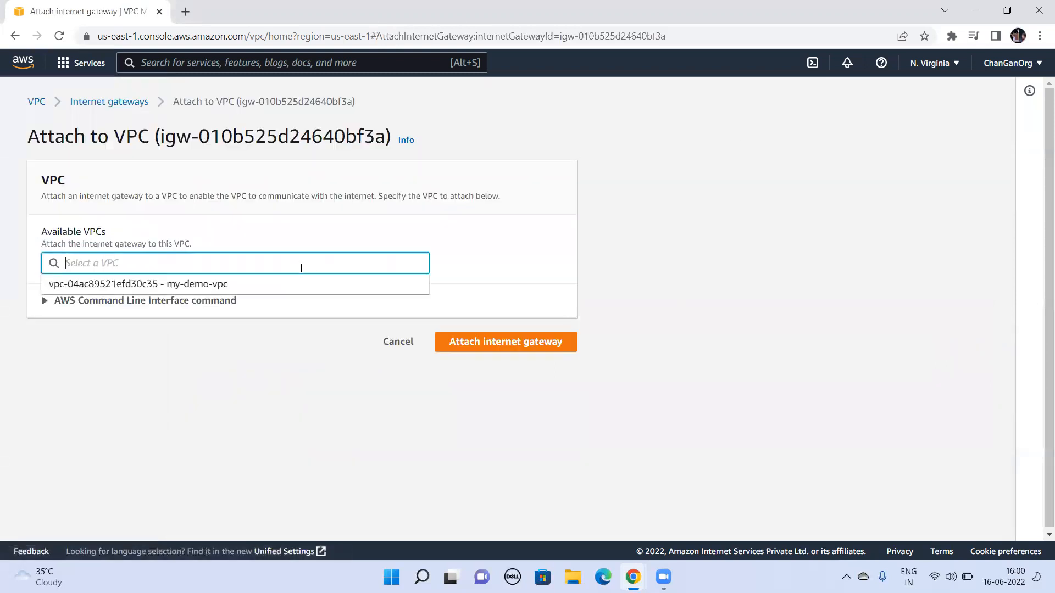
left_click(246, 286)
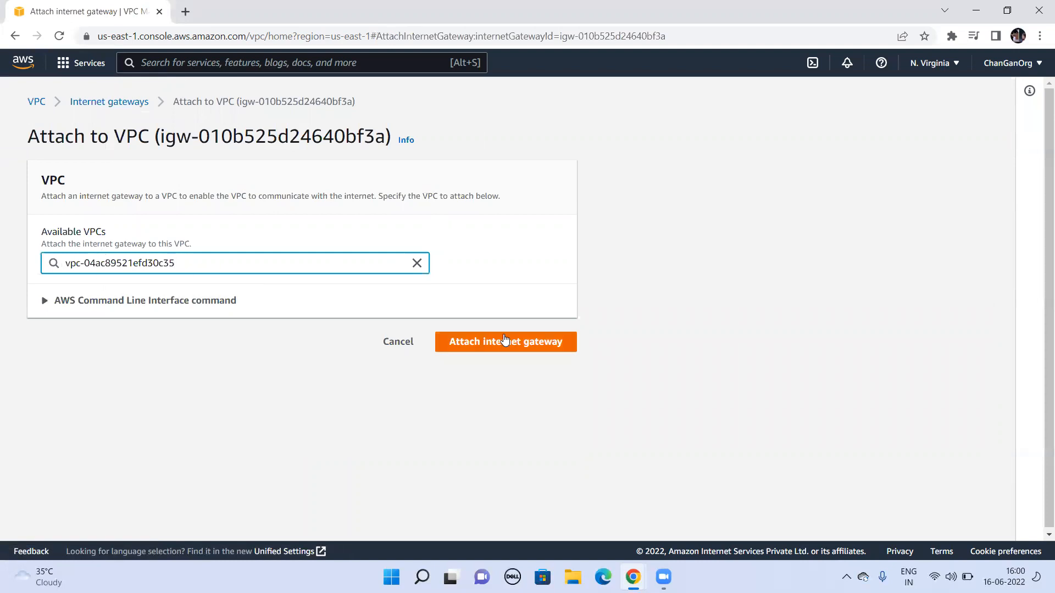
left_click(524, 343)
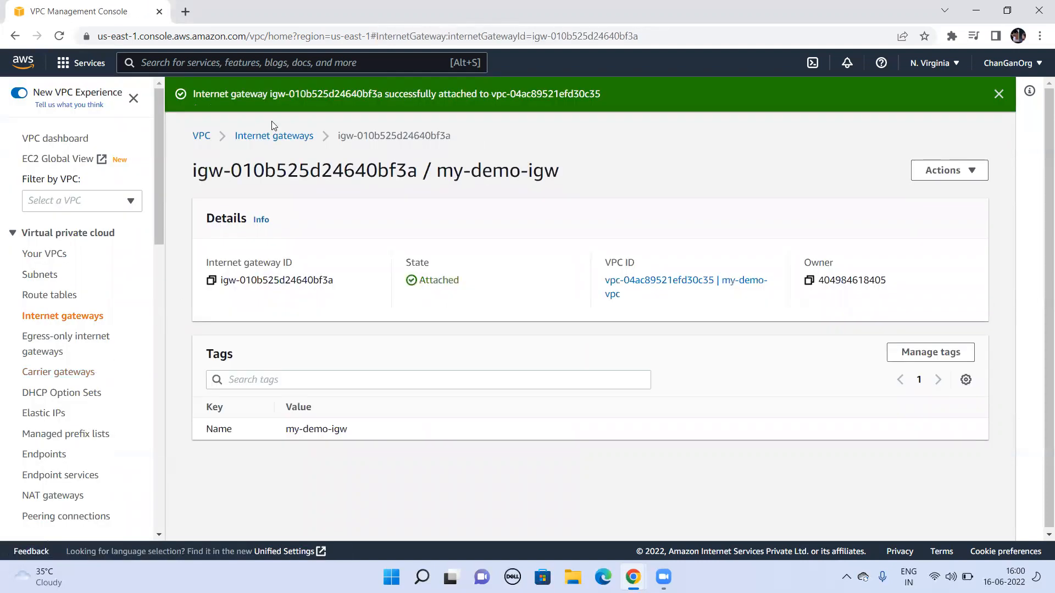
Step: Start a new subnet in my-demo-vpc and name it publicfacesubnet
left_click(52, 280)
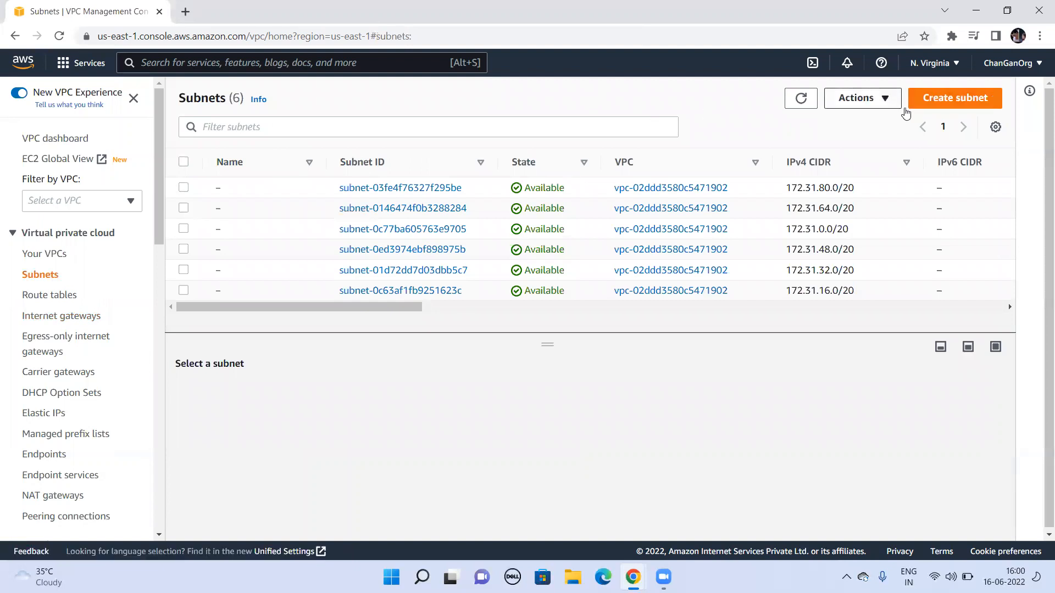
left_click(954, 99)
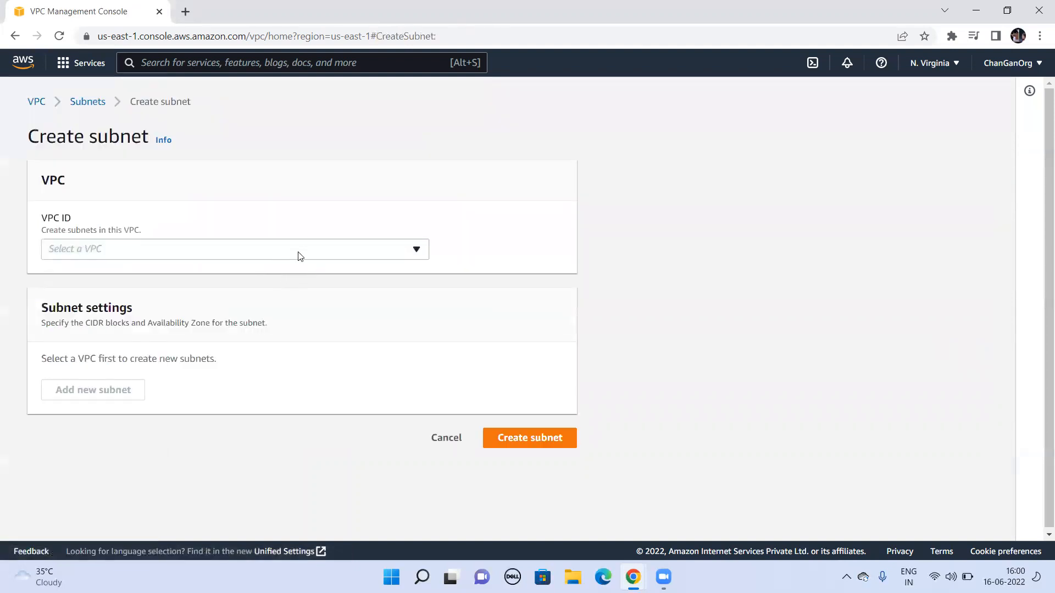
left_click(301, 253)
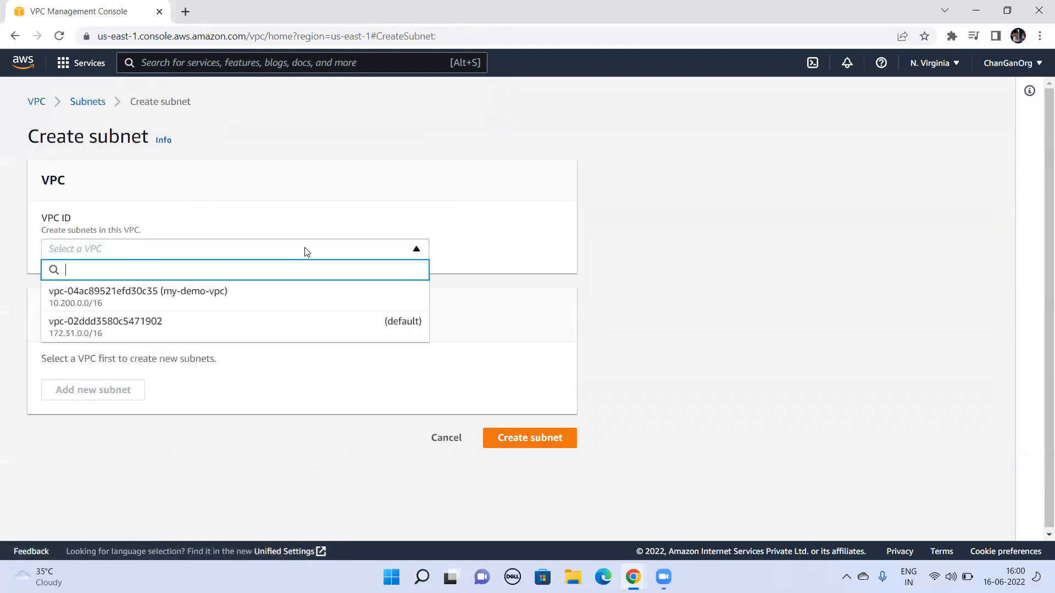
left_click(248, 302)
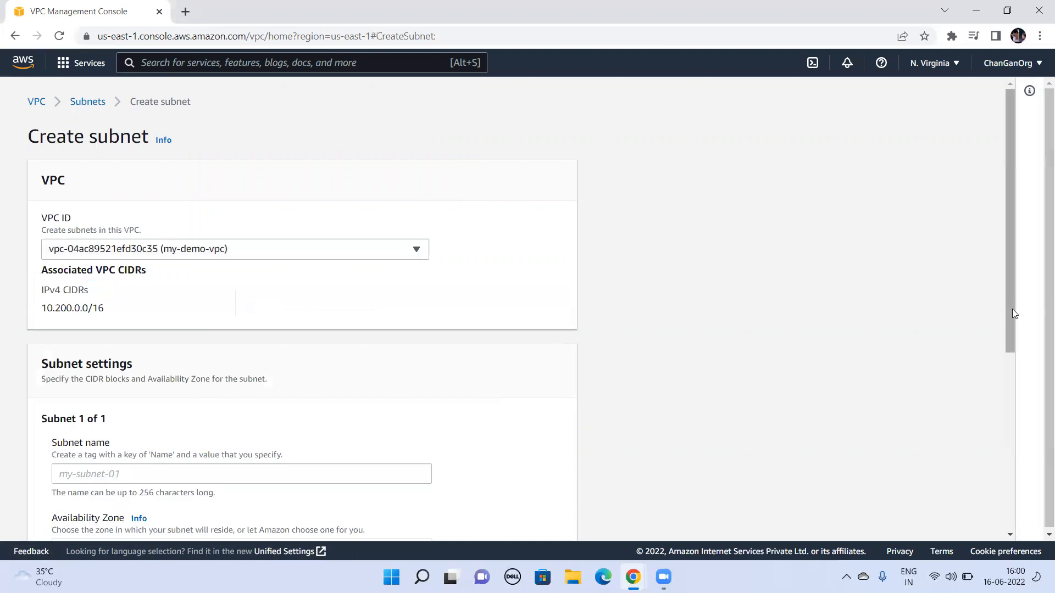
left_click_drag(1013, 313, 1017, 443)
left_click(207, 241)
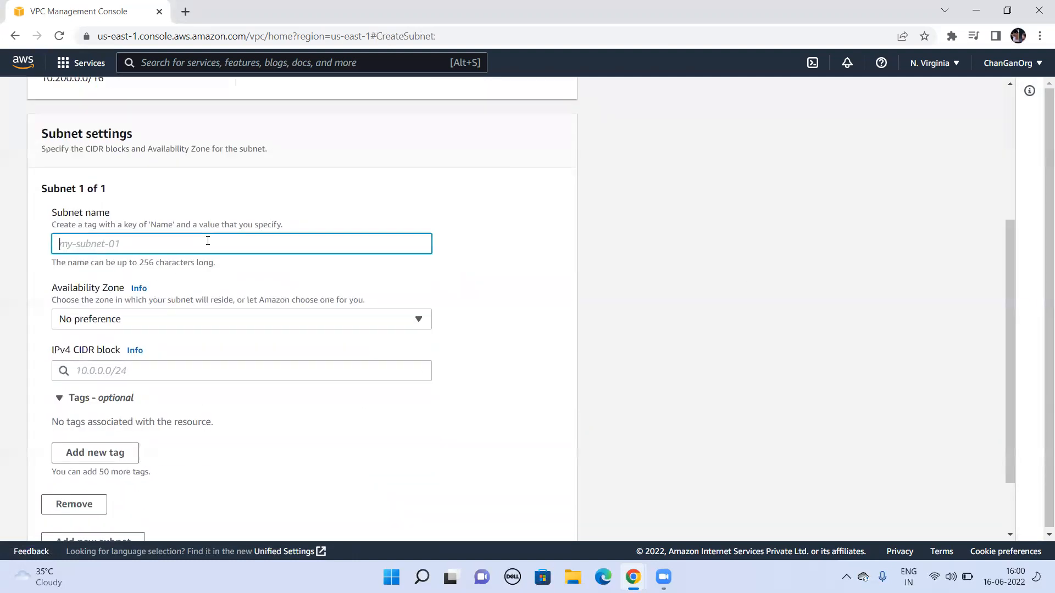
type("publicfacesubnet")
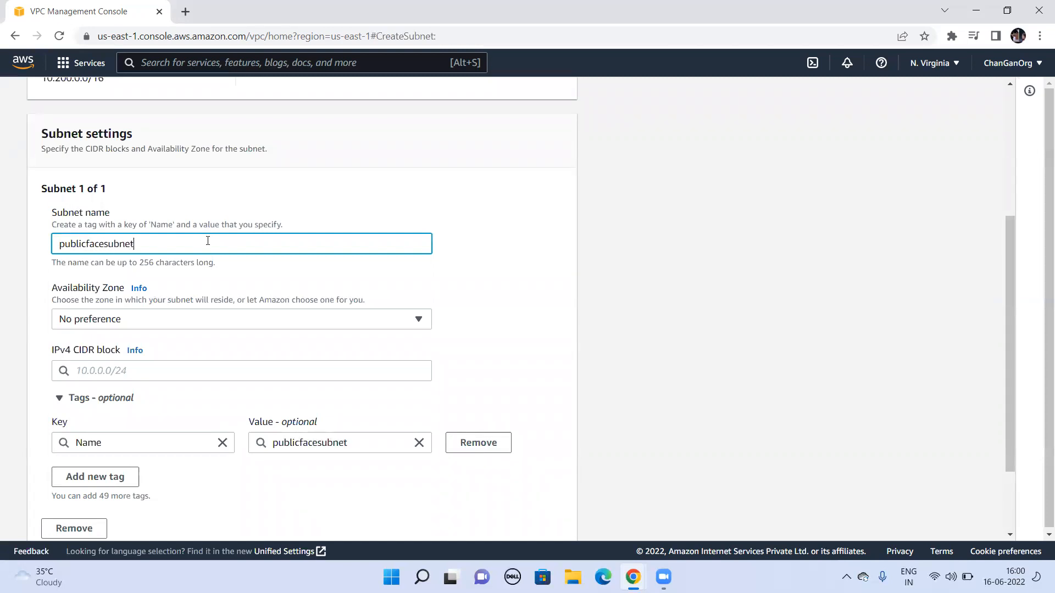
Step: Set the subnet's IPv4 CIDR block to 10.200.1.0/24 and create the subnet
key("Tab")
key("Tab")
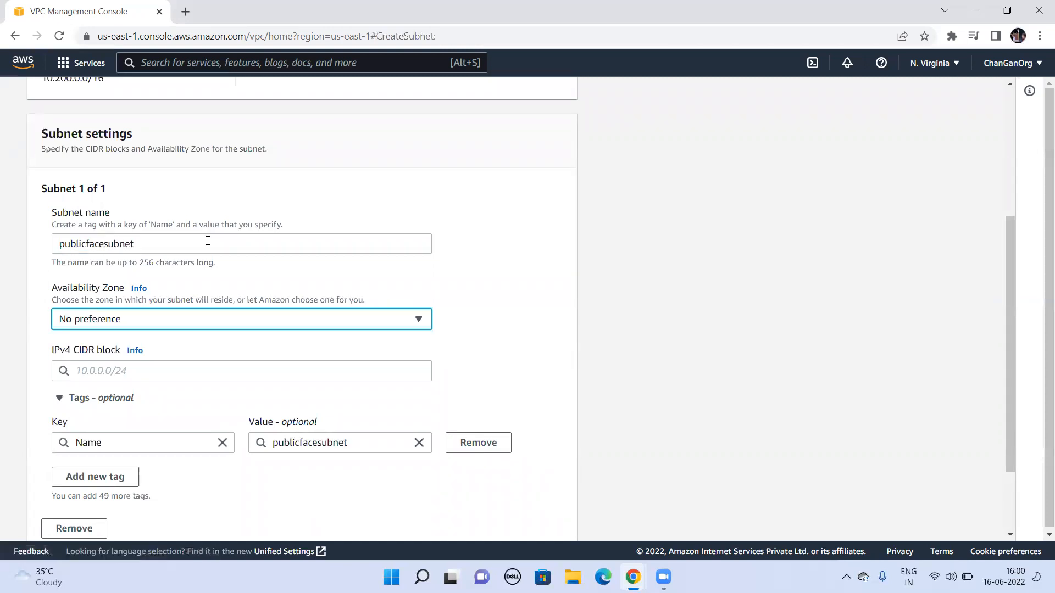
left_click_drag(1011, 353, 1026, 419)
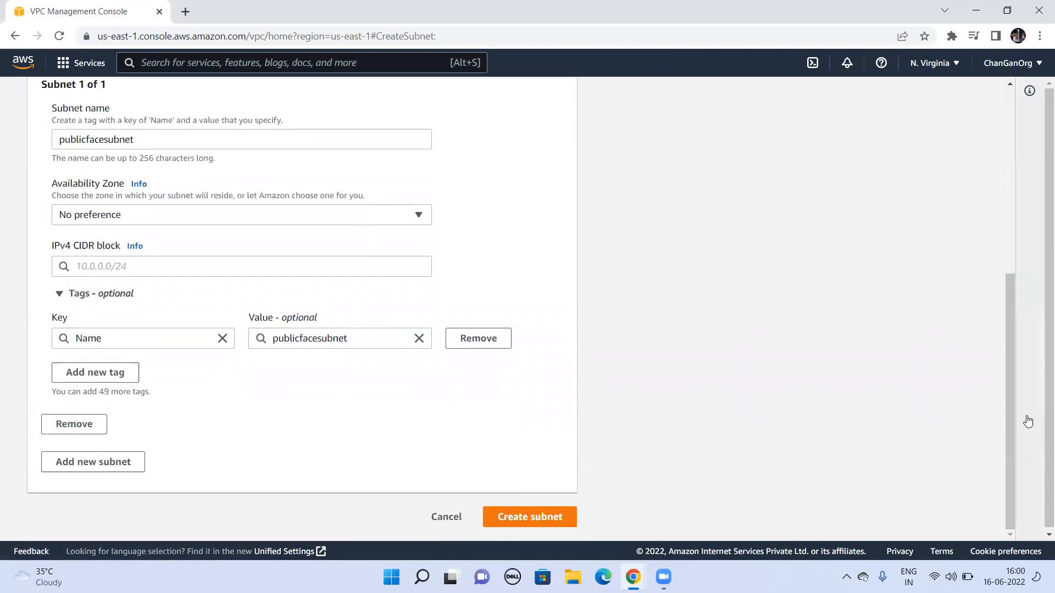
left_click(224, 269)
type("10.20.")
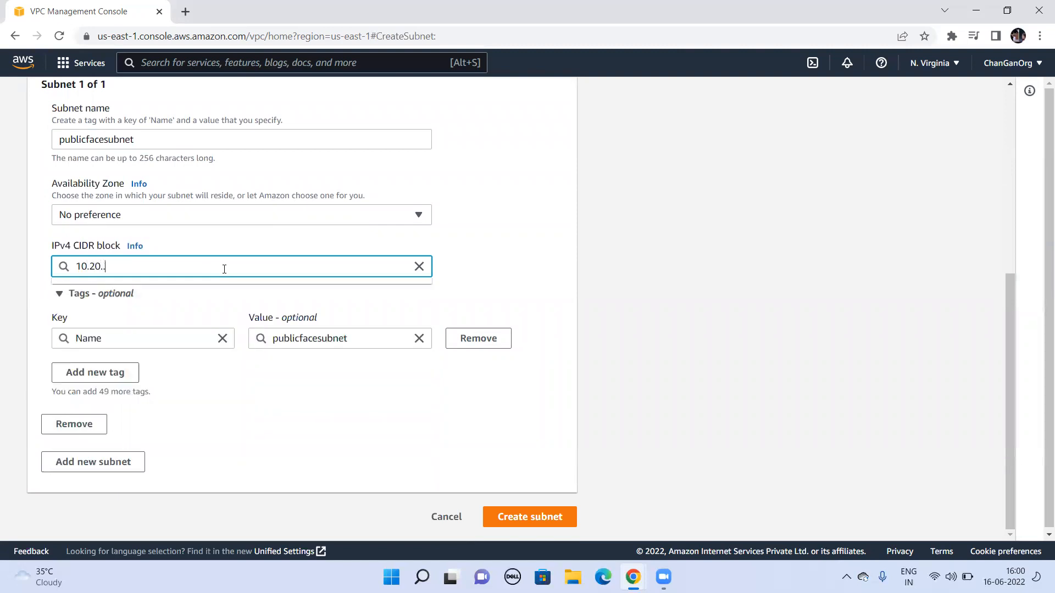
key("BackSpace")
type("0.1.0/24")
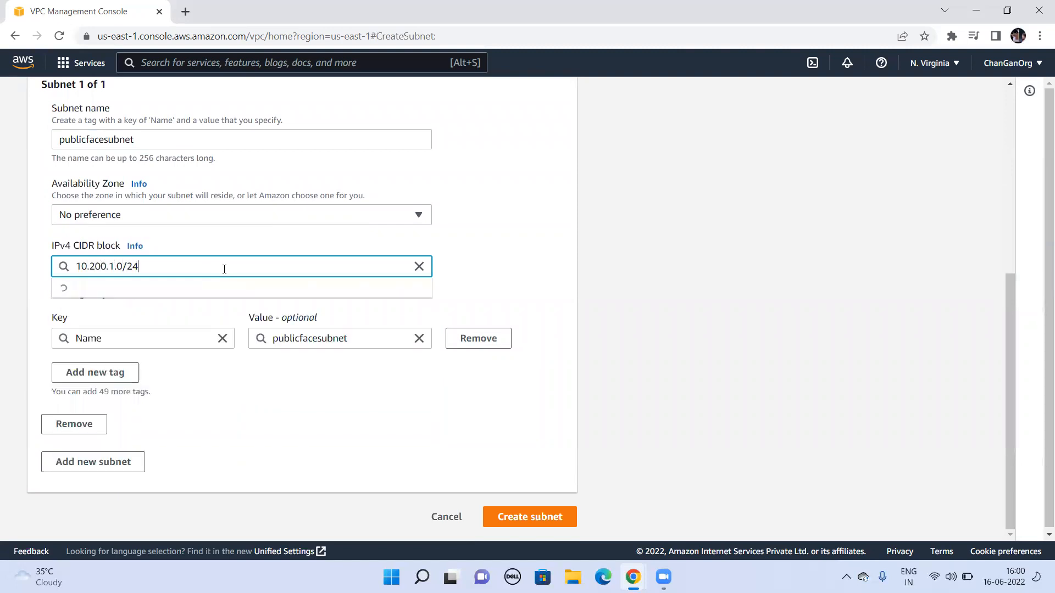
left_click(527, 517)
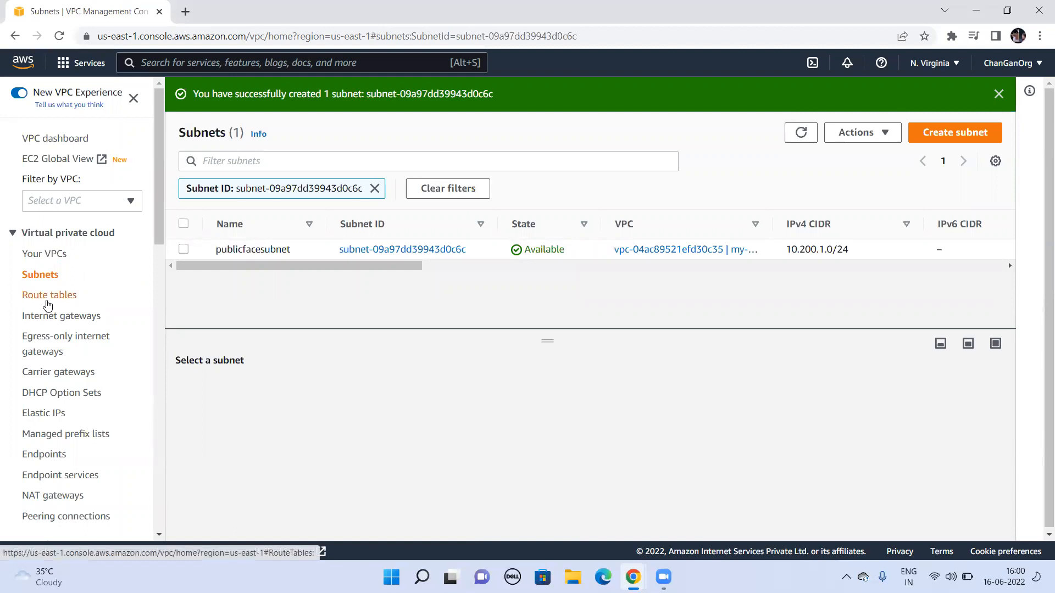
Step: Start a new route table and name it my-public-route-table
left_click(49, 295)
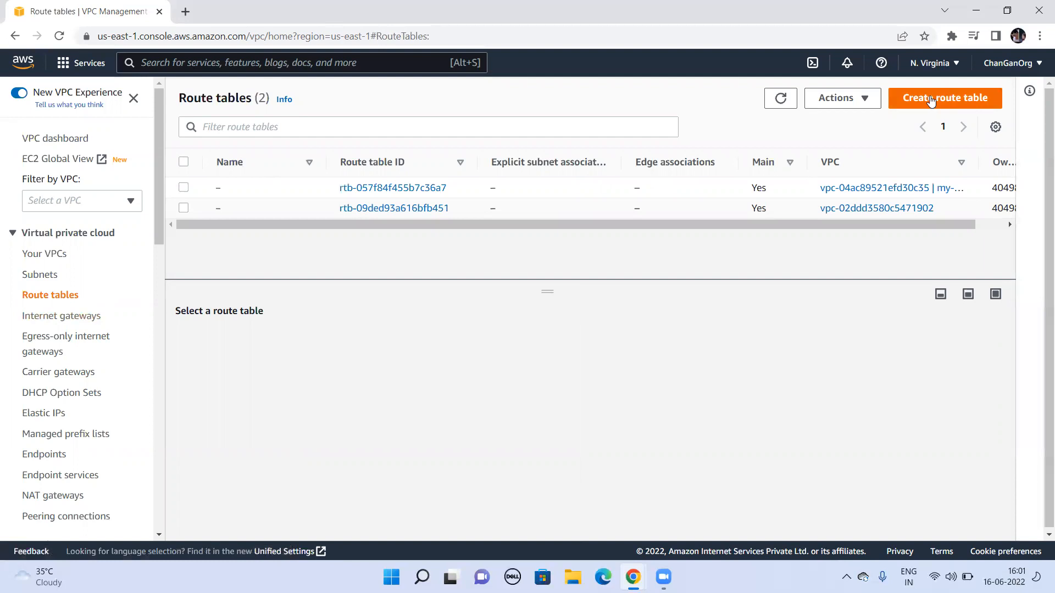
left_click(930, 99)
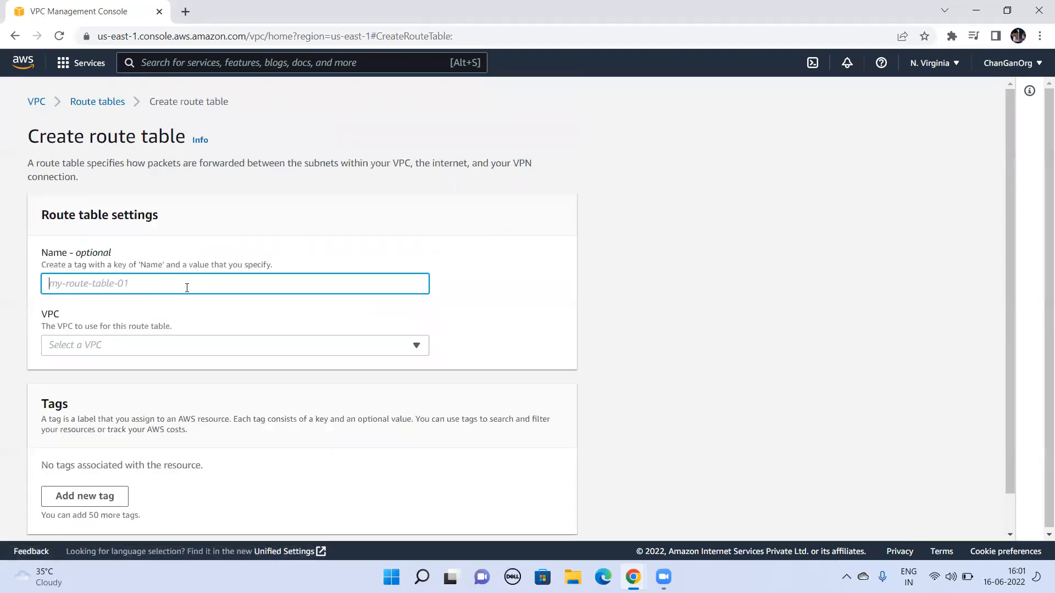
type("my-public")
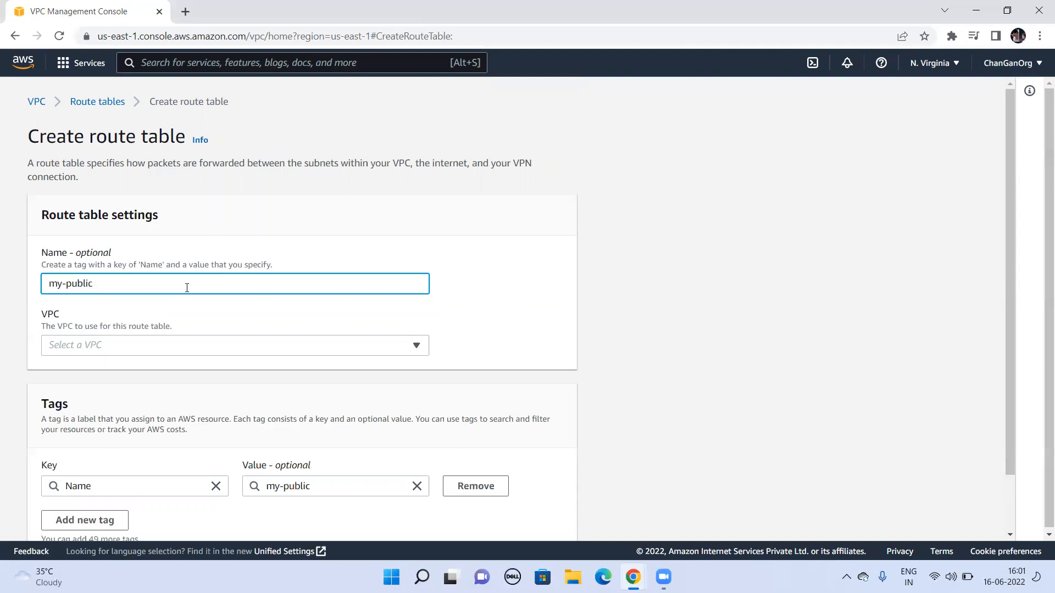
type("-route-tab")
Step: Assign my-demo-vpc to the new route table and create it
left_click_drag(1013, 431, 1016, 486)
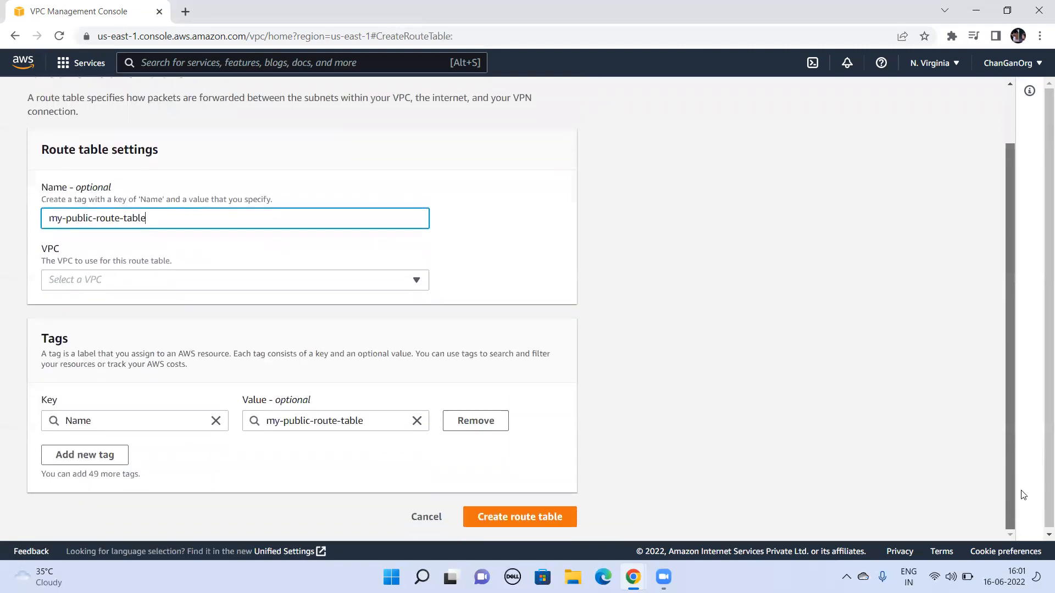
left_click(323, 286)
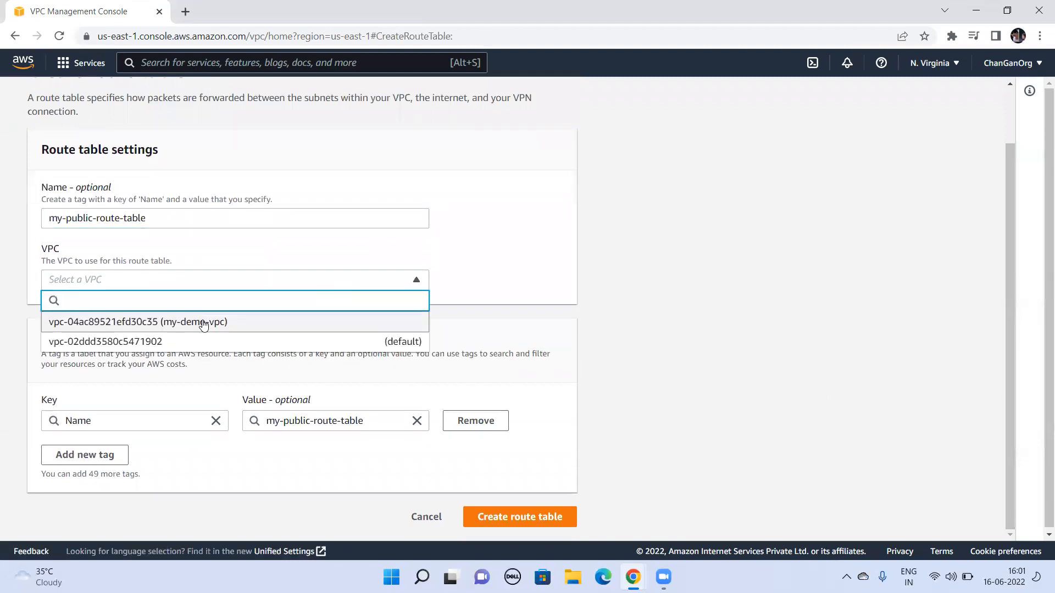
left_click(205, 323)
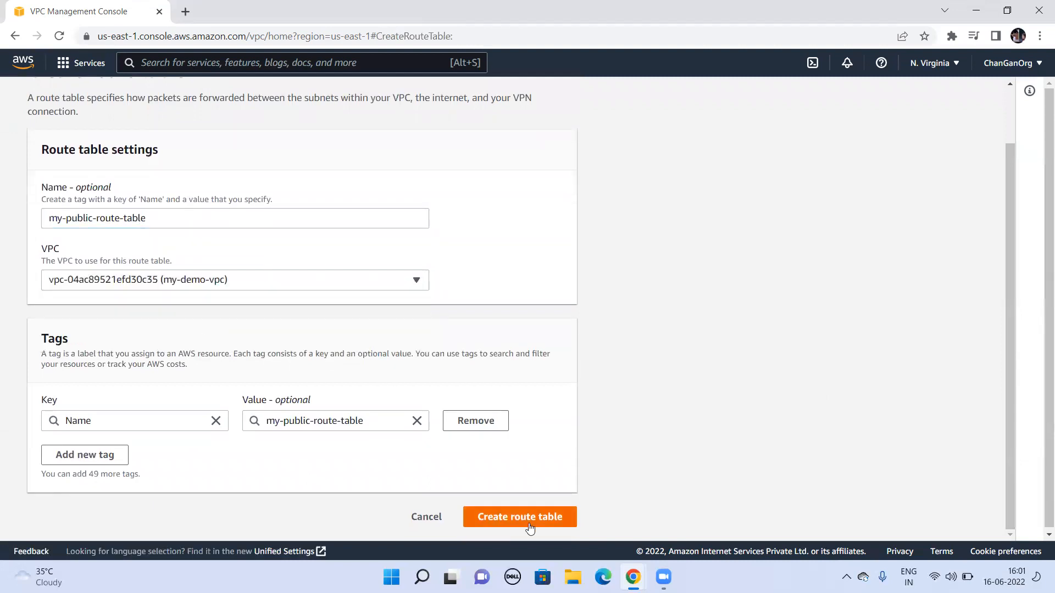
left_click(529, 527)
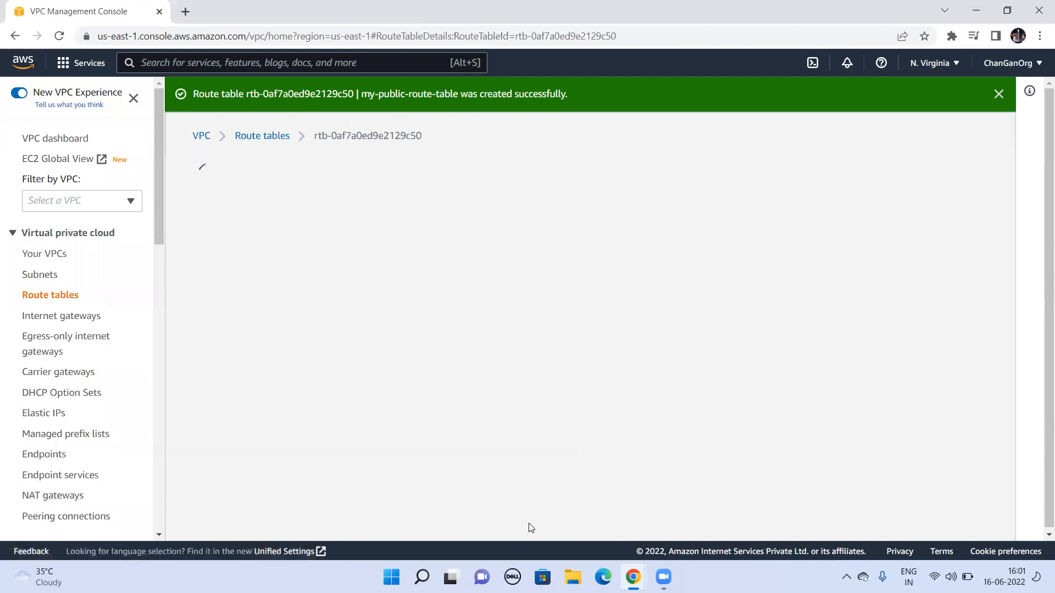
Step: Add a route to my-public-route-table with destination 0.0.0.0/0 and the internet gateway my-demo-igw as target, and save the changes
left_click_drag(1012, 361, 1014, 503)
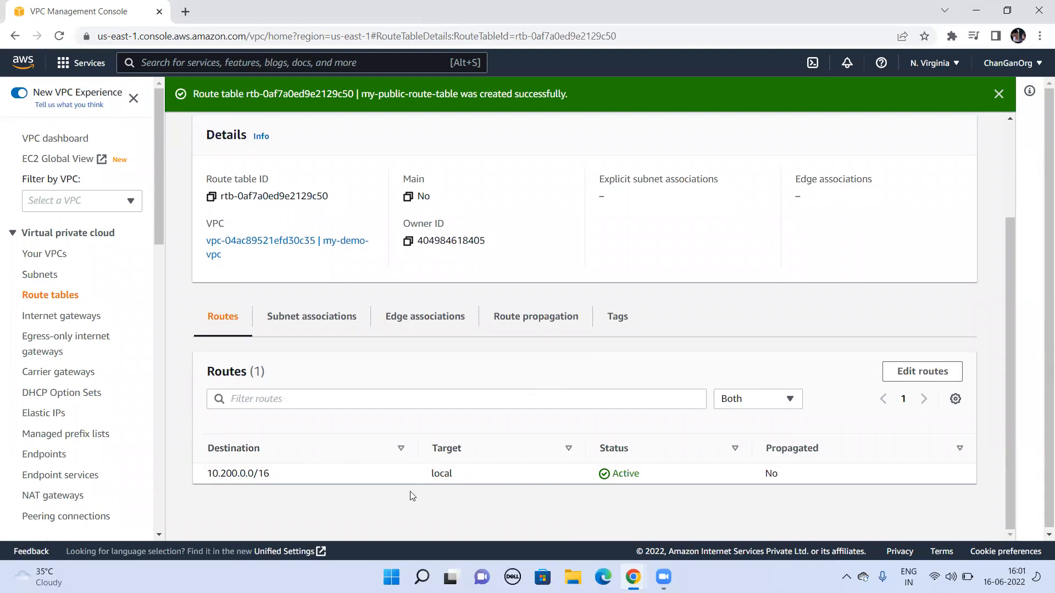
left_click(914, 377)
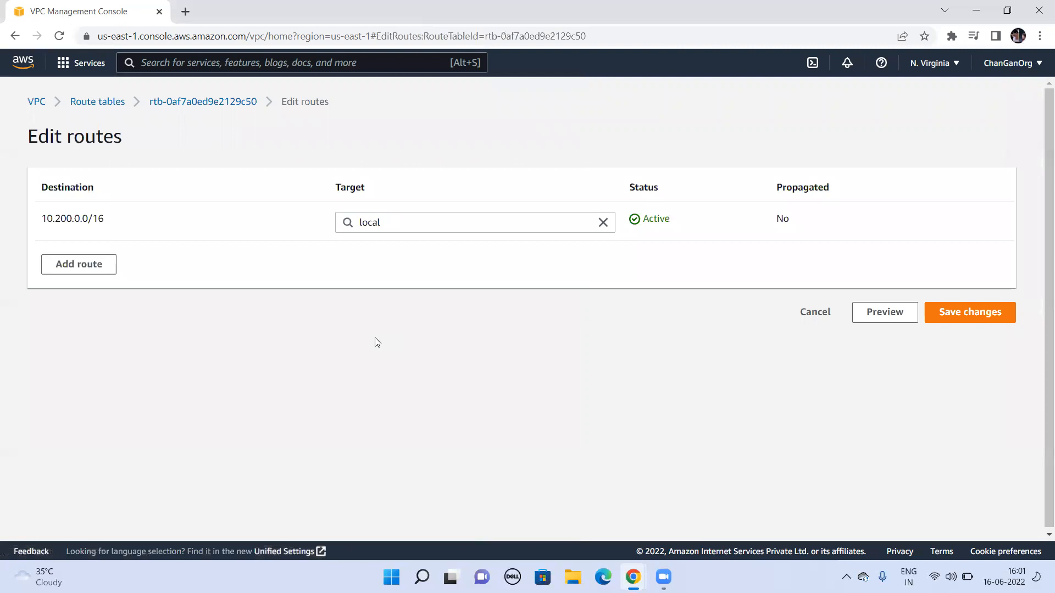
left_click(93, 264)
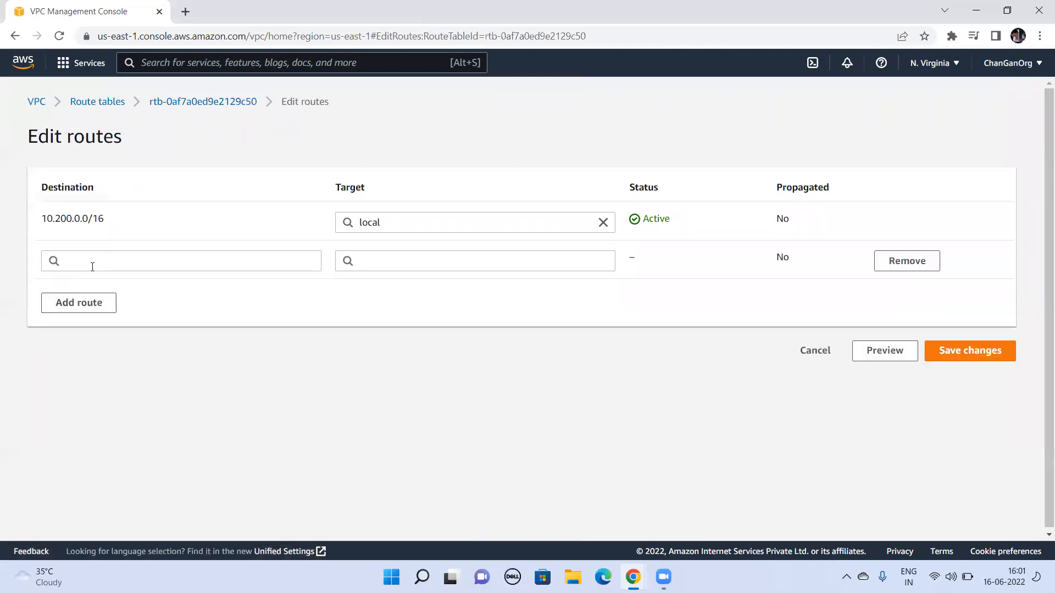
left_click(97, 258)
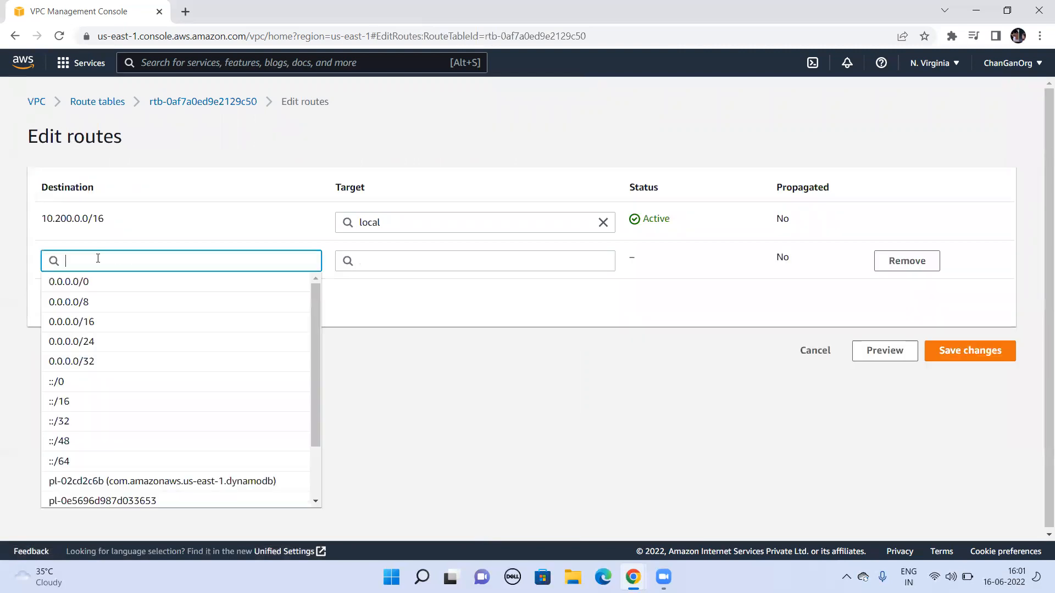
left_click(85, 282)
left_click(366, 260)
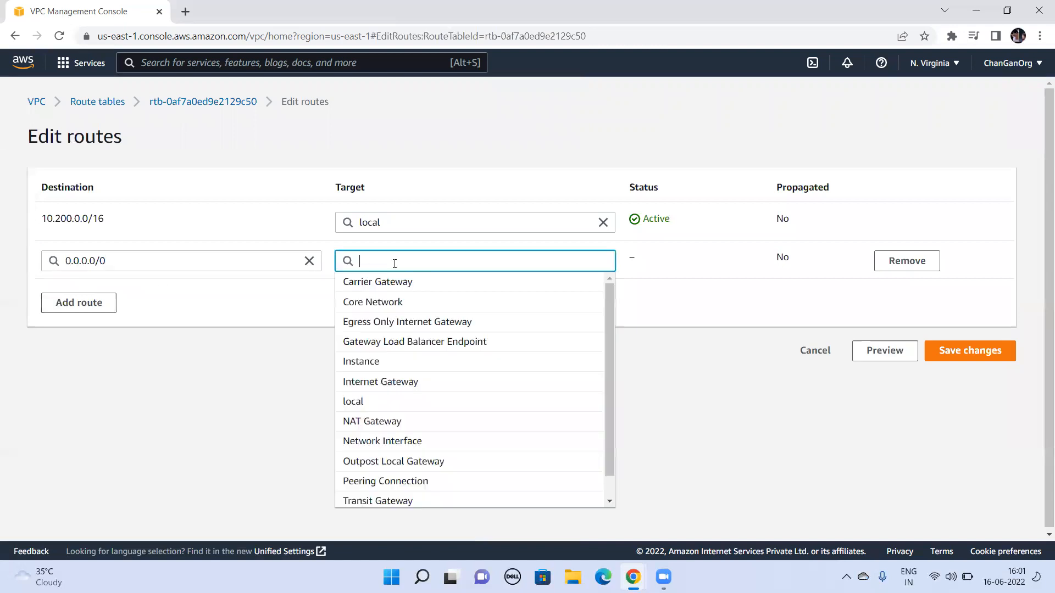
left_click(419, 383)
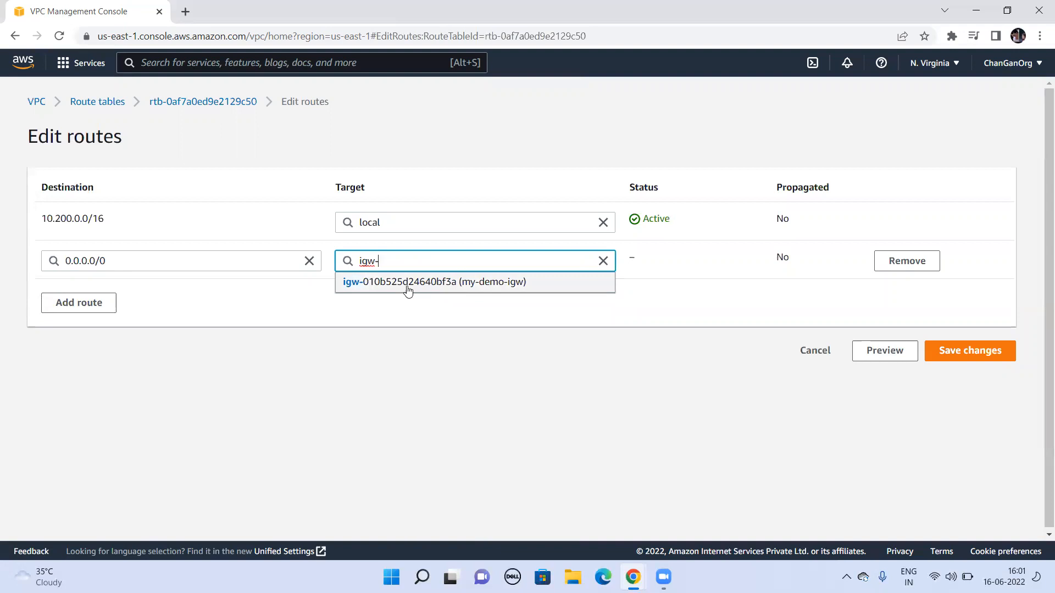
left_click(428, 283)
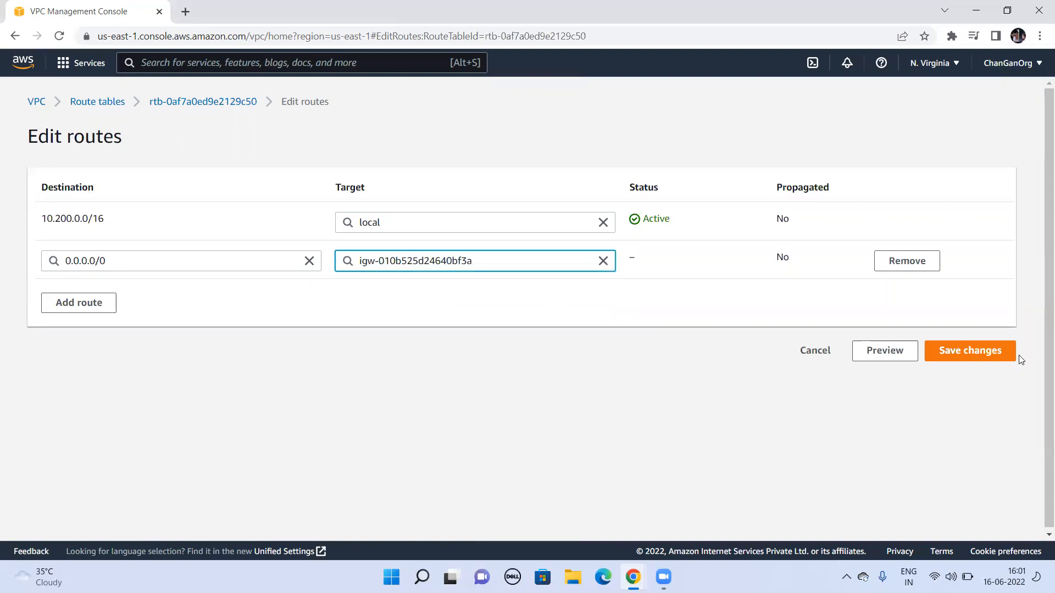
left_click(971, 356)
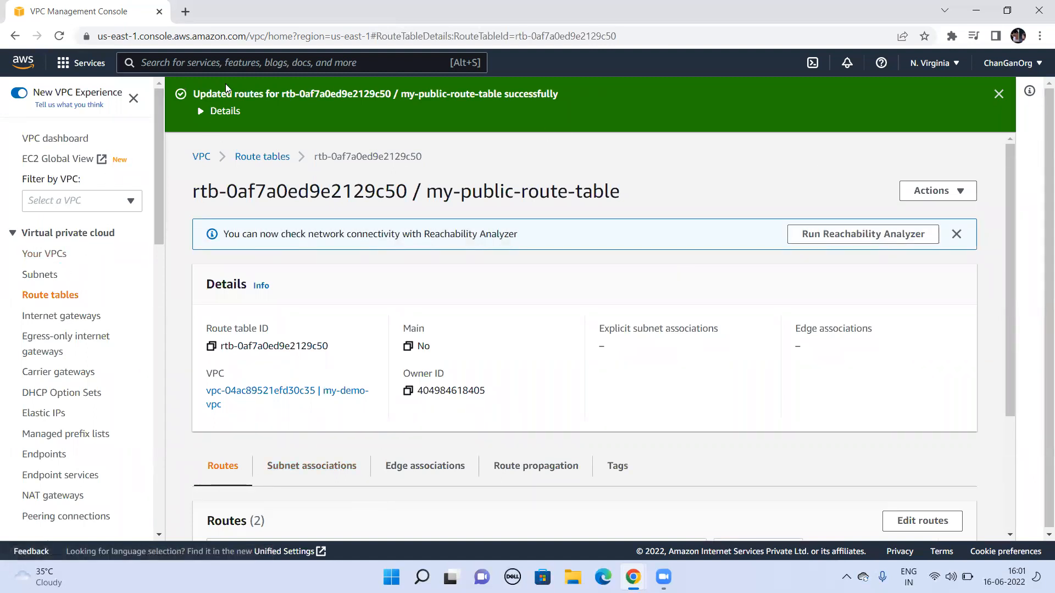
Step: Go to the EC2 service, start launching a new instance and name it vpc-ec2
type("EC2")
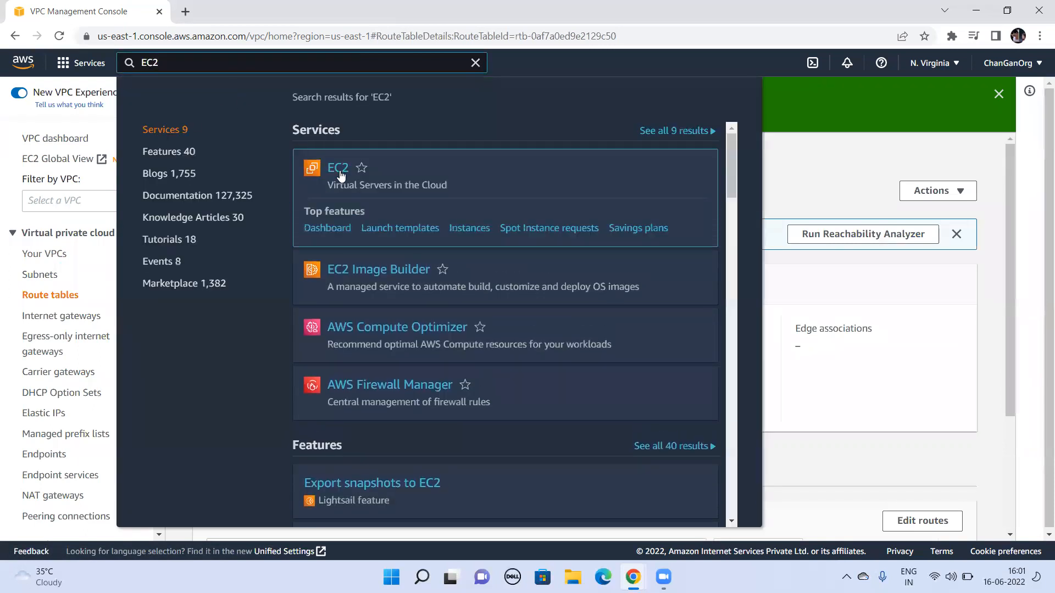
left_click(341, 174)
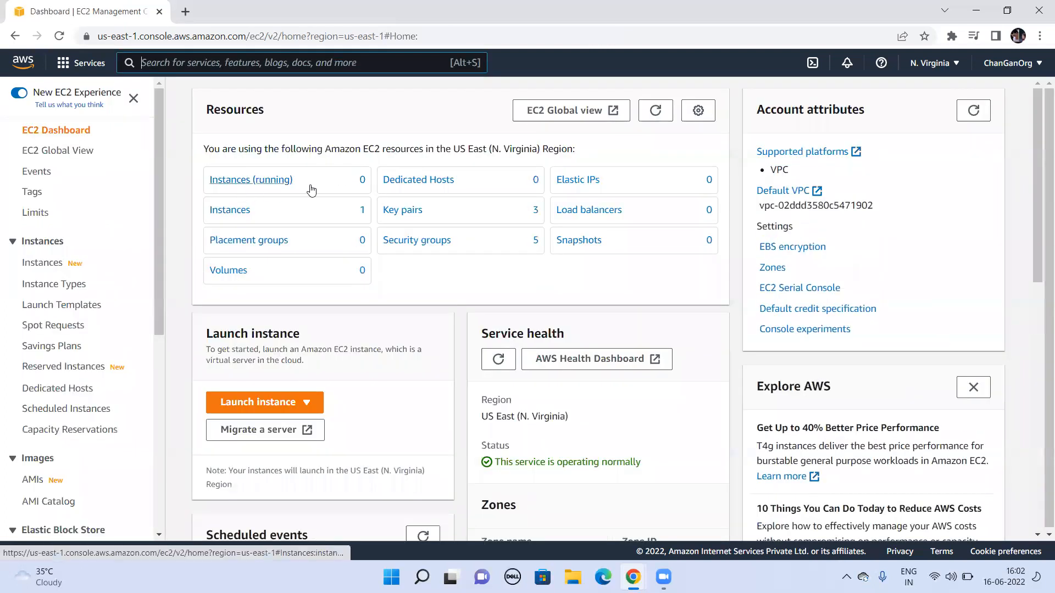
left_click(281, 404)
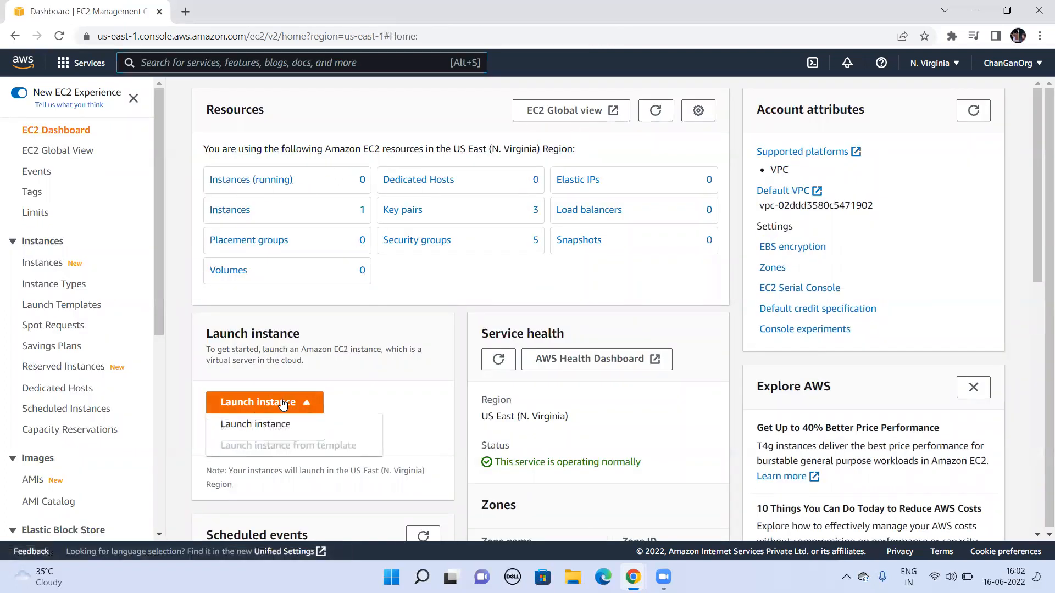
left_click(258, 432)
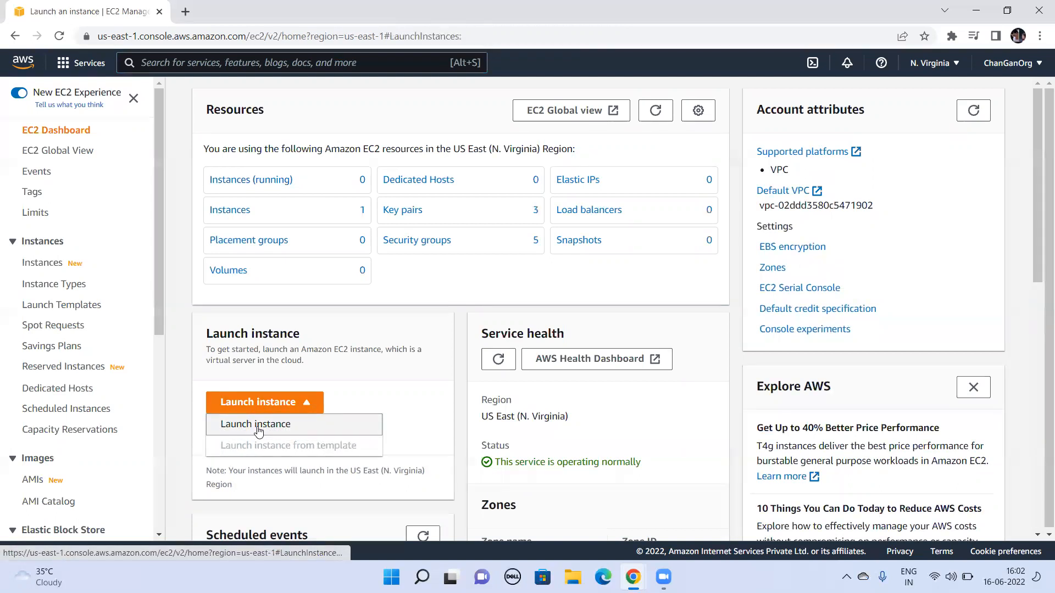
left_click(295, 314)
type("vpc-ec2")
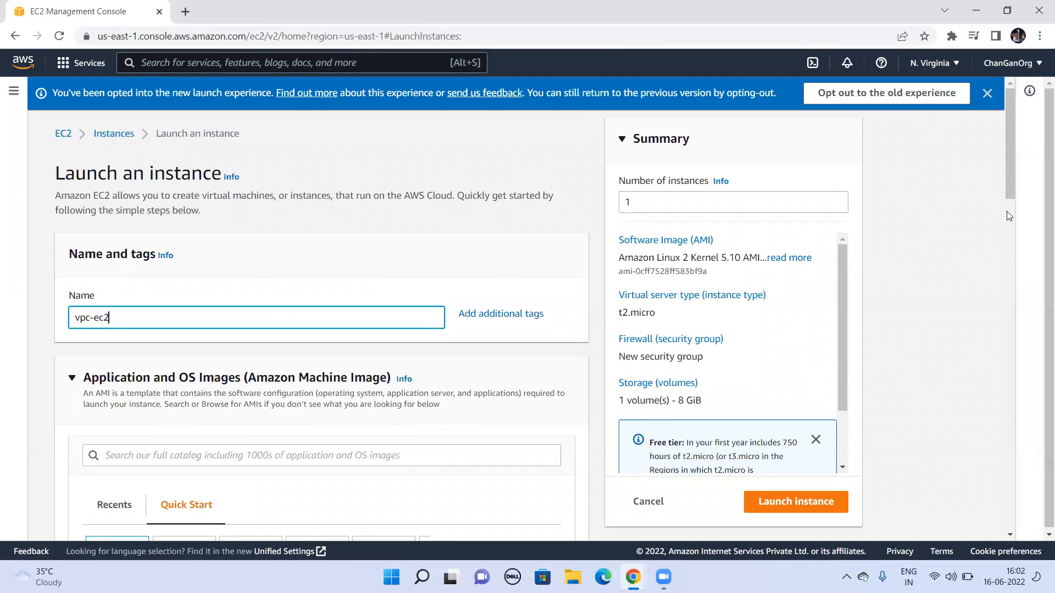
Step: Choose vpcpublickey as the key pair for the new instance, keeping the default image and instance type
left_click_drag(1008, 133, 1019, 225)
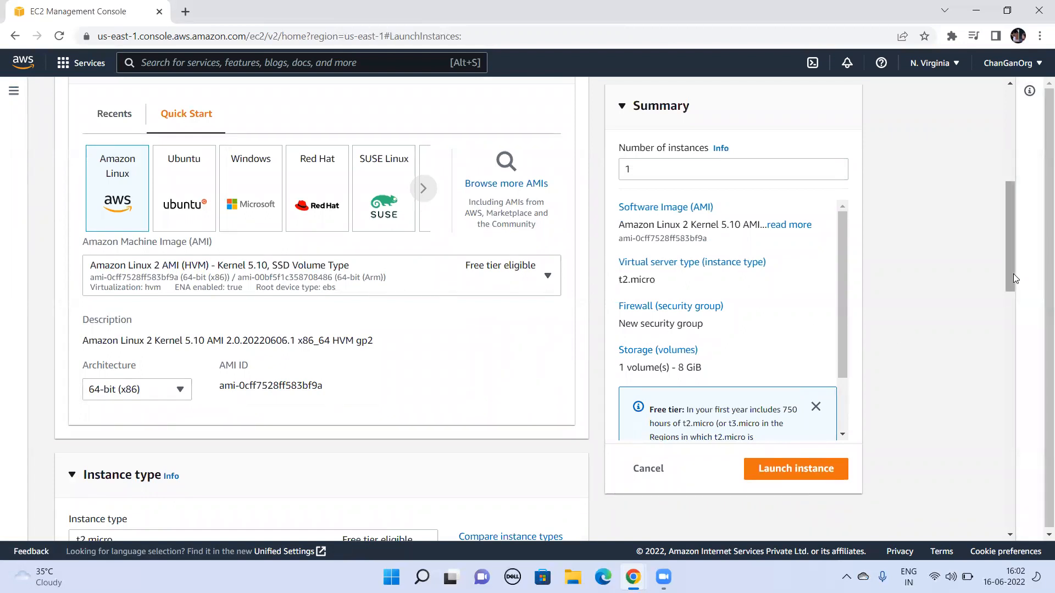
left_click_drag(1009, 282, 1016, 376)
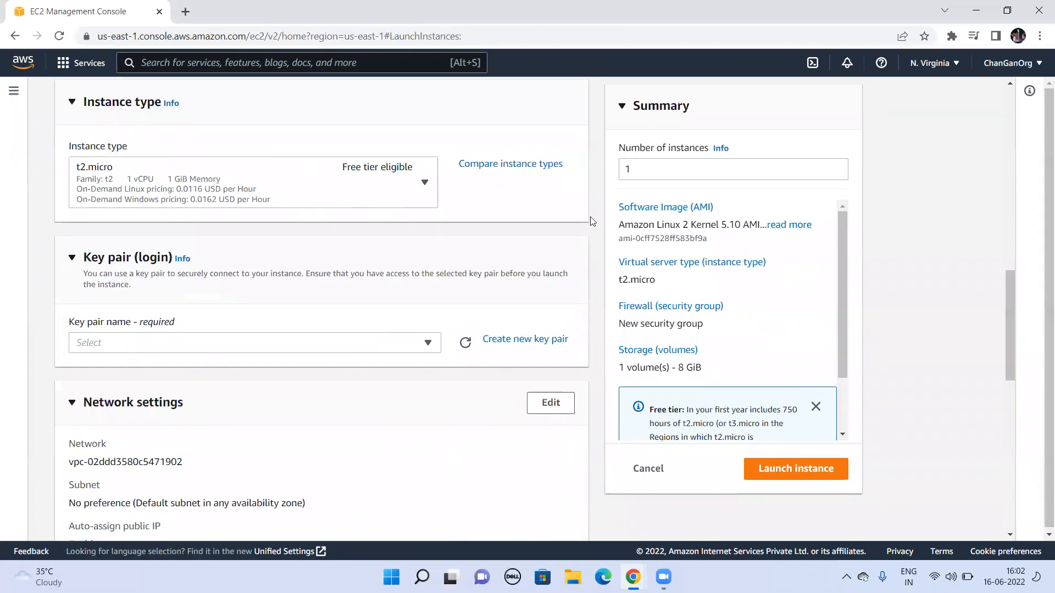
left_click(426, 346)
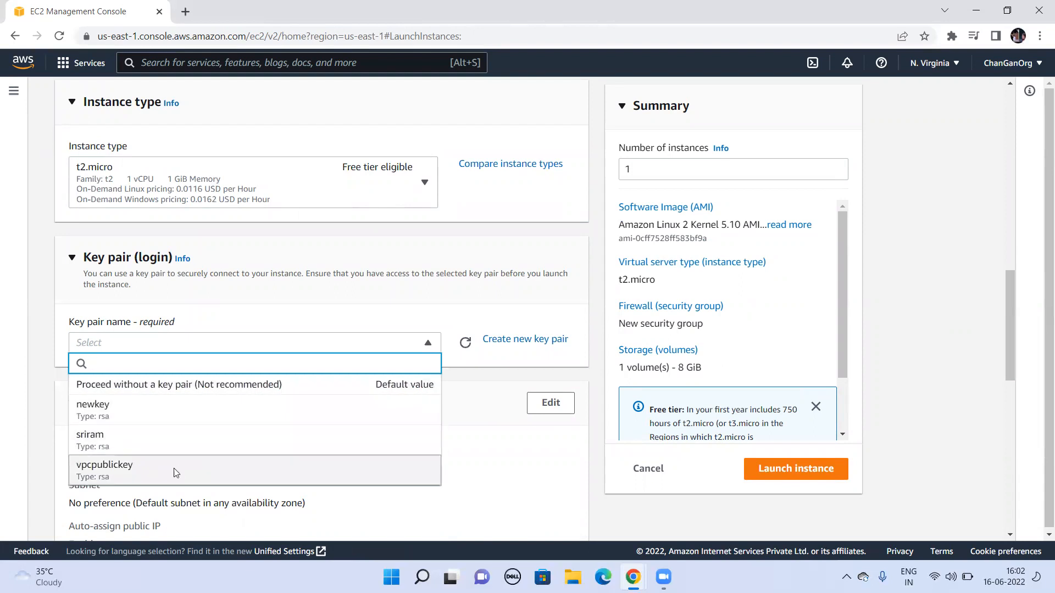
left_click(175, 472)
Step: Edit the instance's network settings to use my-demo-vpc with the subnet publicfacesubnet and enable auto-assignment of a public IP
left_click_drag(1004, 304, 1008, 364)
left_click(550, 153)
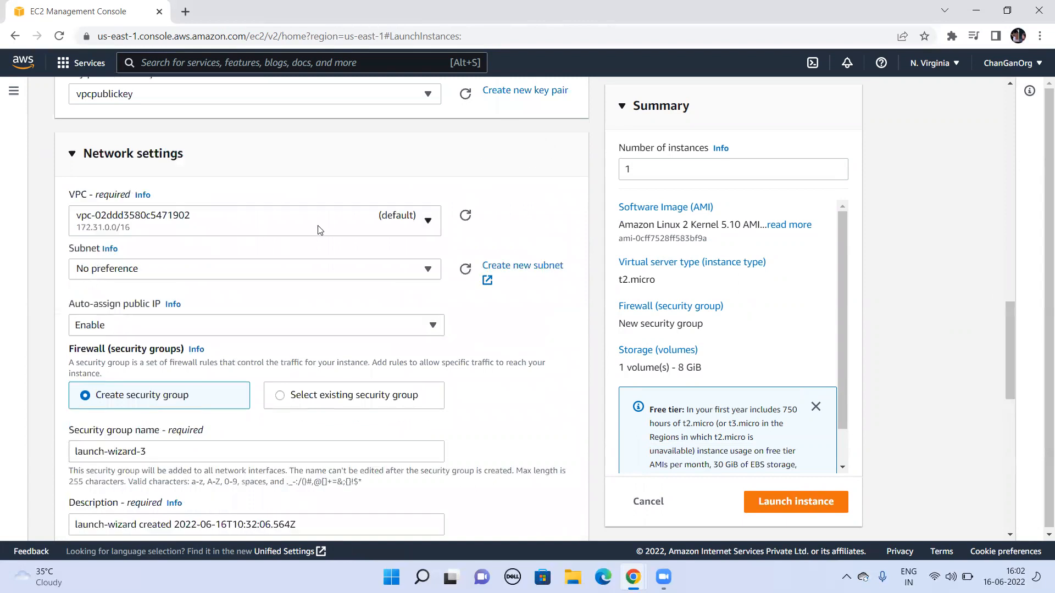
left_click(321, 229)
left_click(232, 271)
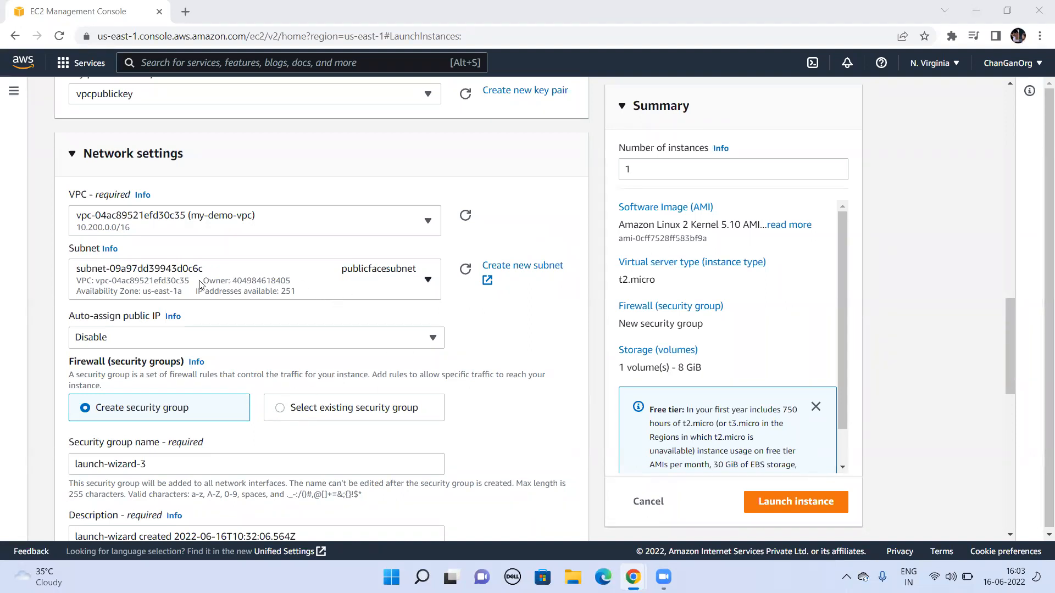
left_click(248, 341)
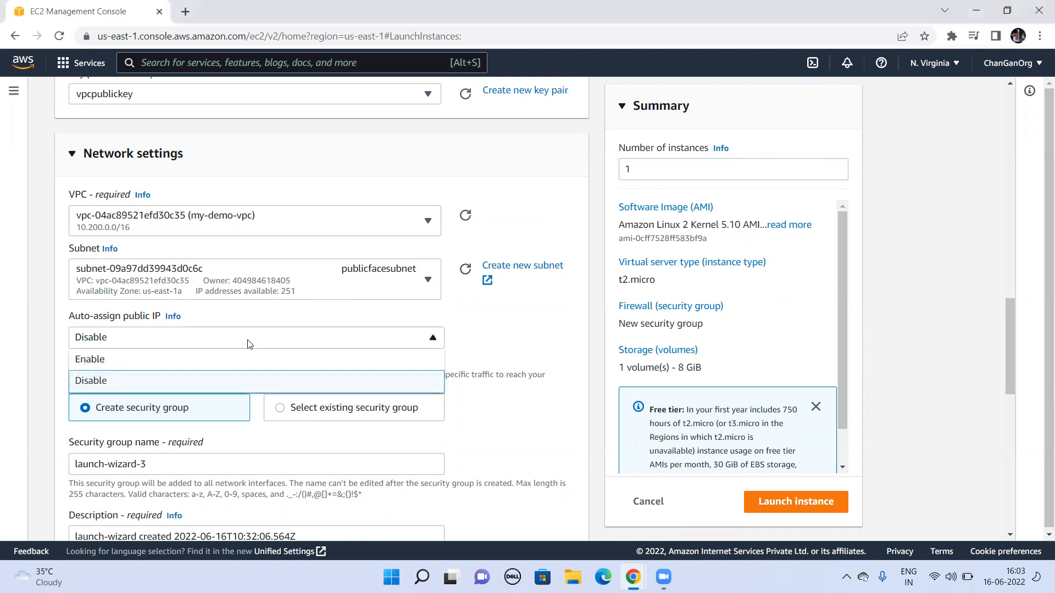
left_click(171, 360)
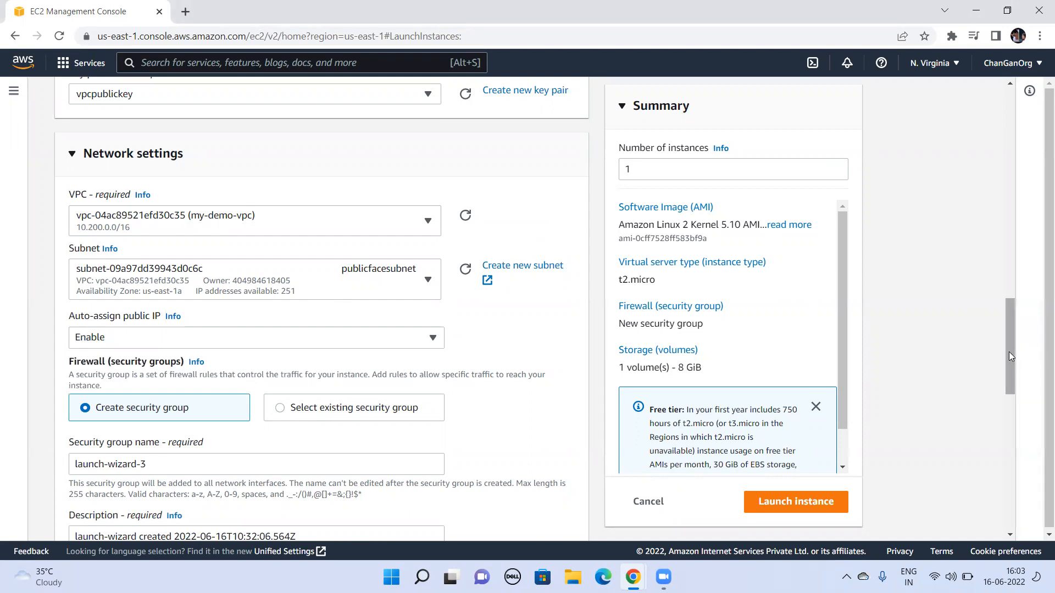
Step: Review the security group rule and storage settings with their defaults, and launch the instance
left_click_drag(1010, 350, 1019, 438)
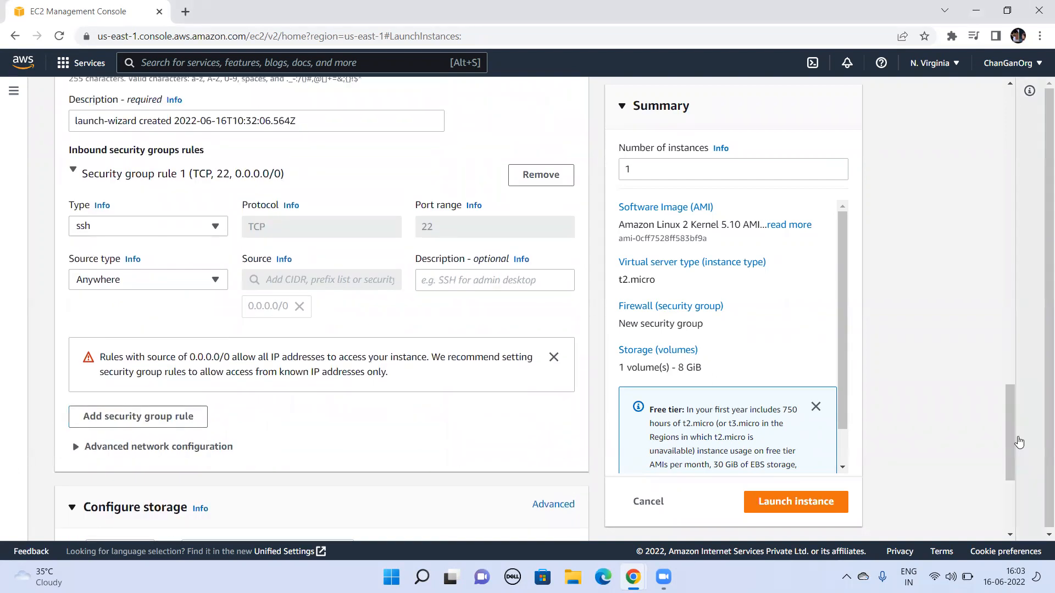
left_click_drag(1008, 439, 1024, 513)
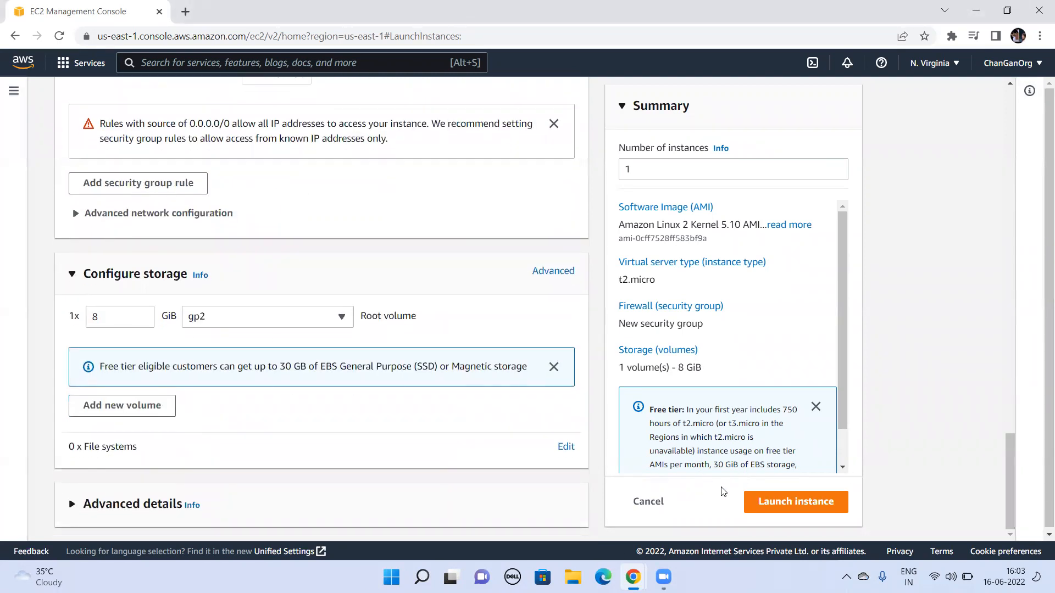
left_click(764, 502)
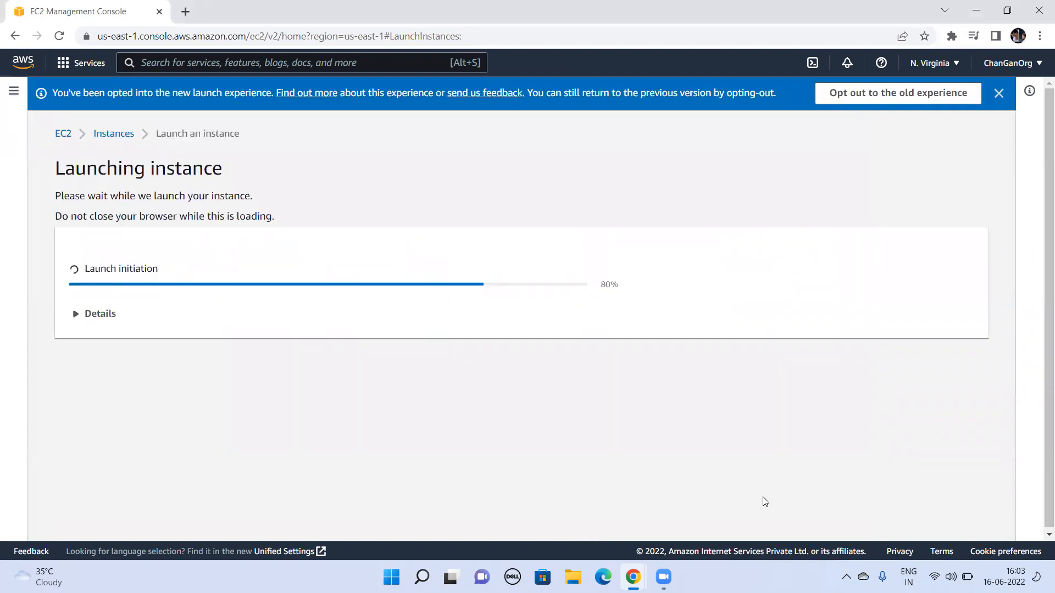
Step: Show the list of EC2 instances and refresh it to check the state of vpc-ec2
left_click(122, 136)
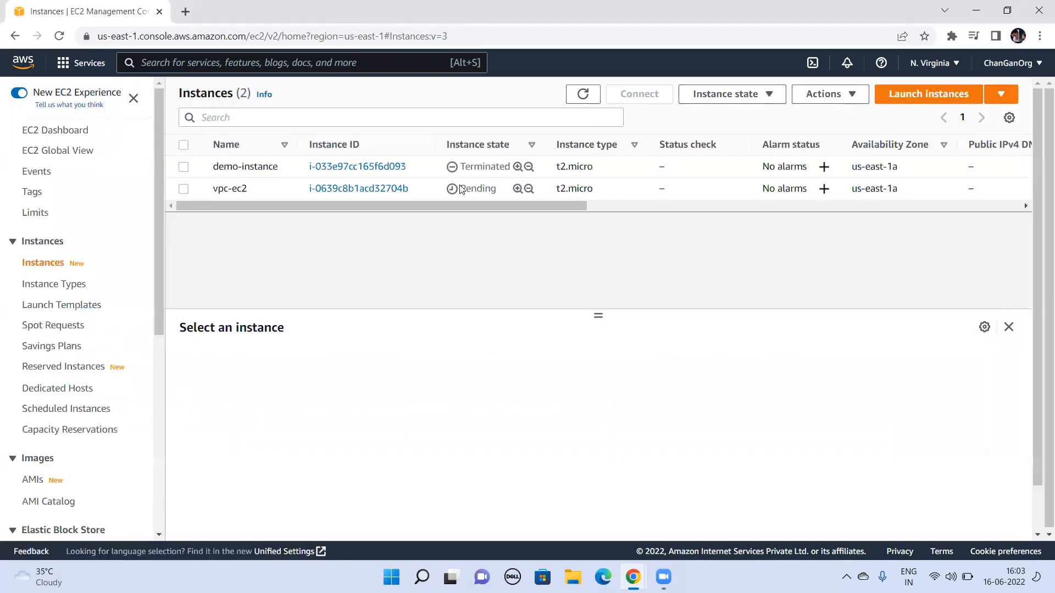
left_click(589, 101)
left_click(700, 196)
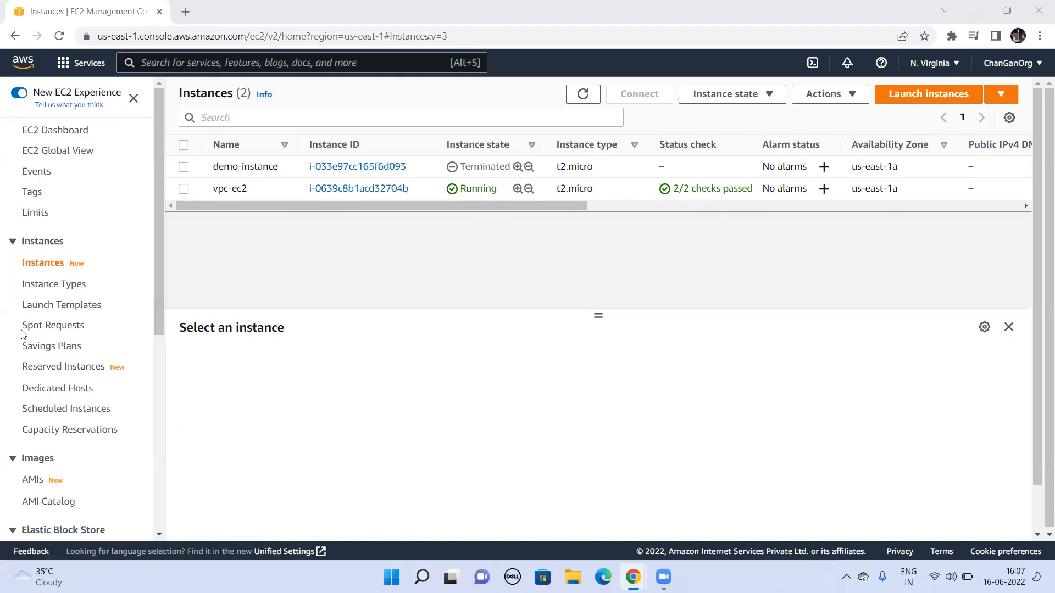
Step: Open the details of the vpc-ec2 instance and copy its public IPv4 address
left_click(354, 188)
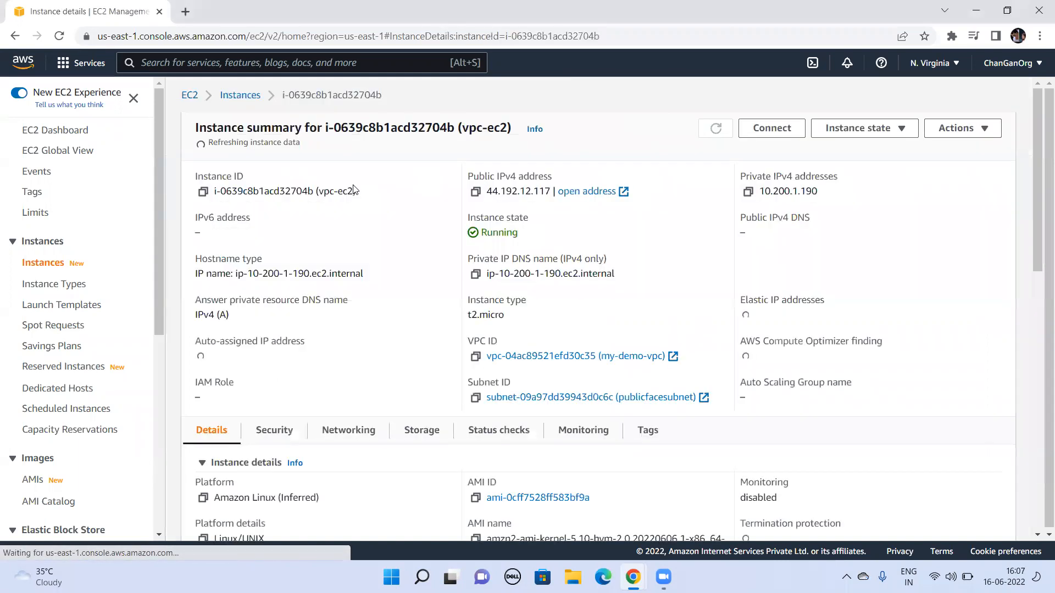
triple_click(512, 186)
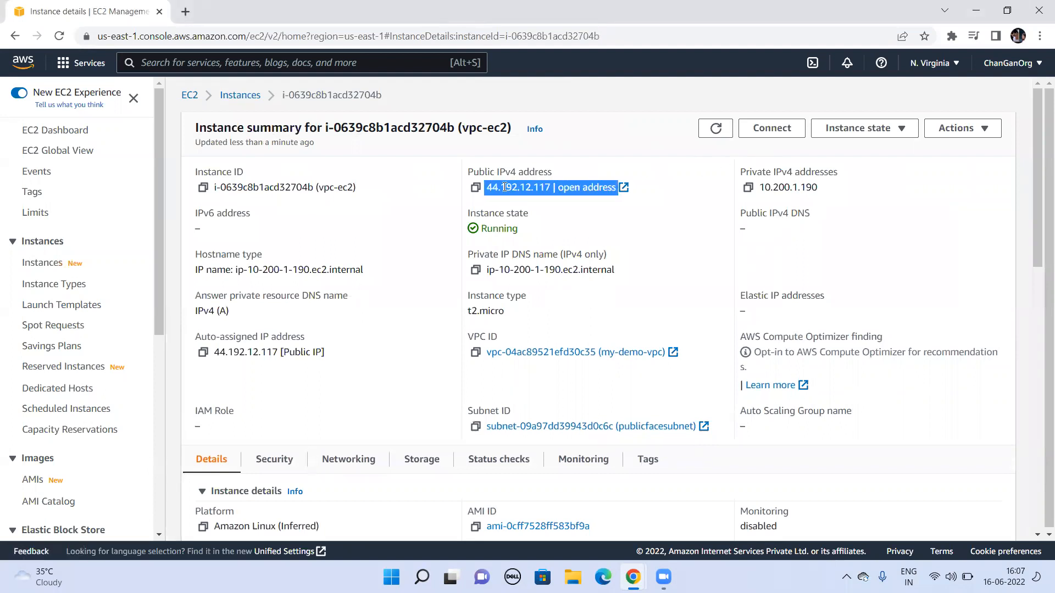
double_click(504, 187)
key("ctrl+c")
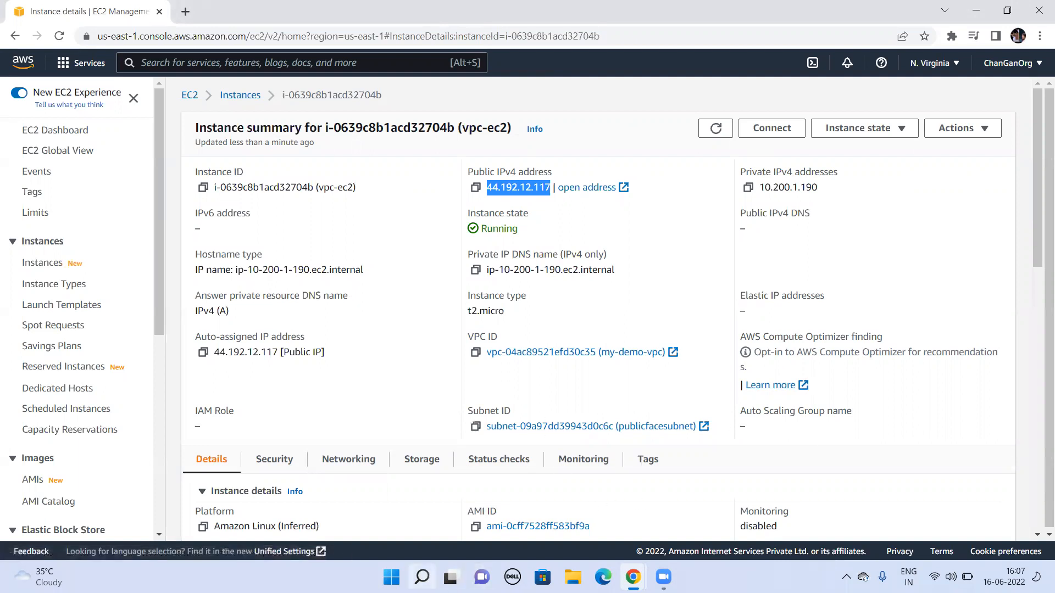
Step: Switch to PuTTY and load the saved session EC2
left_click(421, 576)
left_click(286, 225)
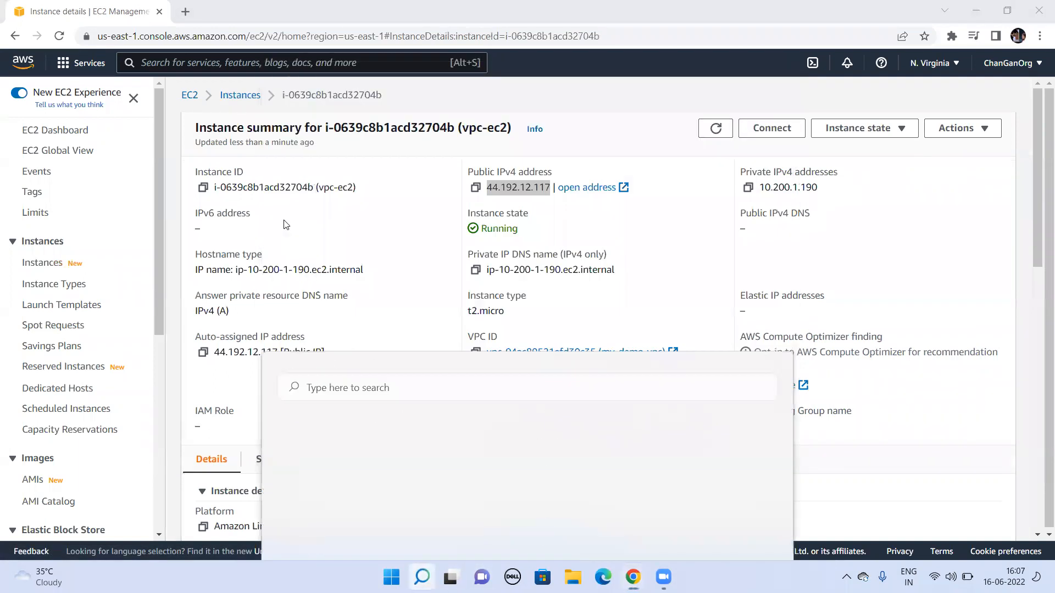
left_click(504, 325)
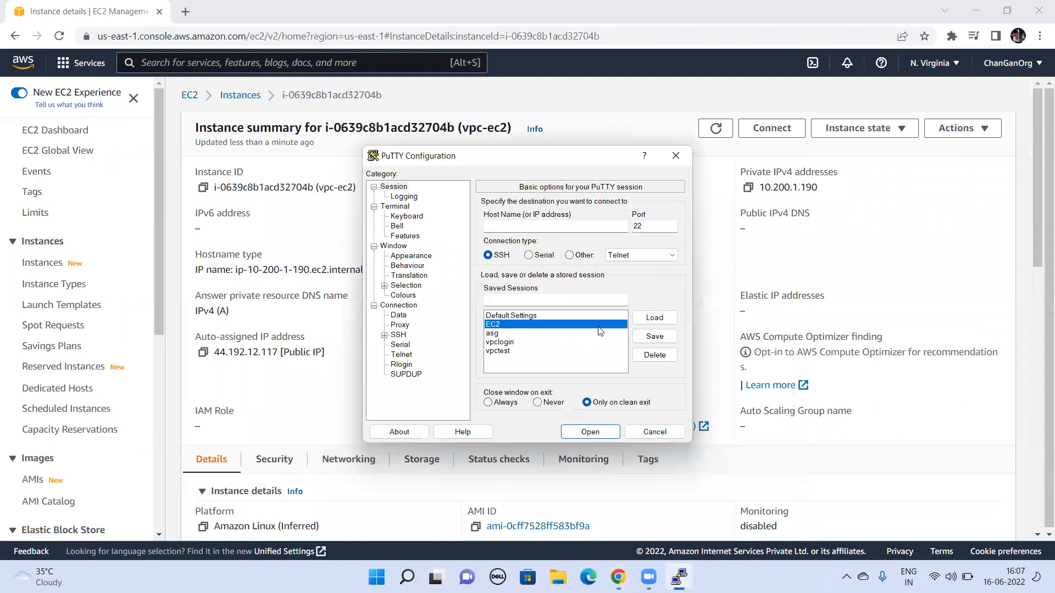
left_click(654, 318)
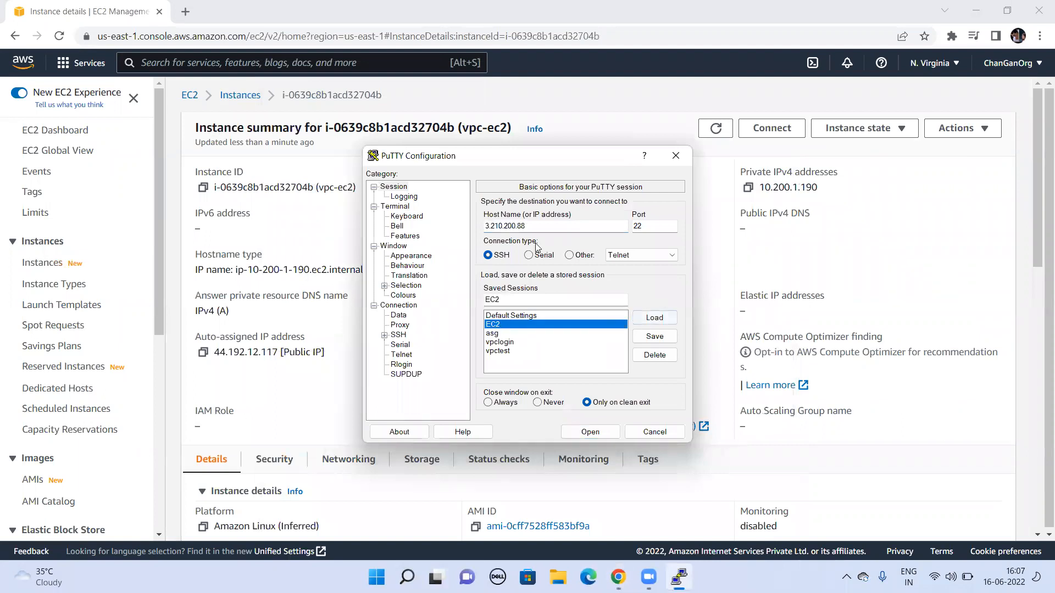
Step: Replace the session's host address with 44.192.12.117 and save it to the EC2 session
double_click(510, 225)
key("ctrl+v")
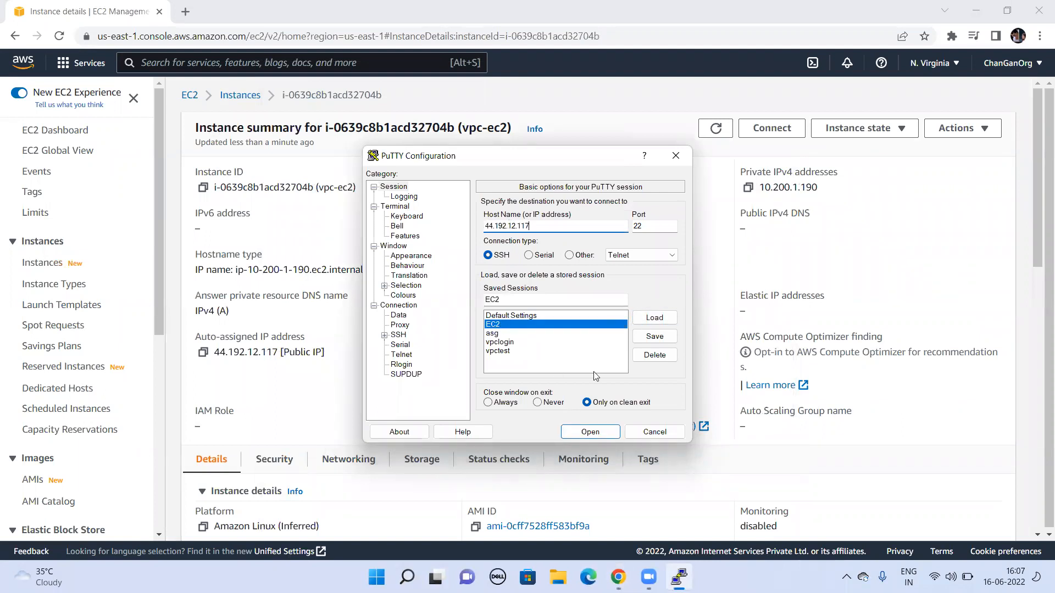
left_click(655, 336)
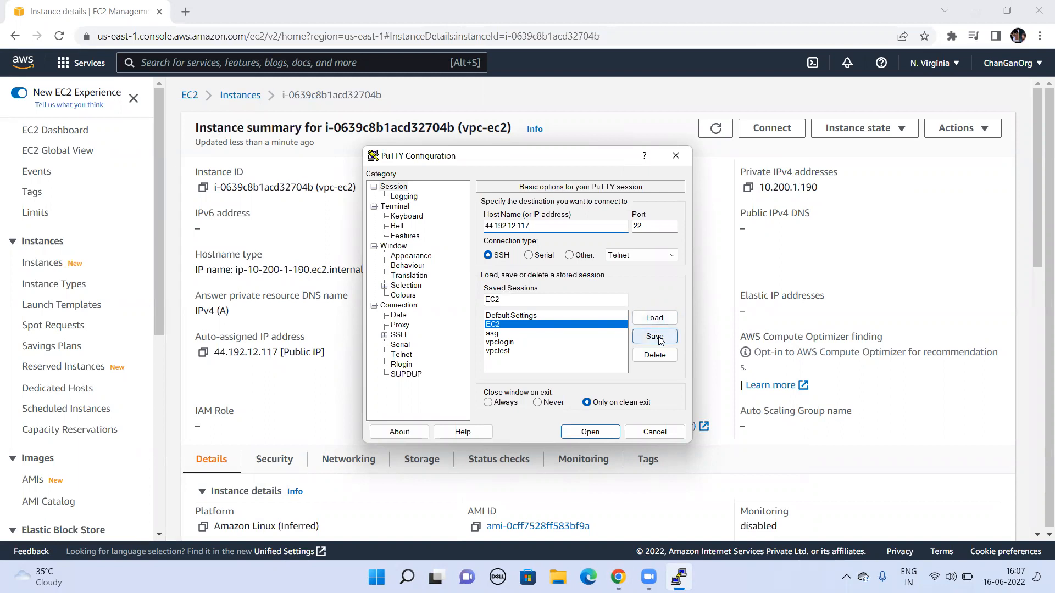
Step: Check the private key file path in the SSH authentication settings and open the connection to the instance
left_click(385, 335)
left_click(409, 365)
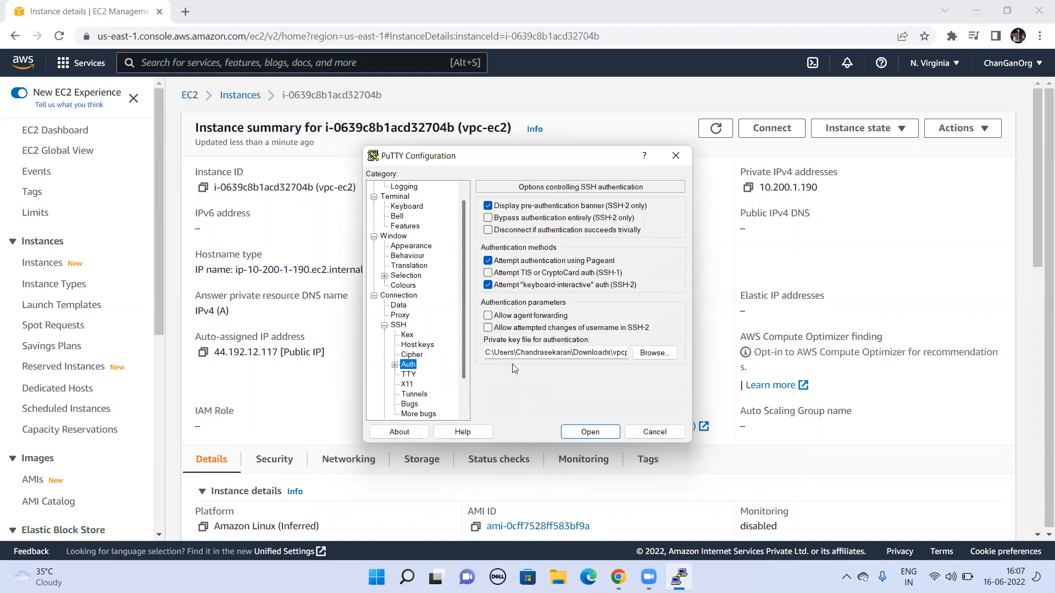
left_click(594, 355)
key("End")
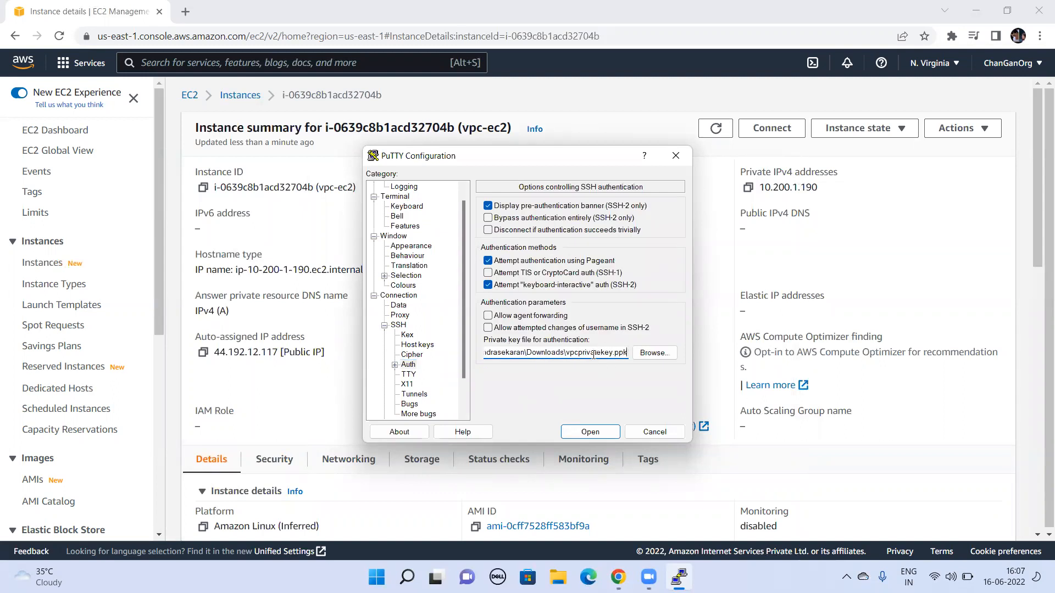
left_click(597, 435)
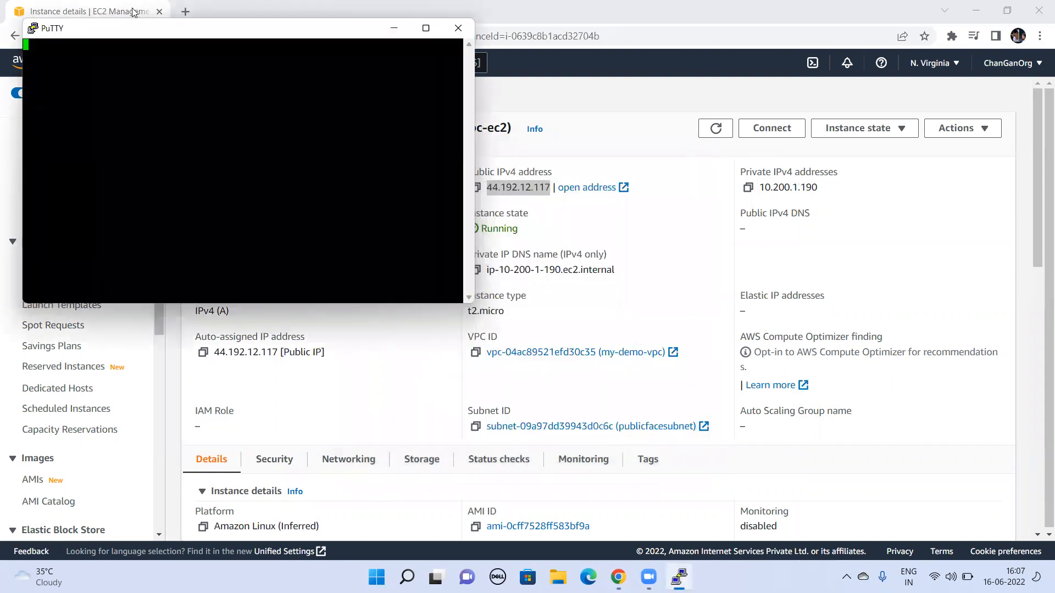
Step: Dismiss the PuTTY error, close its terminal window and return to the AWS console's service search
left_click_drag(134, 30, 568, 138)
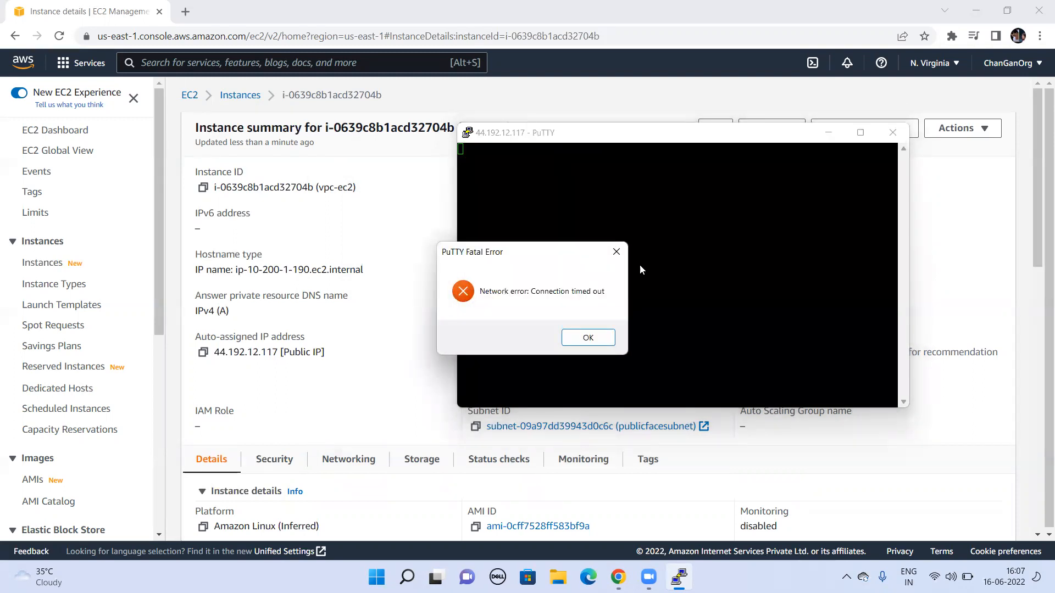
left_click(587, 335)
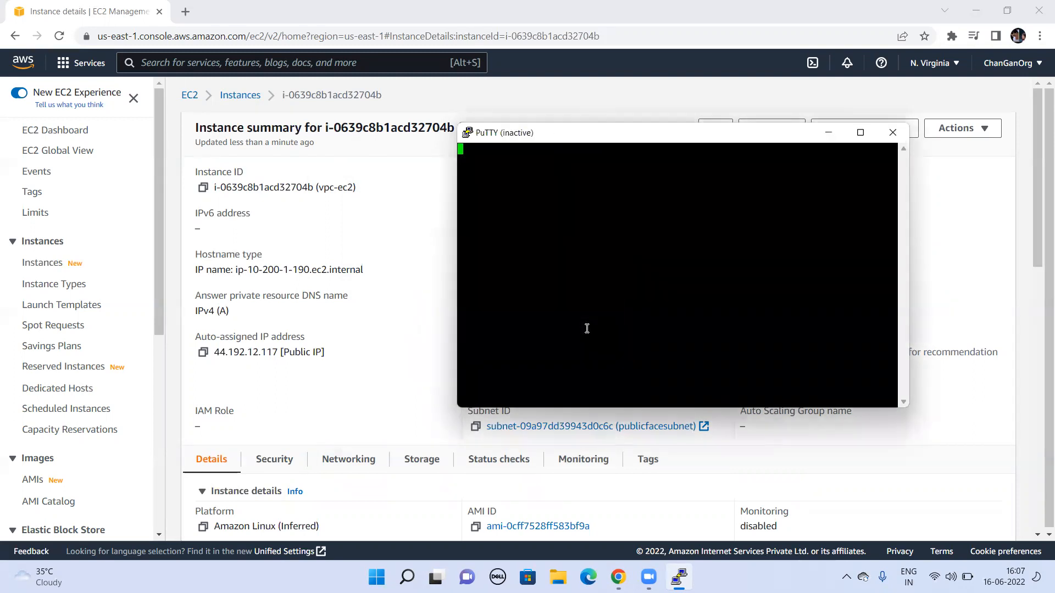
left_click(892, 132)
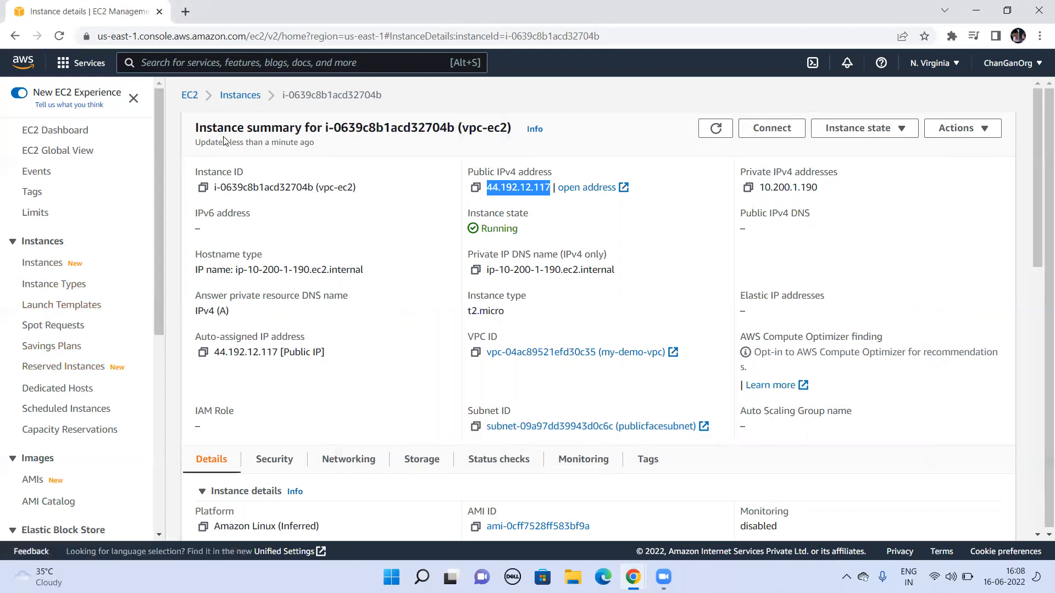
key("alt+s")
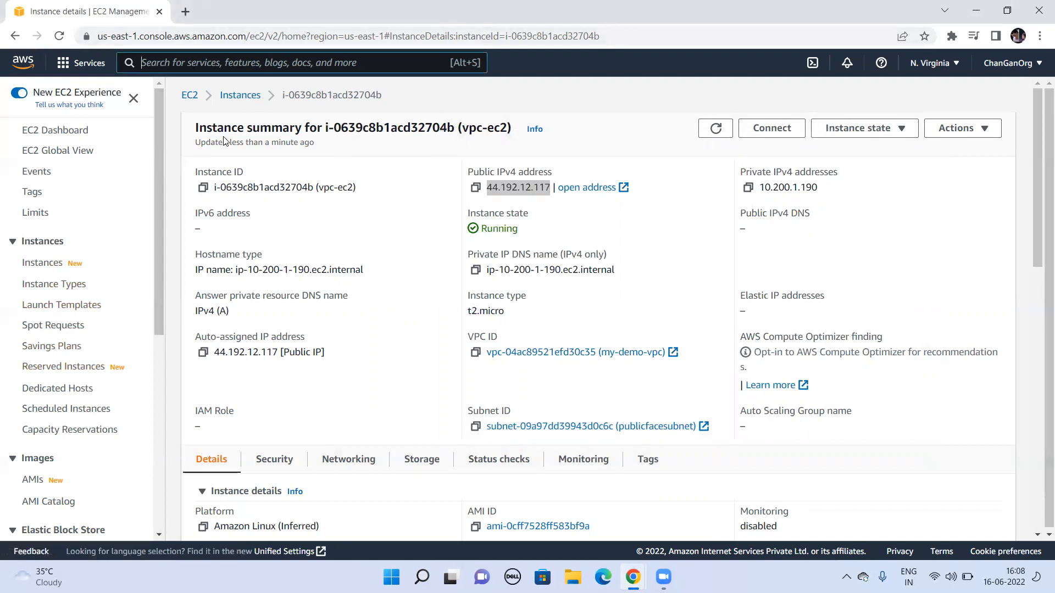
type("Rou")
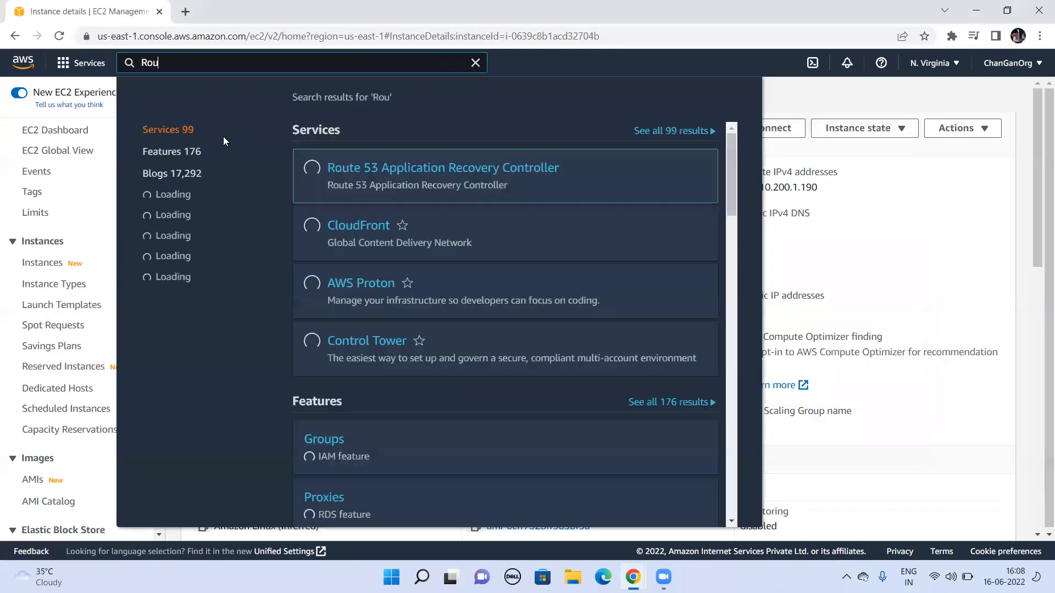
key("BackSpace")
key("BackSpace")
key("BackSpace")
type("EC")
key("BackSpace")
key("BackSpace")
Step: Search the AWS console for VPC and open the VPC service
type("V{C")
key("BackSpace")
key("BackSpace")
type("PC")
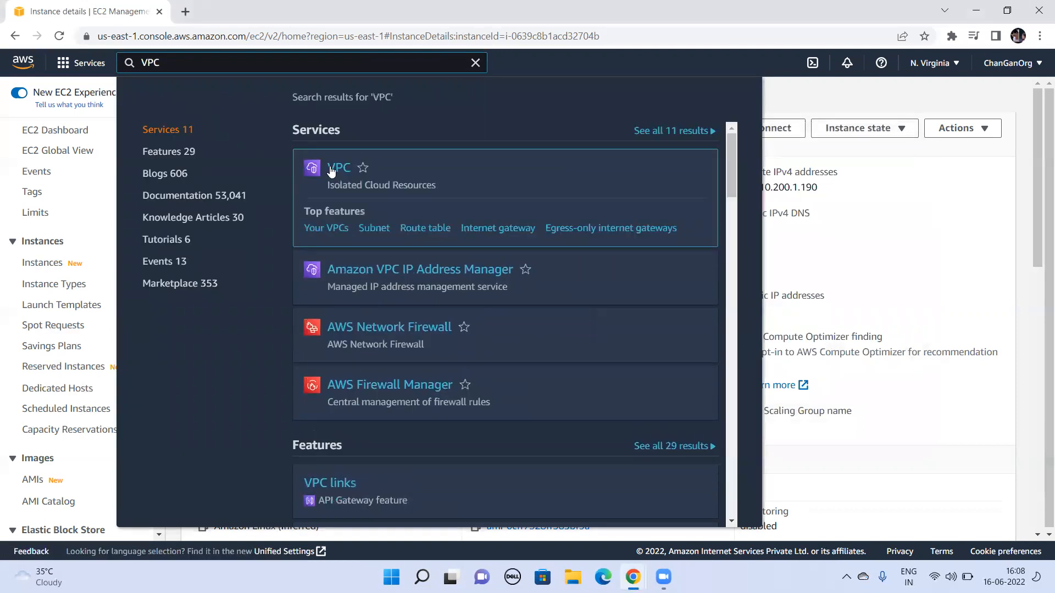
left_click(333, 169)
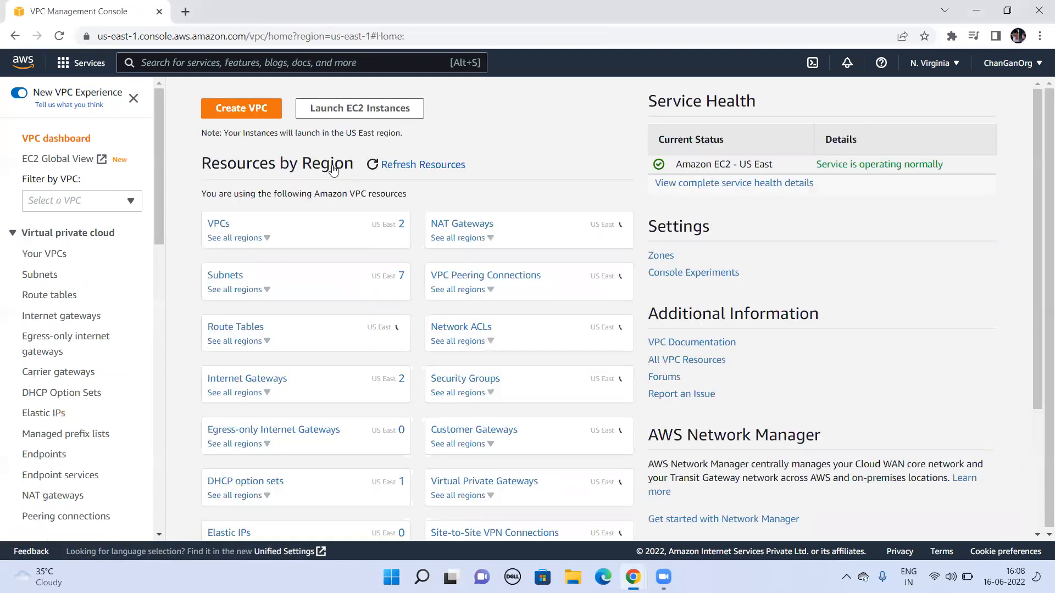
Step: Examine the VPC list, the internet gateways and the details of publicfacesubnet
left_click(223, 225)
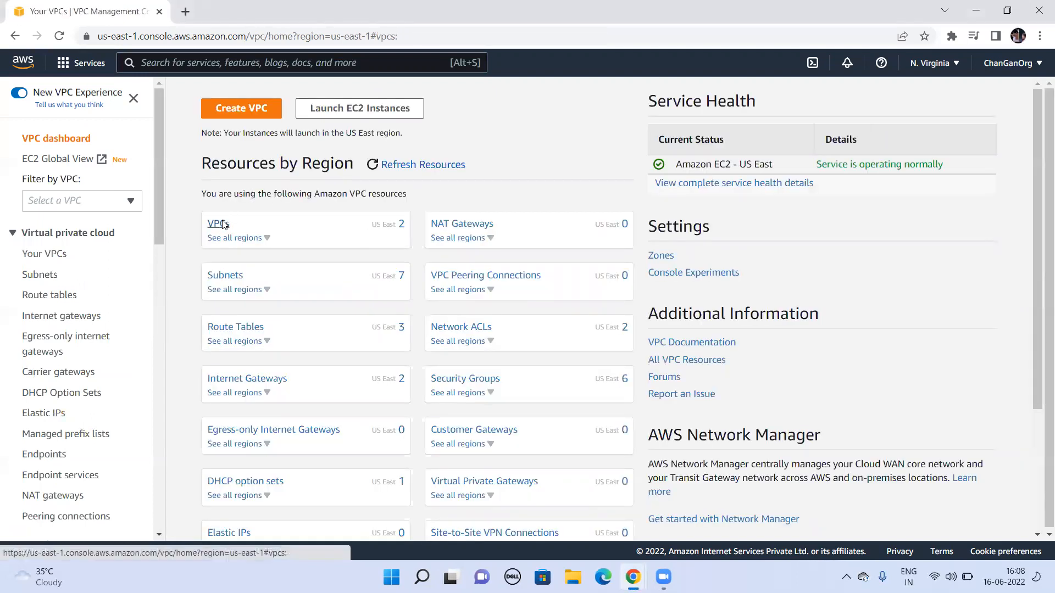
left_click(442, 261)
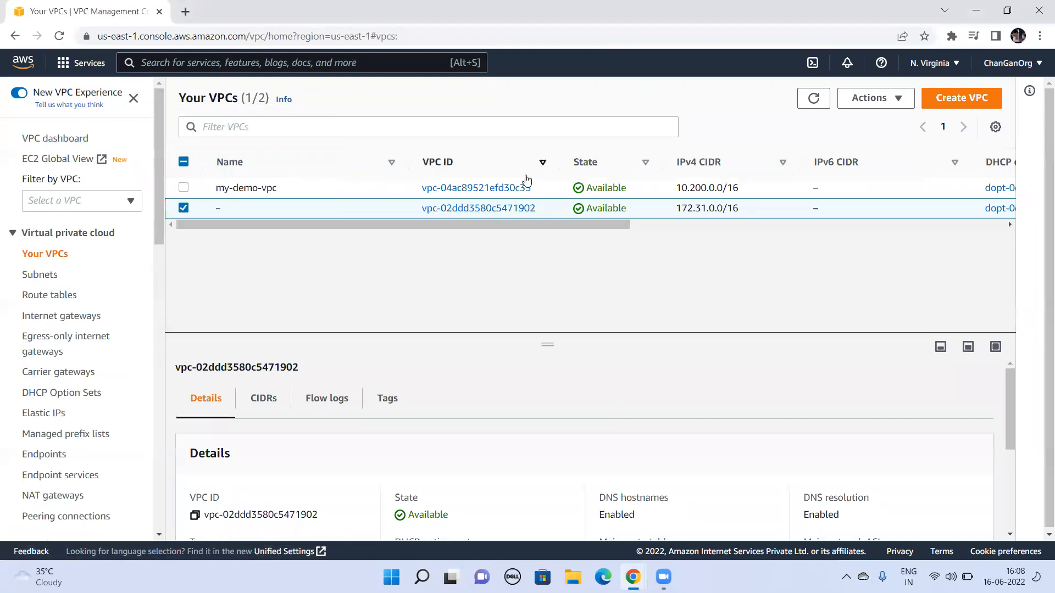
mouse_move(249, 188)
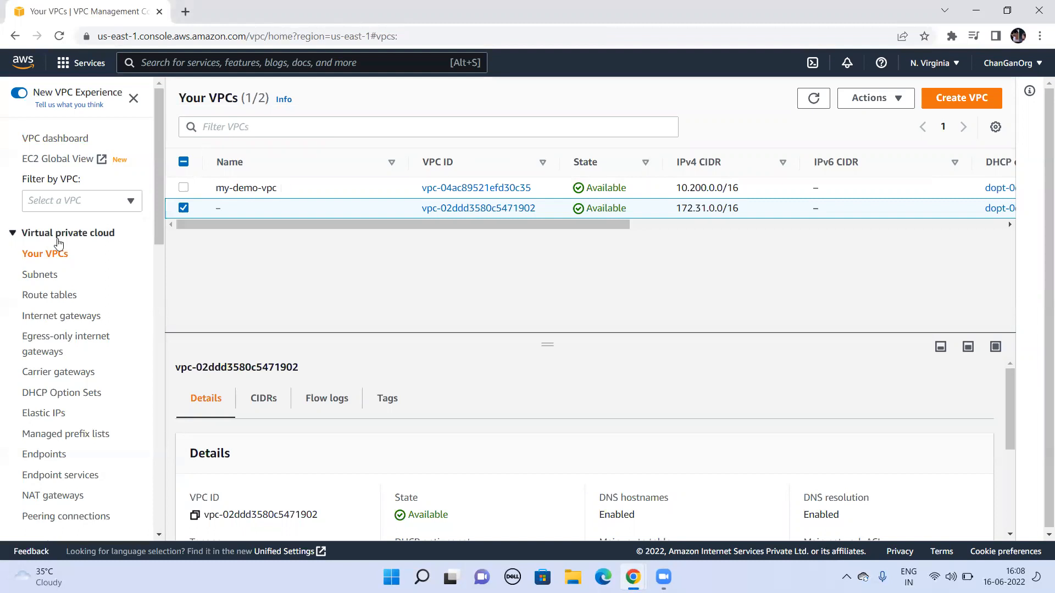
left_click(52, 317)
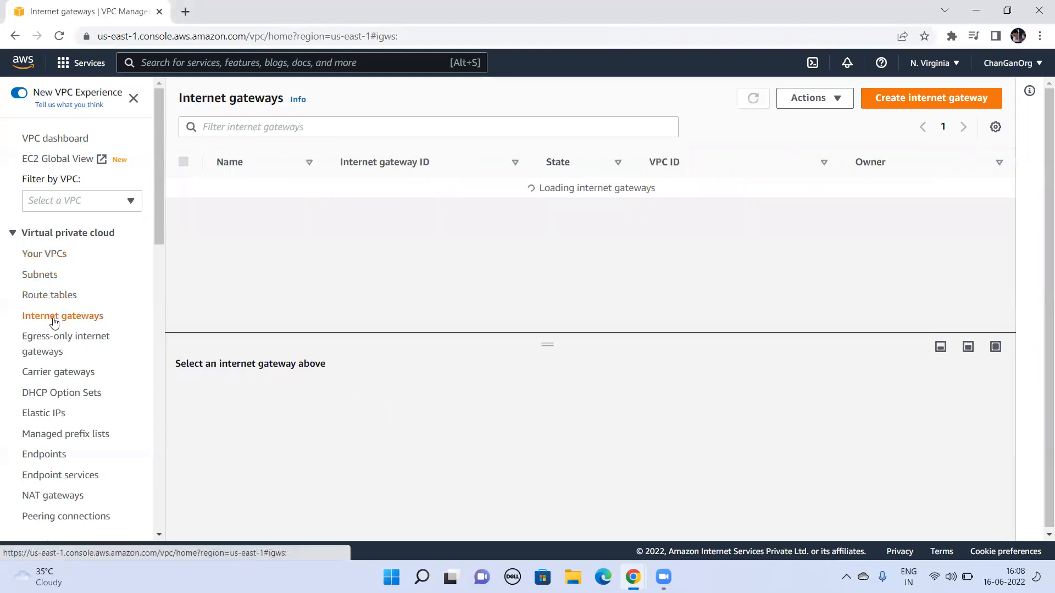
left_click(39, 278)
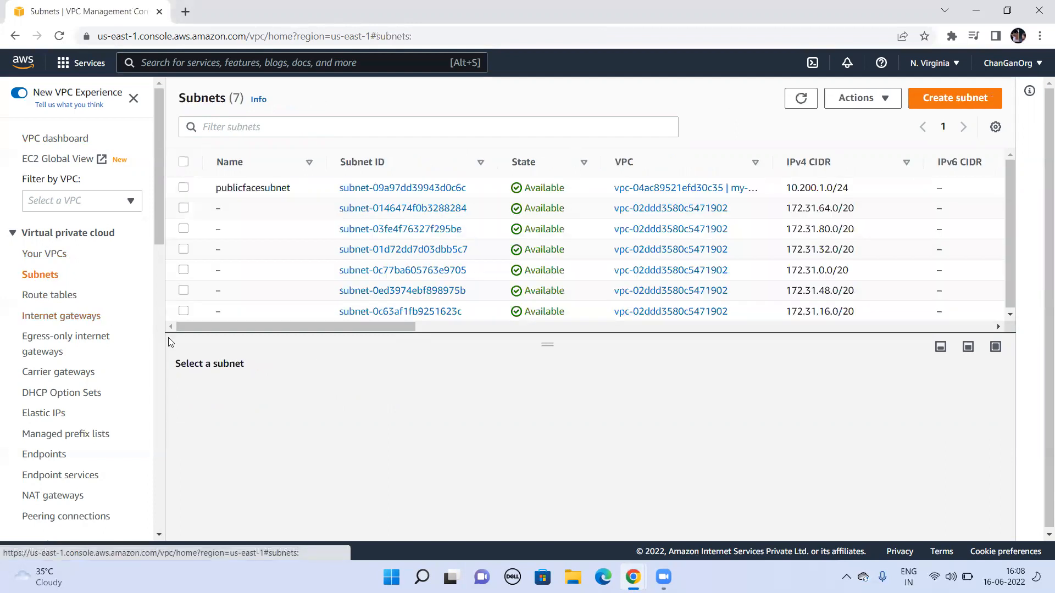
left_click(402, 189)
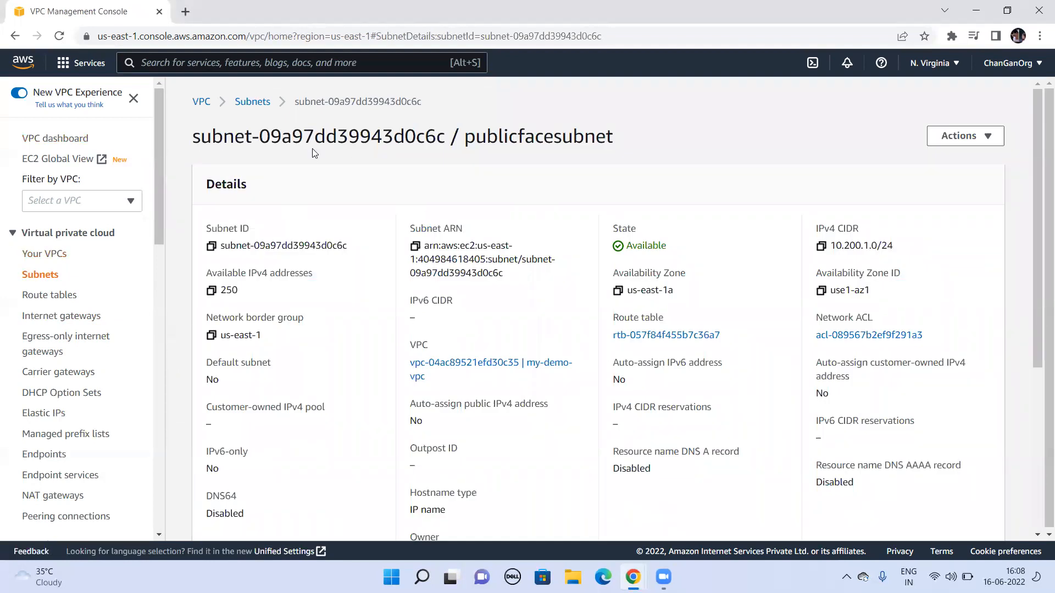
Step: Open the details of my-public-route-table and review its routes
left_click(51, 296)
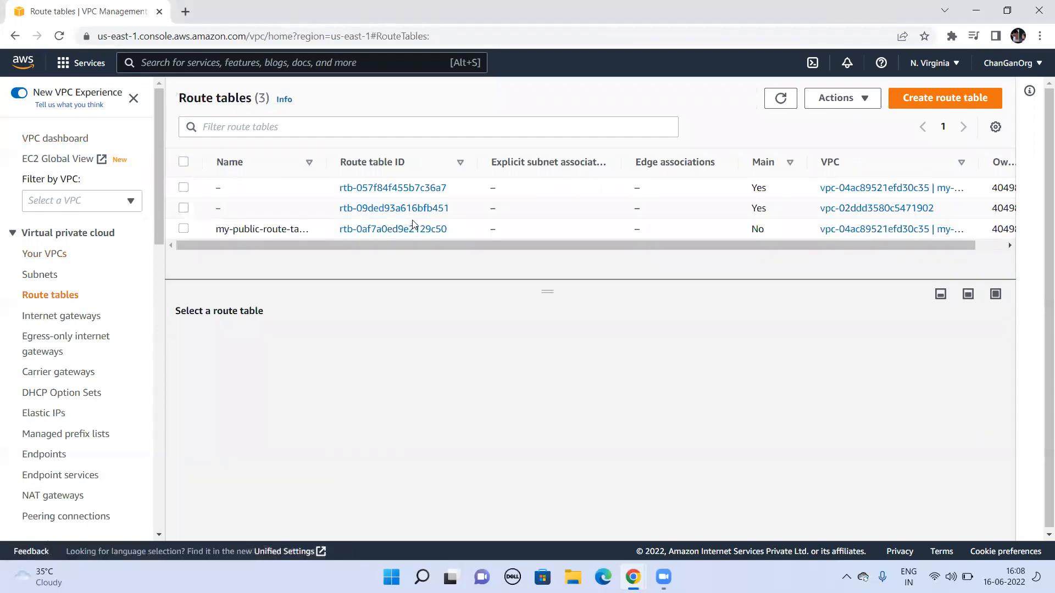
left_click(414, 228)
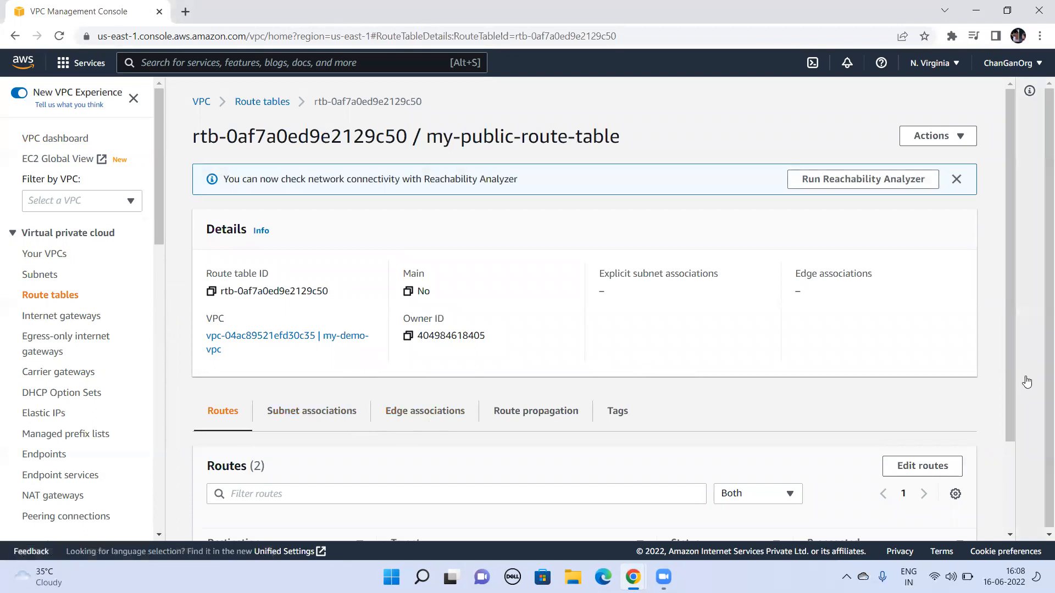
right_click(1019, 523)
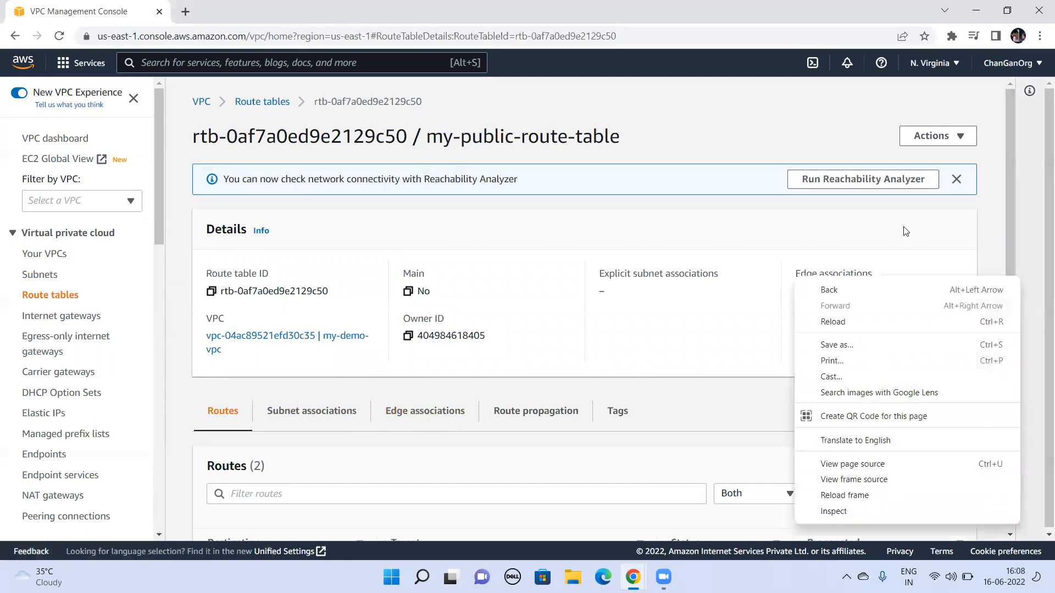
left_click(748, 403)
scroll(747, 404, "down", 2)
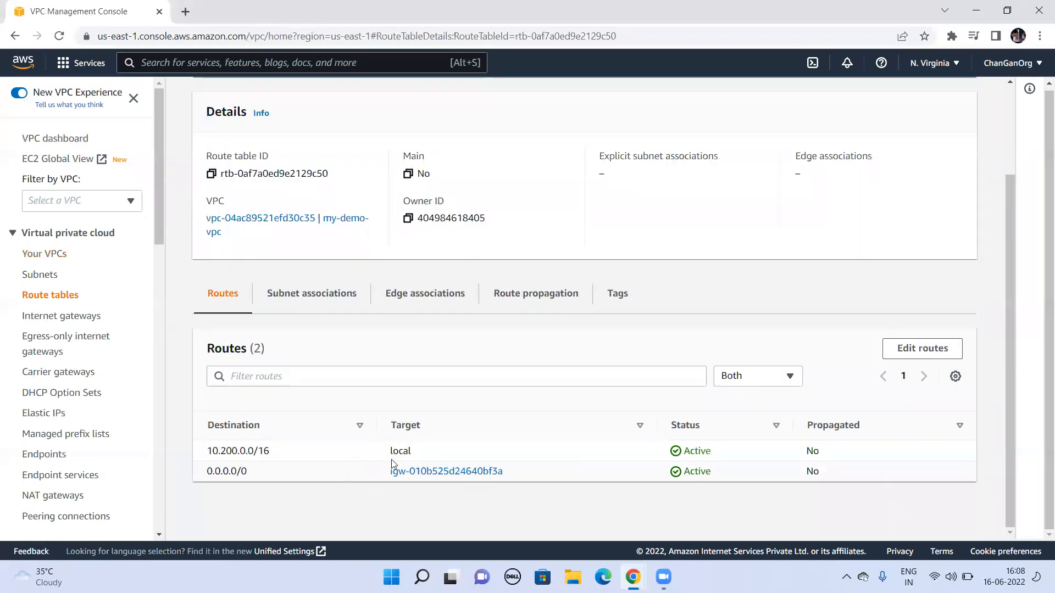
Step: Associate publicfacesubnet explicitly with my-public-route-table and save the associations
left_click(318, 307)
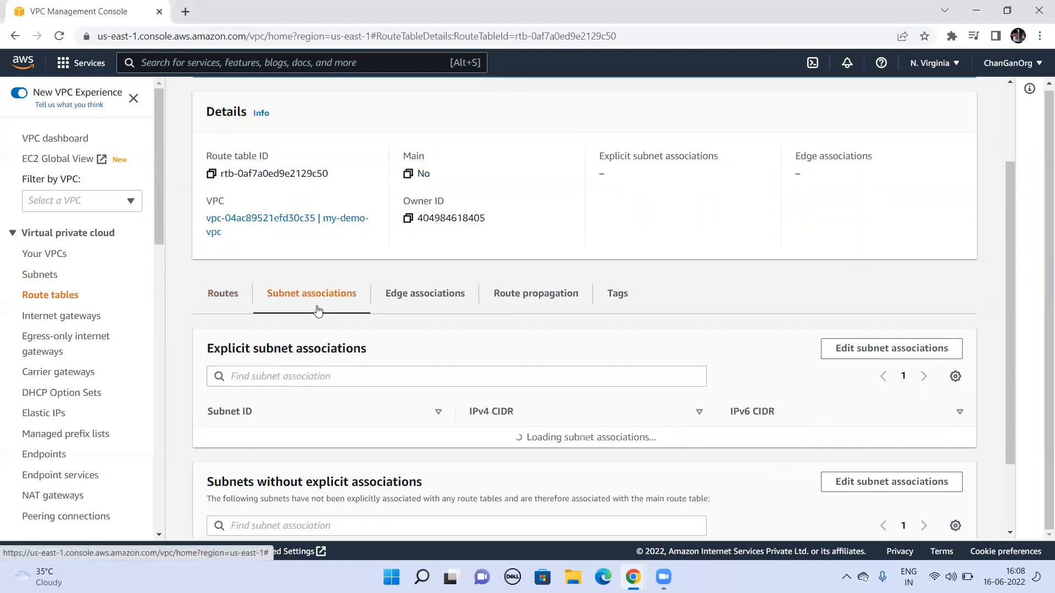
left_click(852, 352)
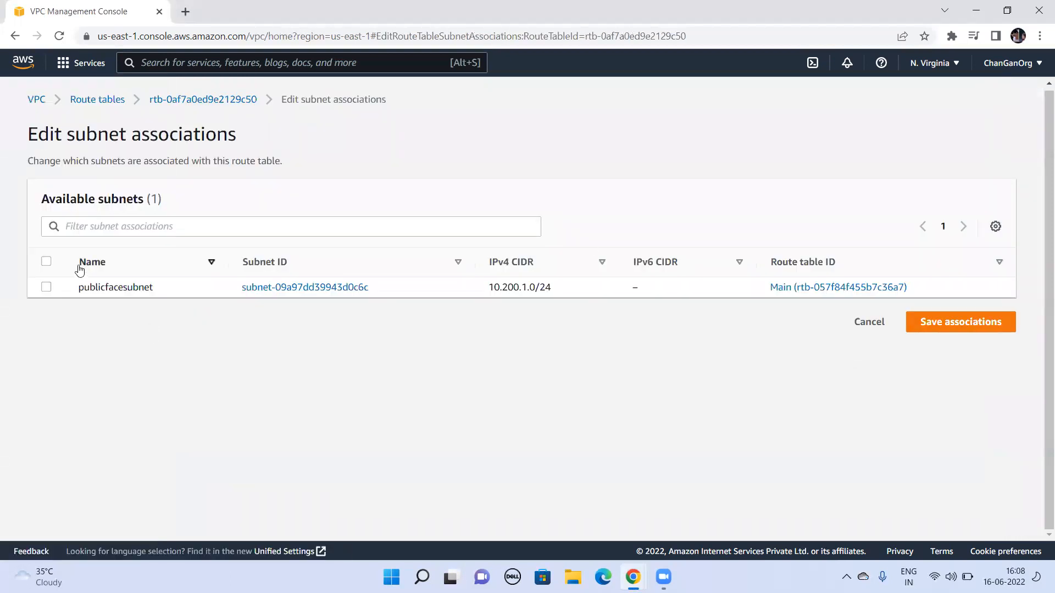
left_click(46, 286)
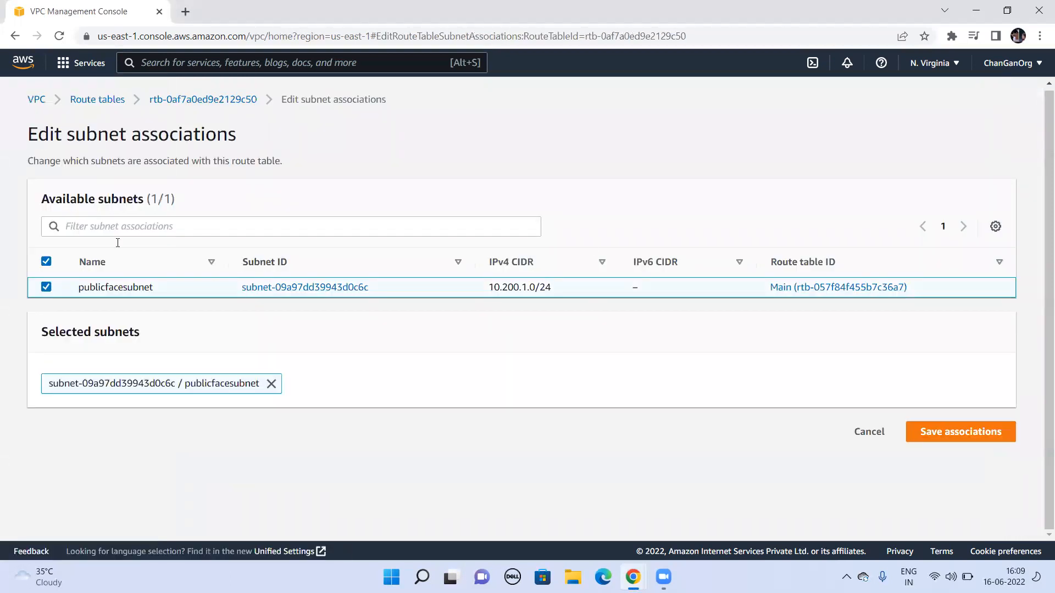
left_click(947, 433)
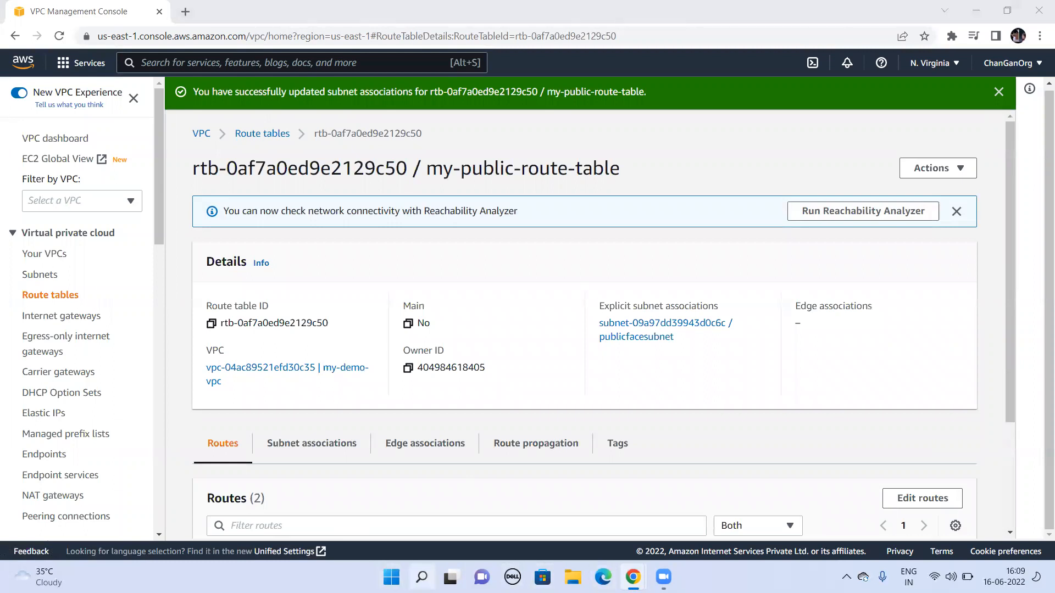
Step: Launch PuTTY, load the saved session EC2 and open the connection to the instance
key("super")
left_click(324, 207)
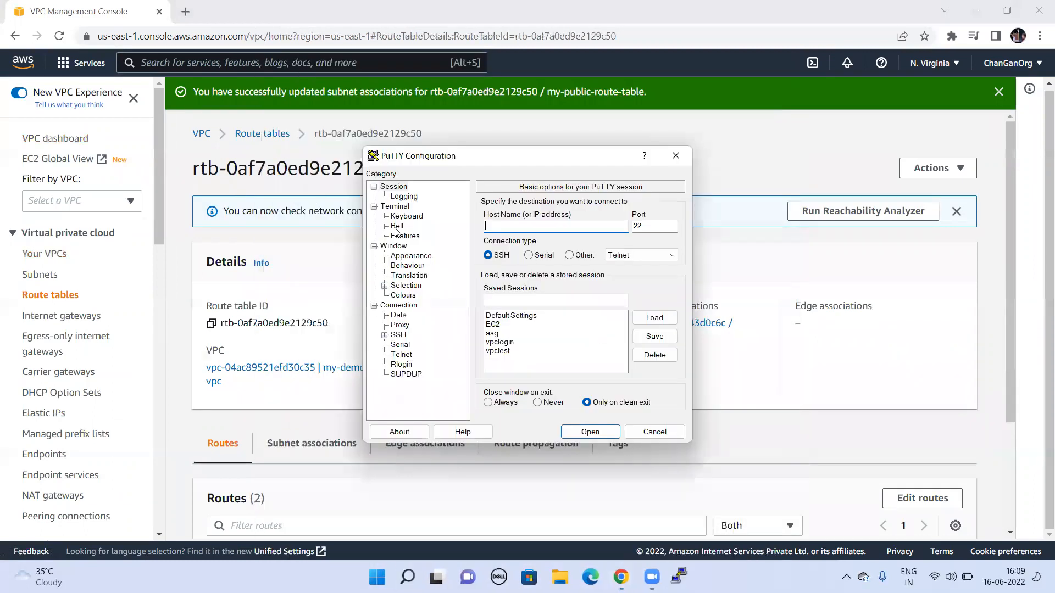
left_click(498, 325)
left_click(655, 319)
left_click(589, 432)
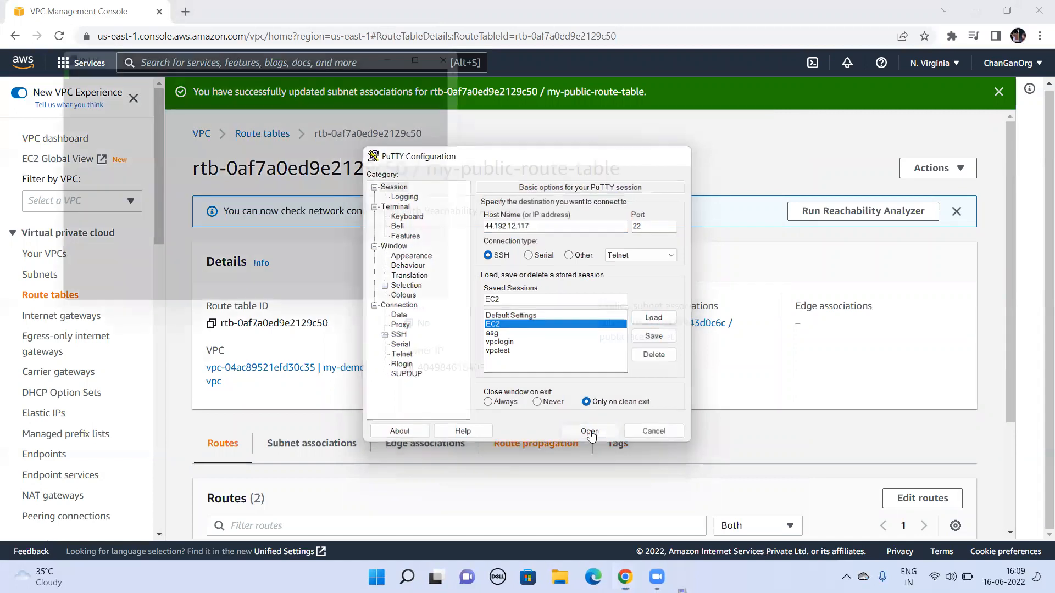
left_click(306, 293)
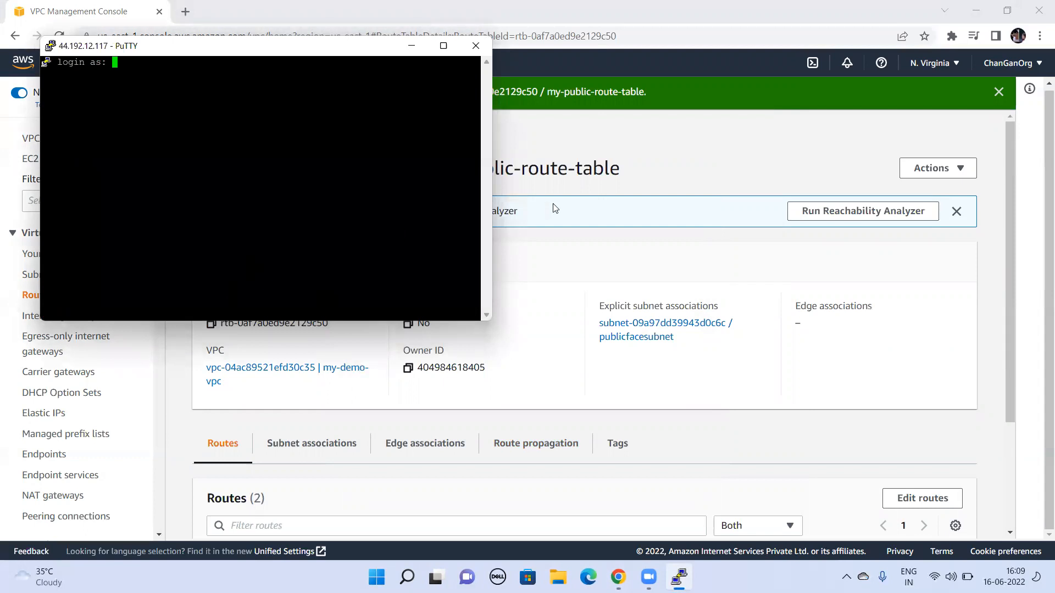
Step: Log in to the instance's SSH terminal as ec2-user
type("ec2-user")
key("Return")
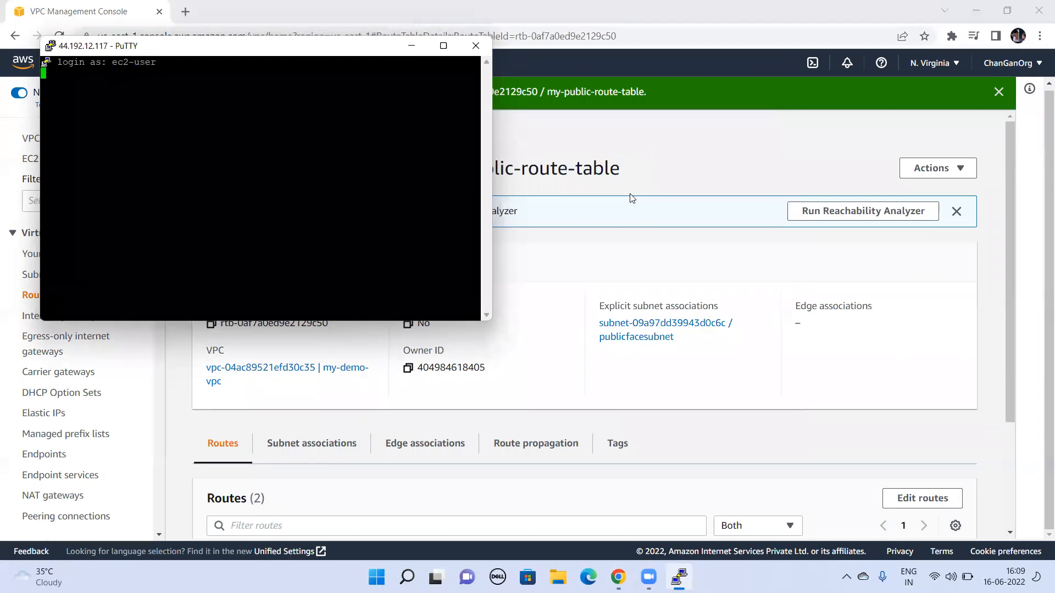
Step: Switch to the AWS console, select vpc-ec2 among the running EC2 instances and check its connection user name
left_click(812, 129)
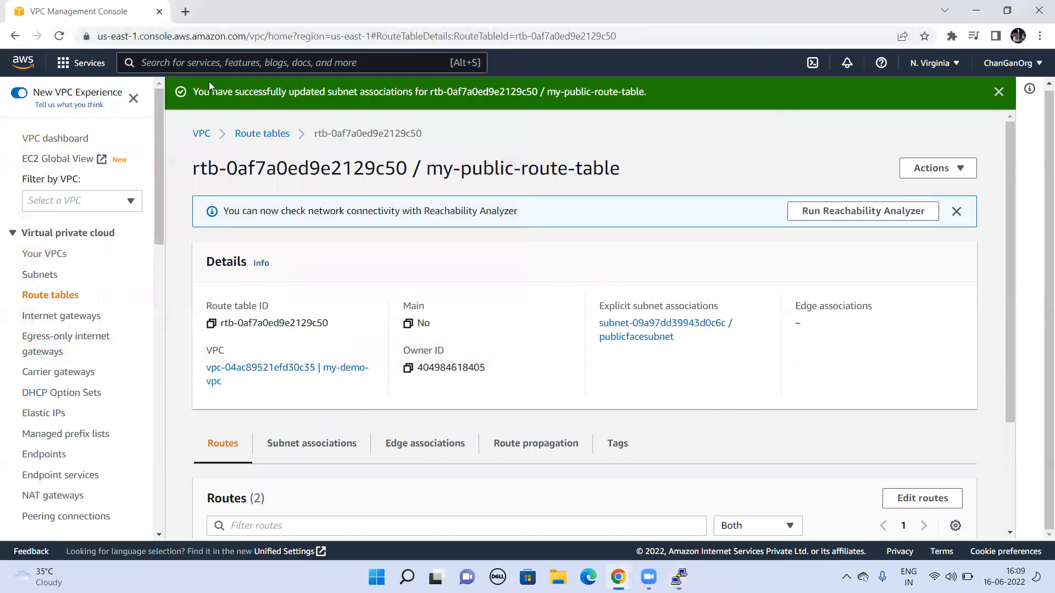
type("EC2")
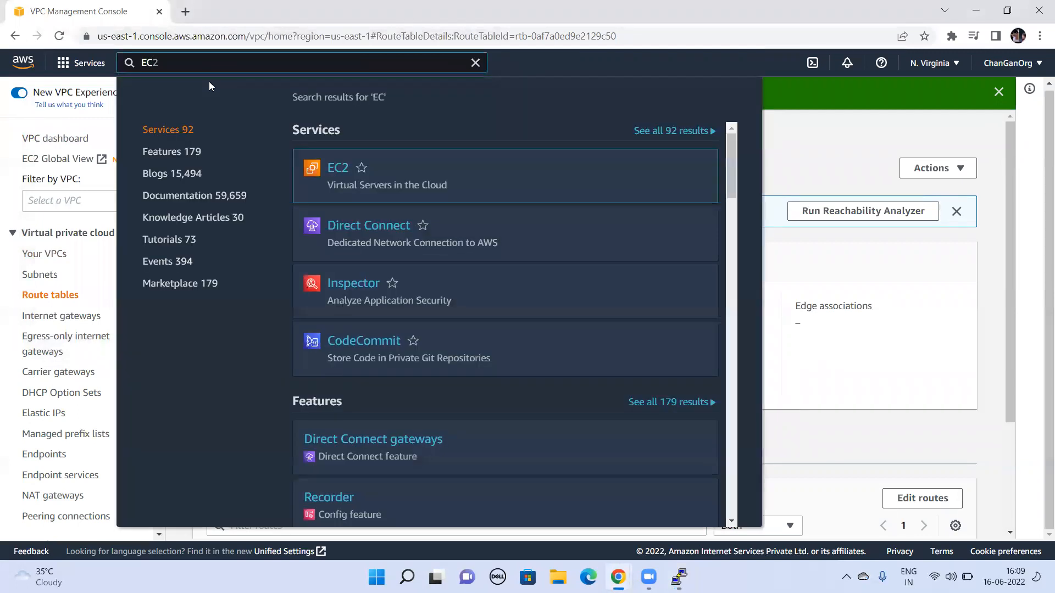
key("Return")
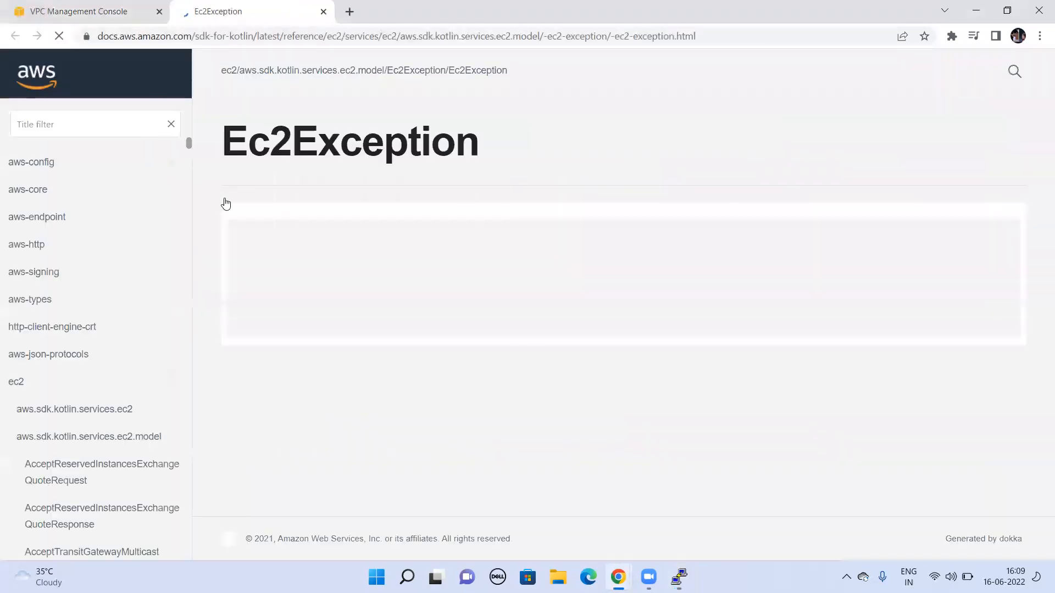
left_click(95, 13)
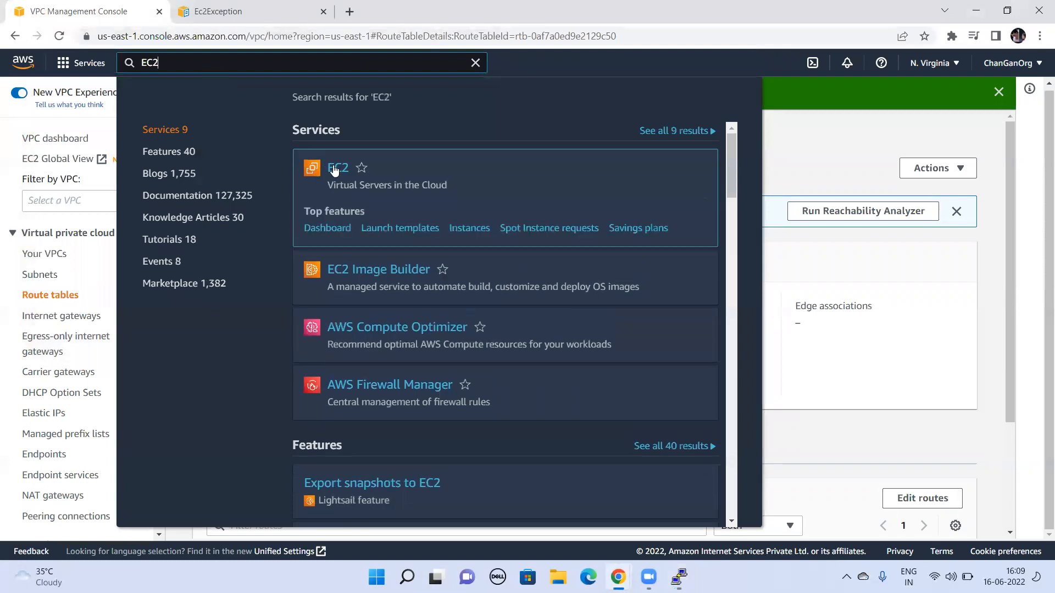
left_click(334, 170)
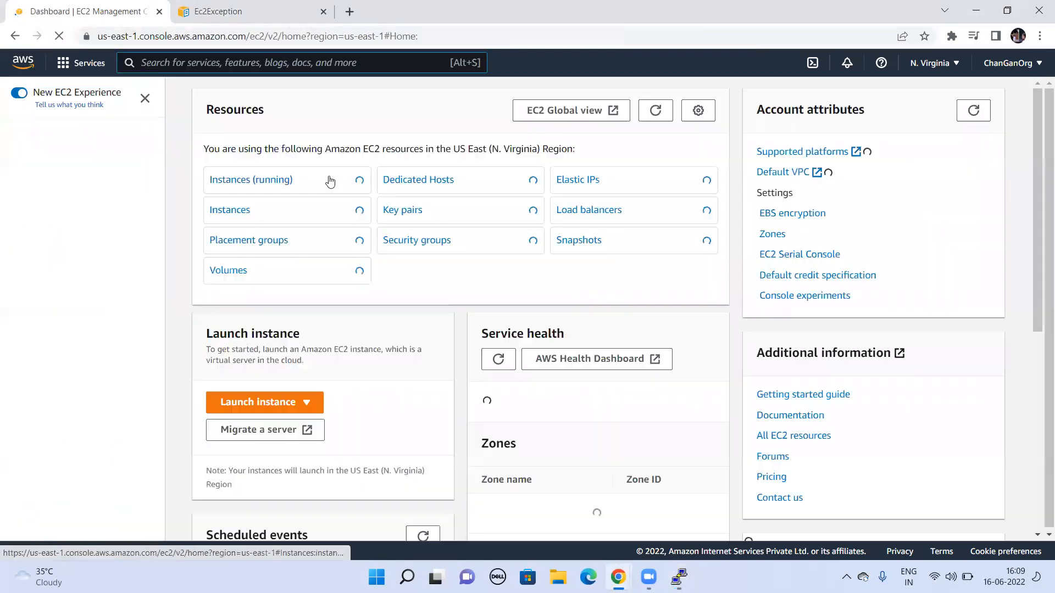
left_click(266, 181)
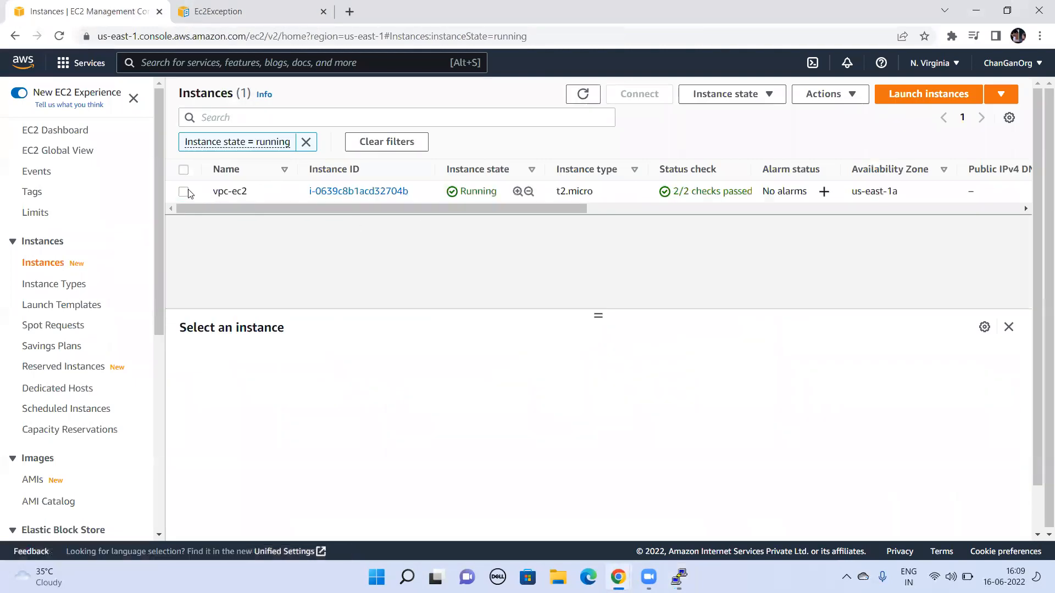
left_click(185, 192)
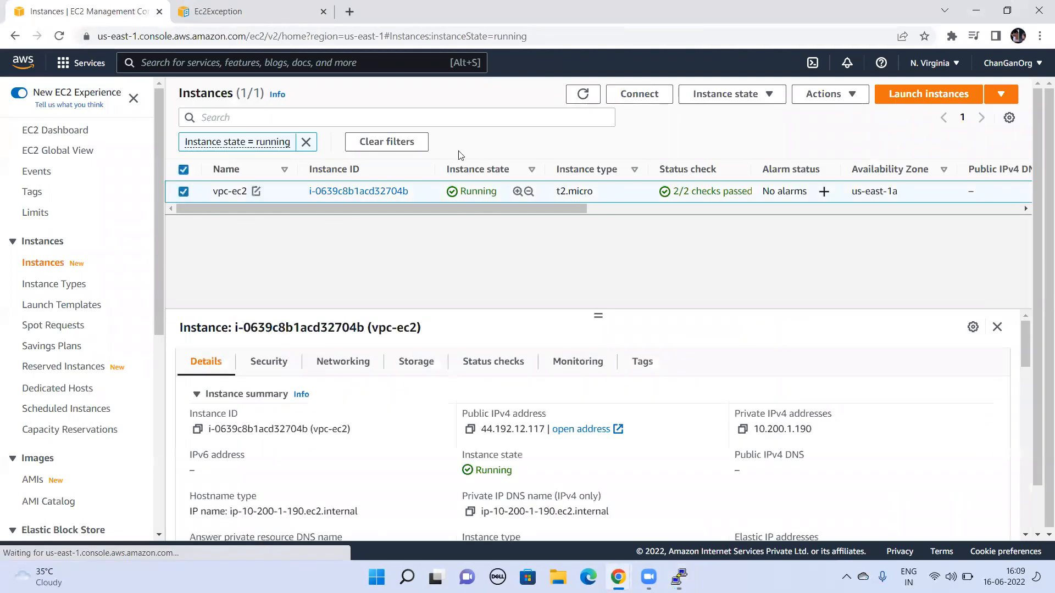
left_click(638, 94)
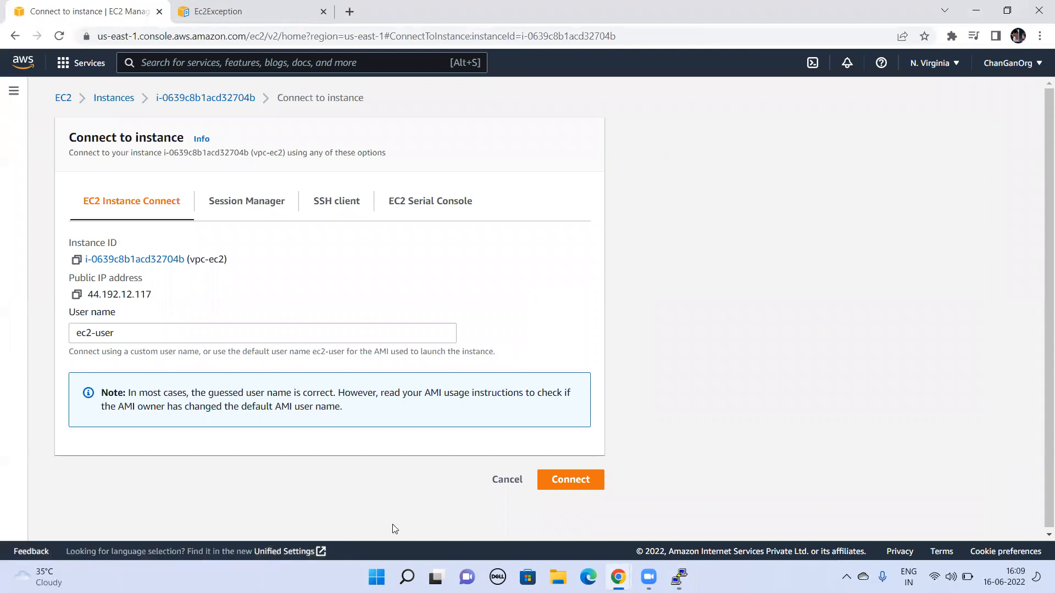
Step: Switch back to the PuTTY terminal and become root with sudo su
left_click(679, 577)
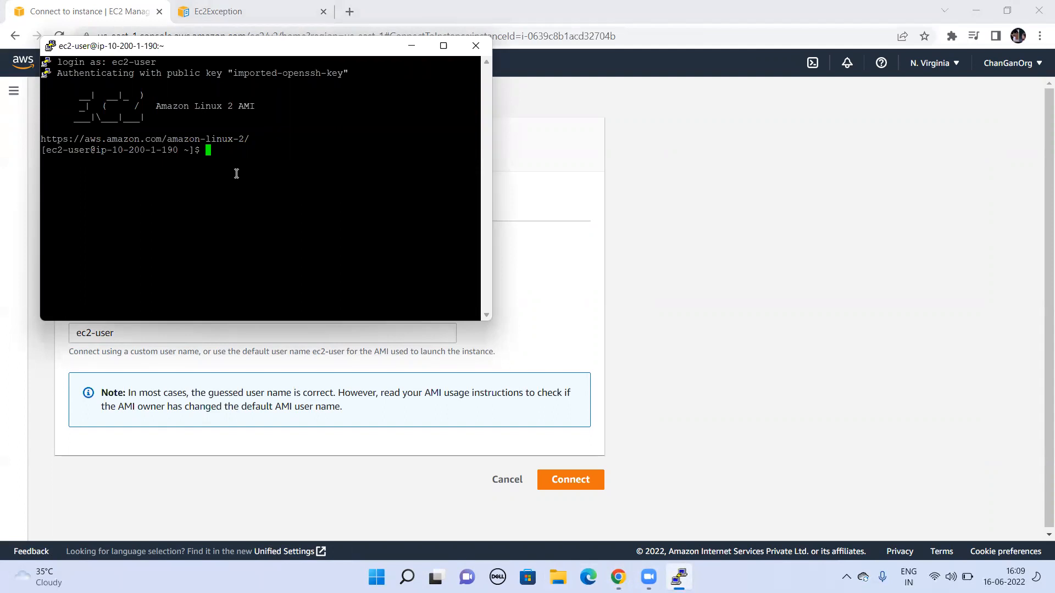
type("sudo su")
key("Return")
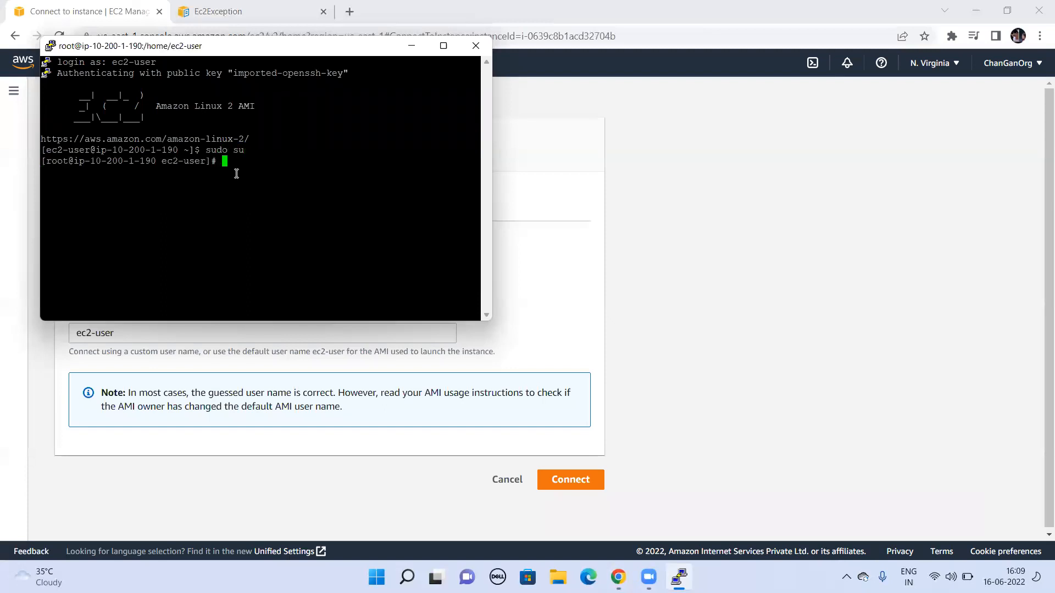
Step: Test the instance's internet connectivity by pinging google.com, and stop the ping after a few replies
type("ping google.com")
key("Return")
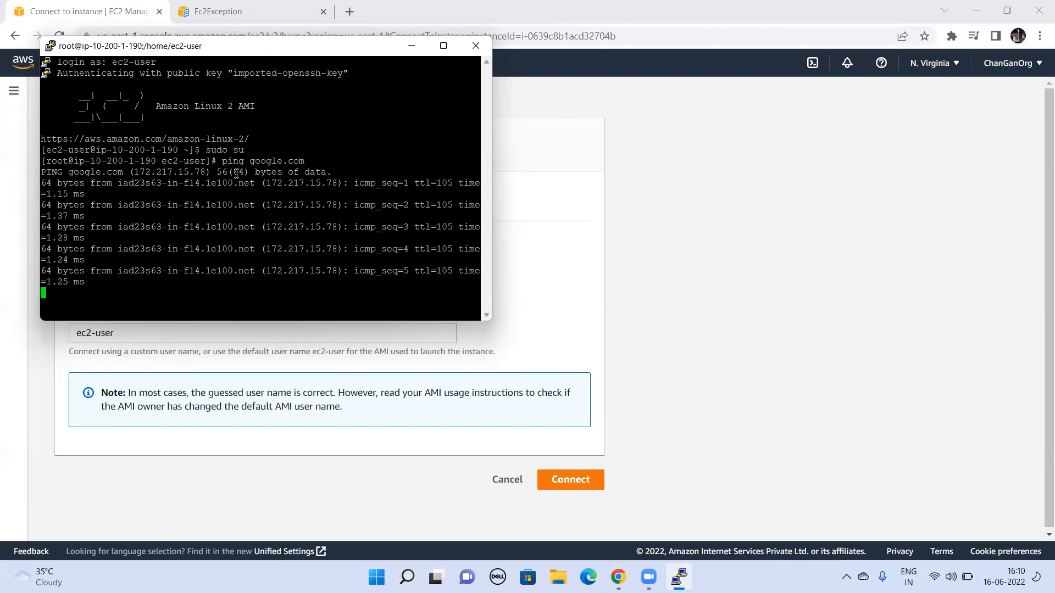
key("ctrl+c")
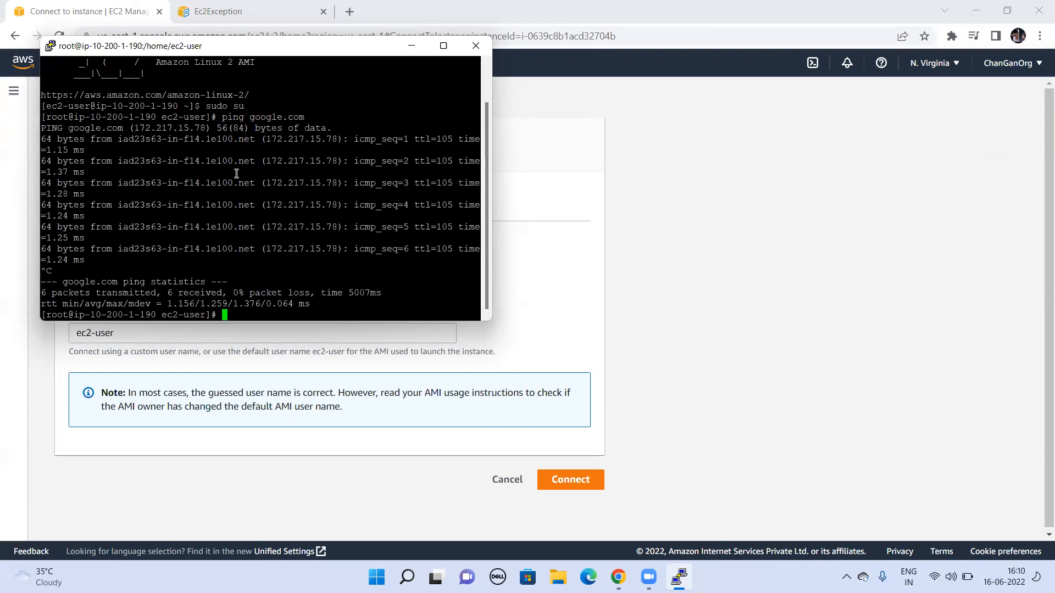
Step: Fetch only the HTTP response headers of google.com with curl -I
type("curl -I google.com")
key("Return")
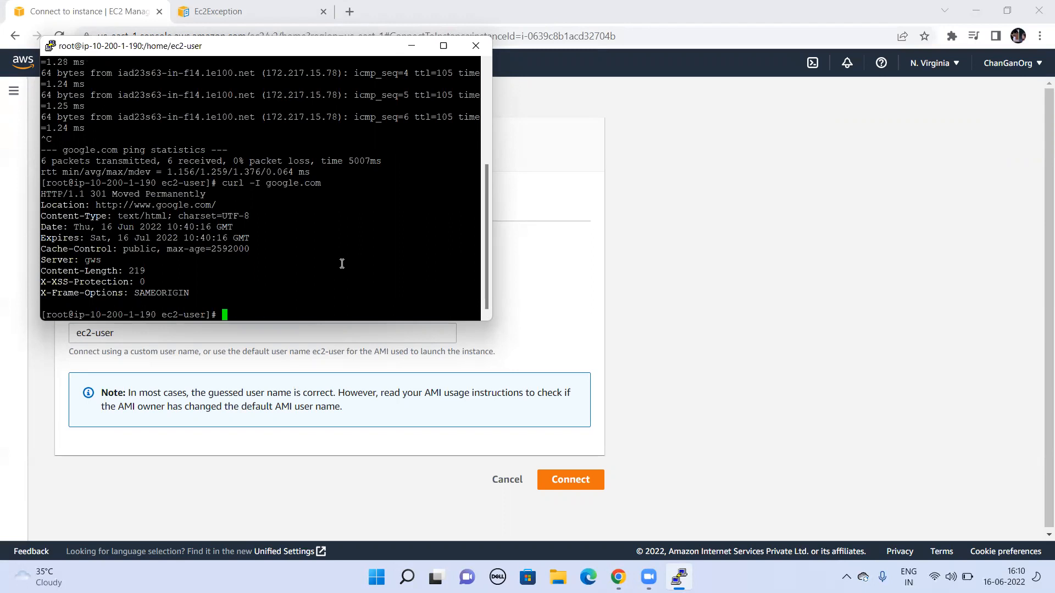
type("curl -I https://www.google.com")
key("Return")
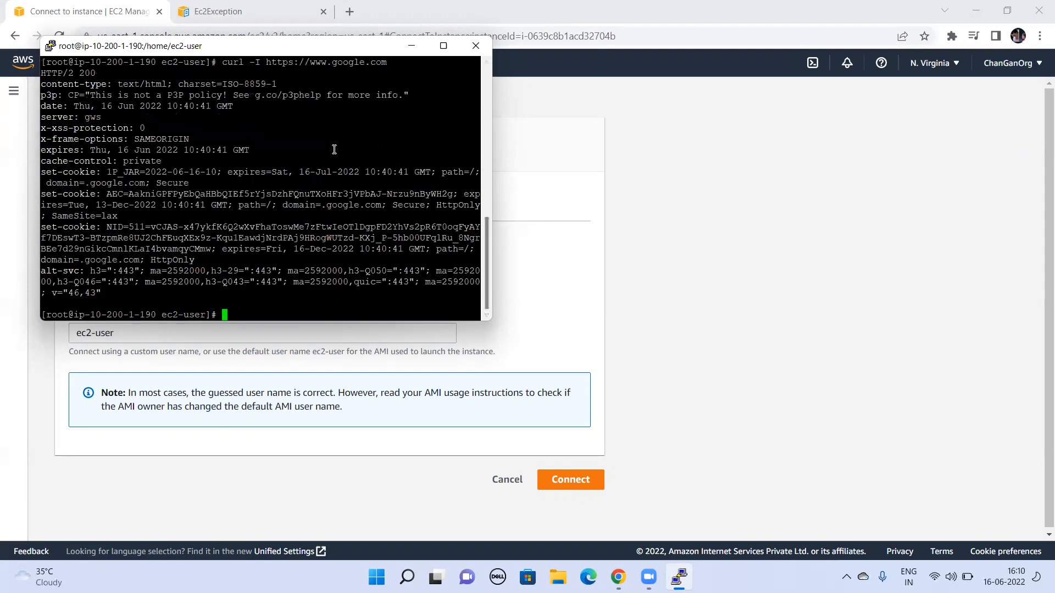
triple_click(54, 75)
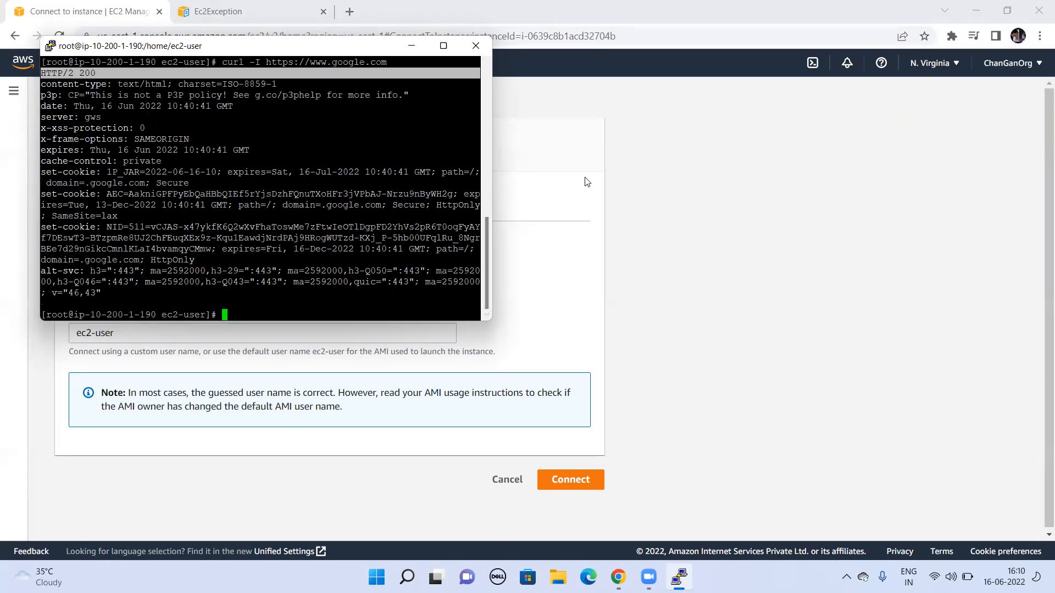
Step: Close the PuTTY session to the instance and confirm the exit
left_click_drag(488, 246, 475, 270)
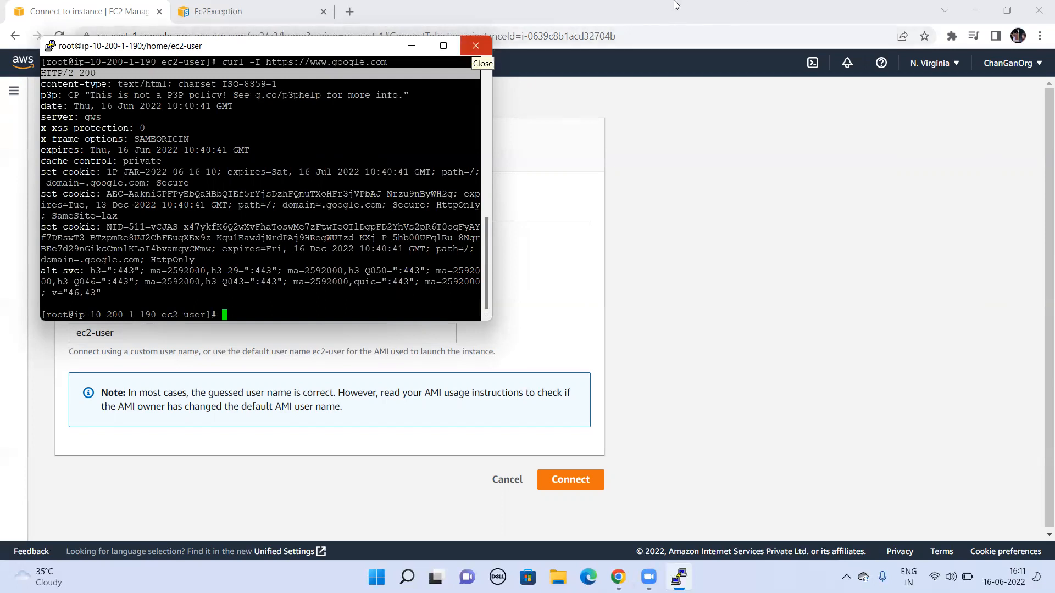
left_click(476, 45)
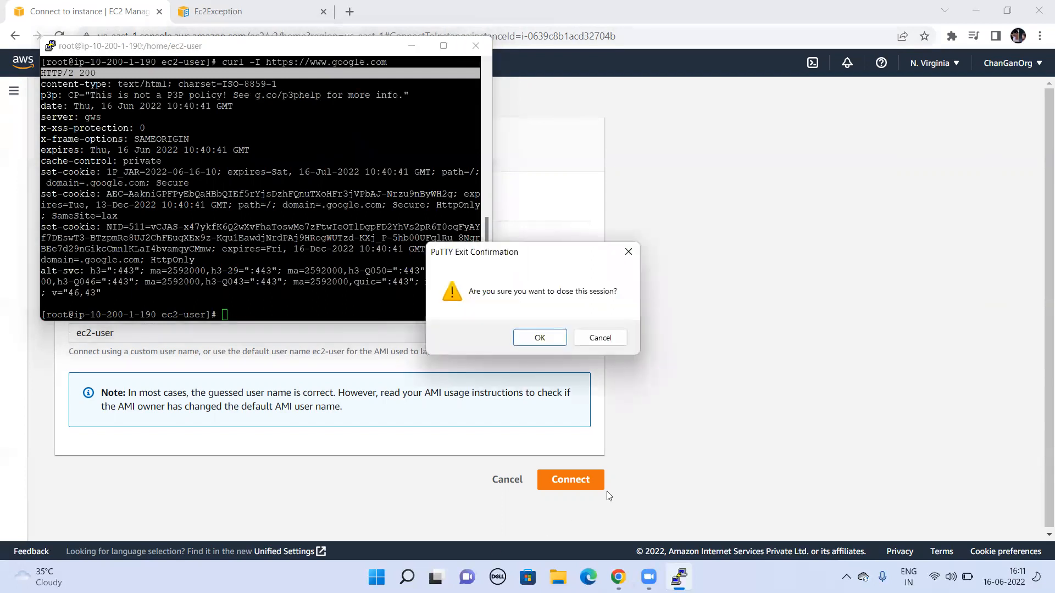
left_click(542, 337)
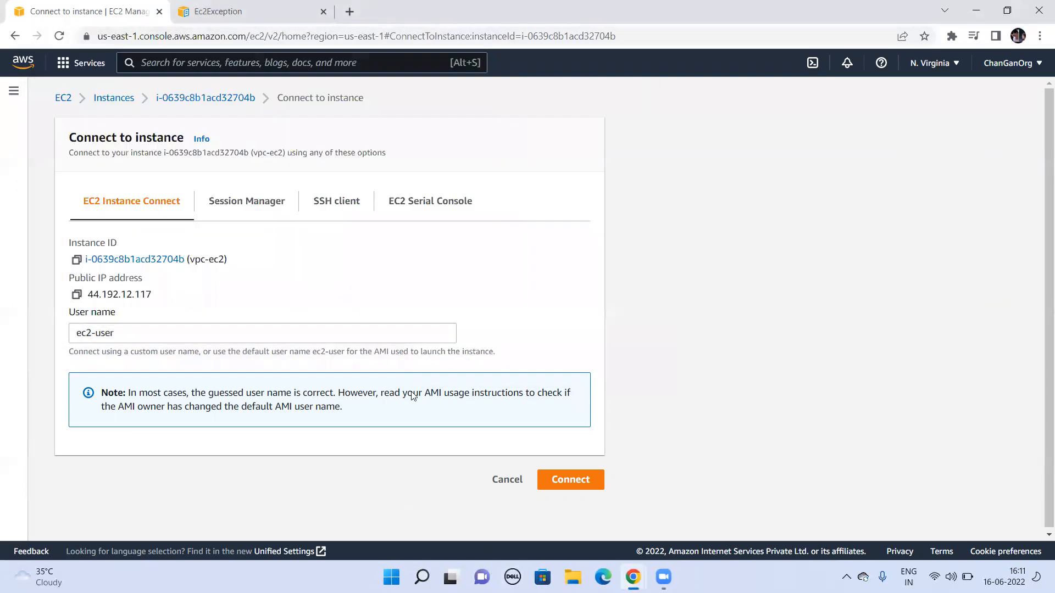
Step: Leave the instance connection page in the AWS console, find the VPC service and open its list of subnets
left_click(64, 99)
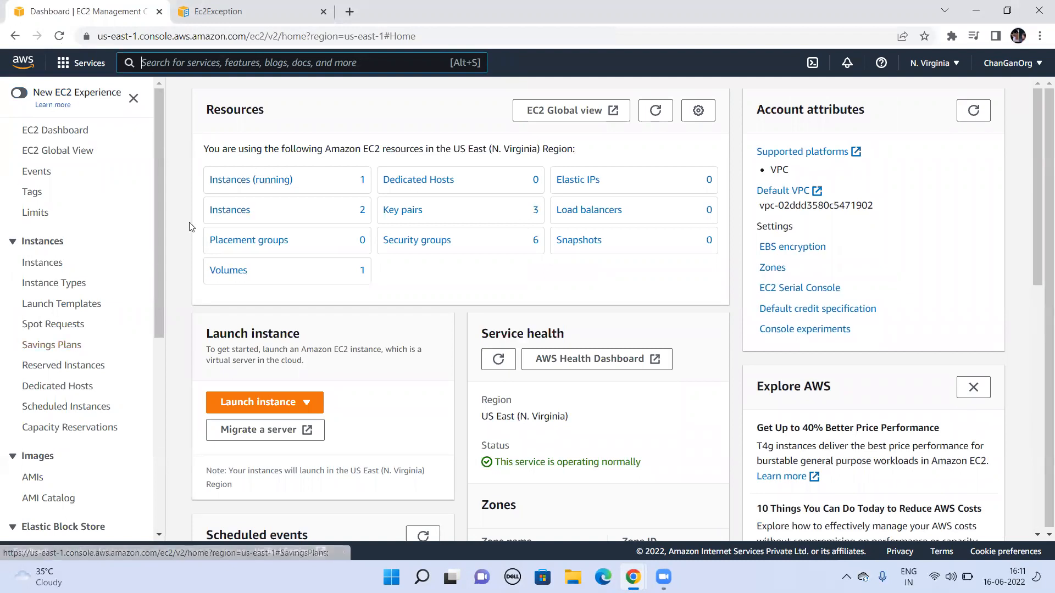
type("VPC")
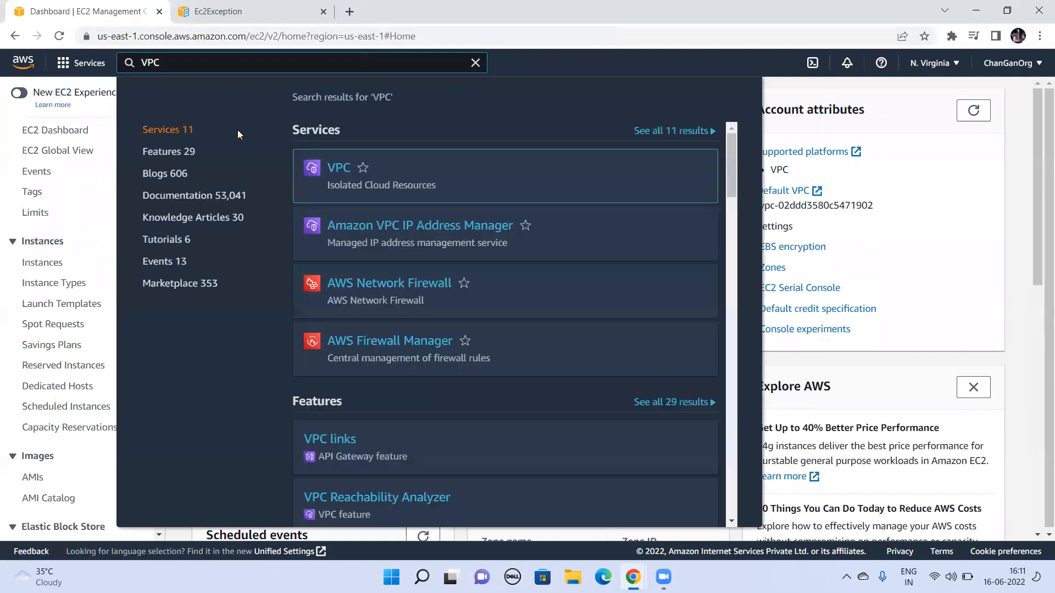
left_click(338, 170)
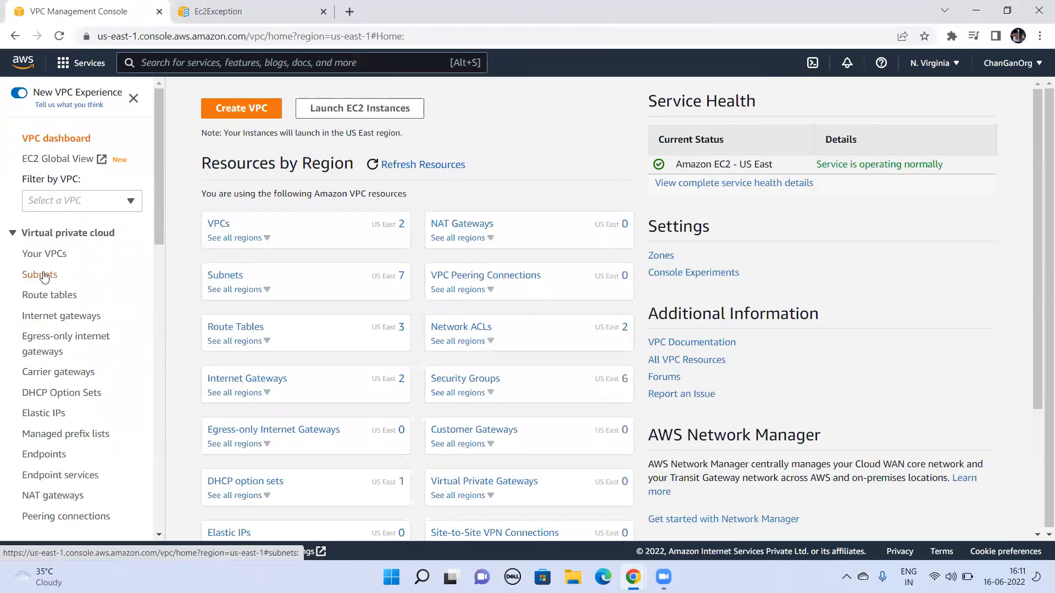
left_click(43, 276)
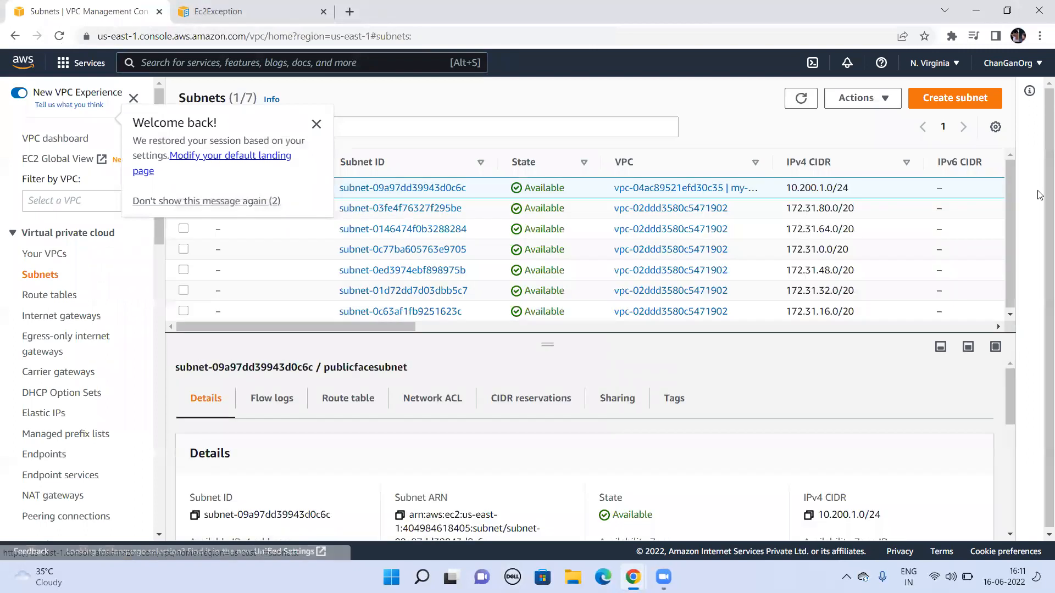
Step: Start creating a new subnet and choose my-demo-vpc as its VPC
left_click(951, 100)
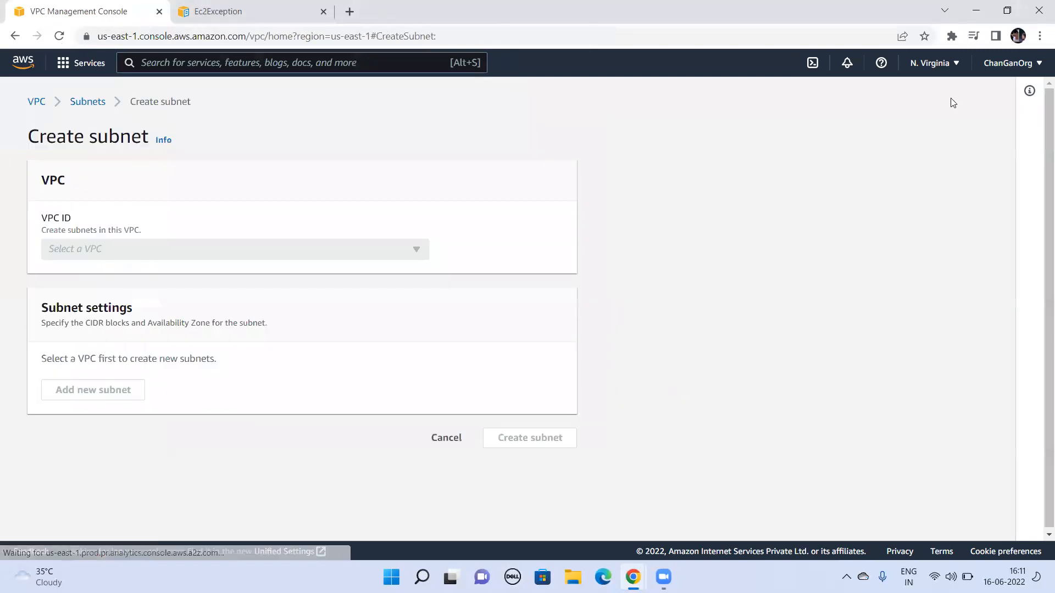
left_click(263, 251)
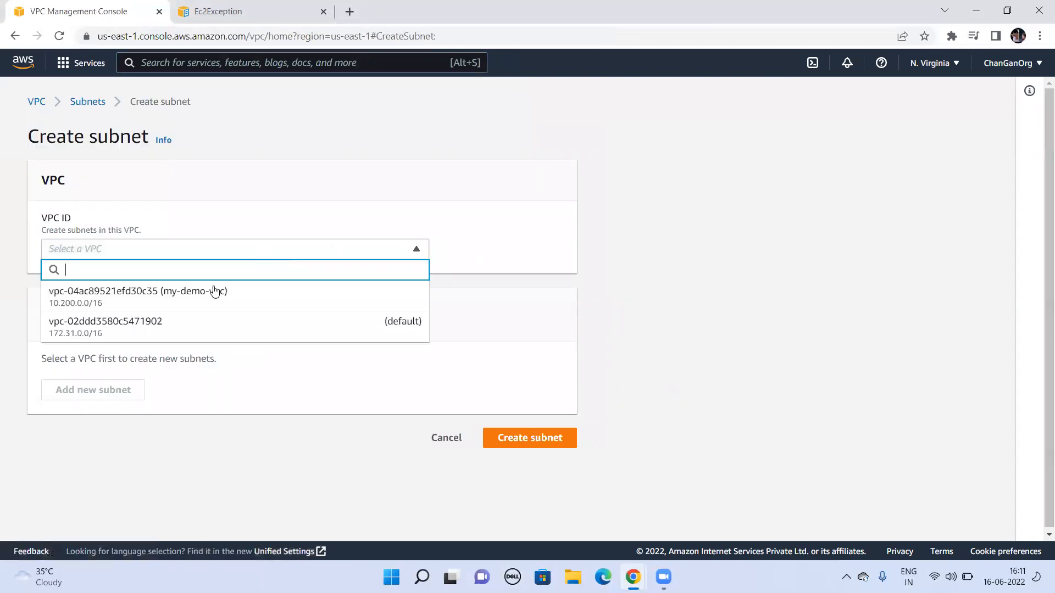
left_click(191, 322)
left_click(209, 252)
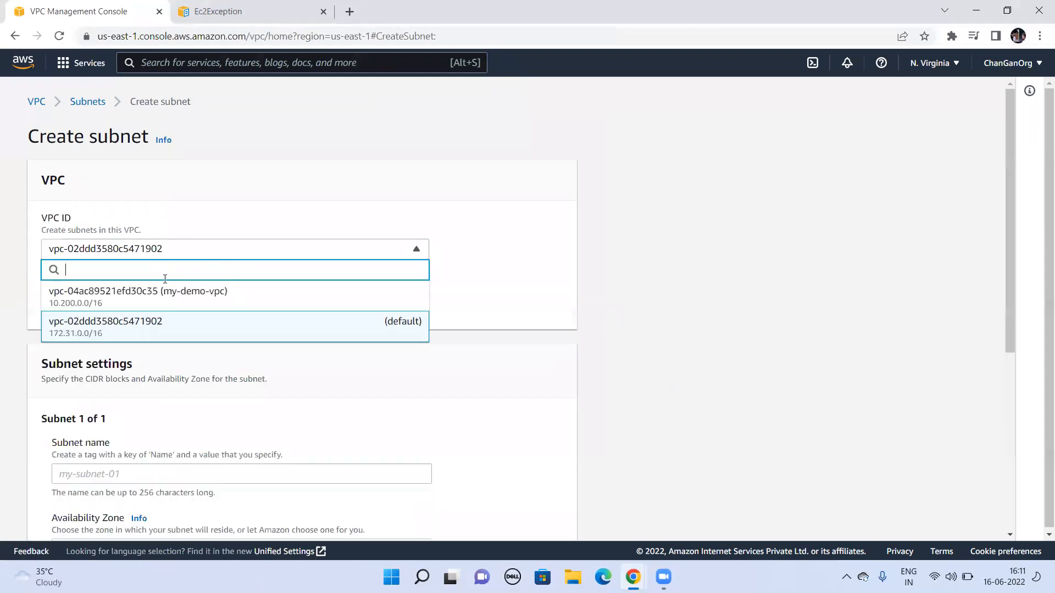
left_click(163, 296)
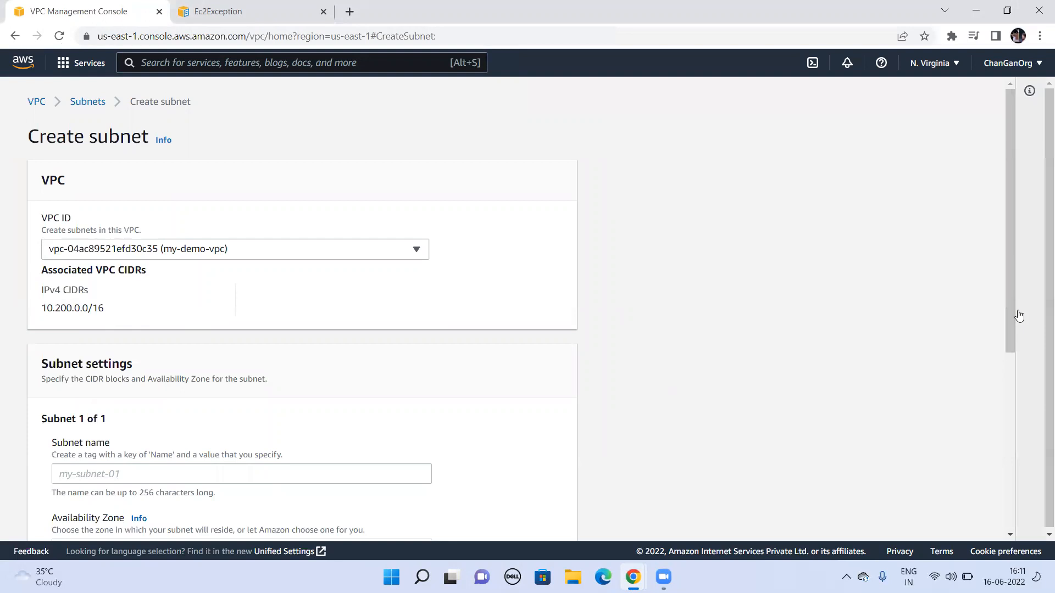
Step: Name the new subnet private-subnet
left_click_drag(1011, 323, 1017, 418)
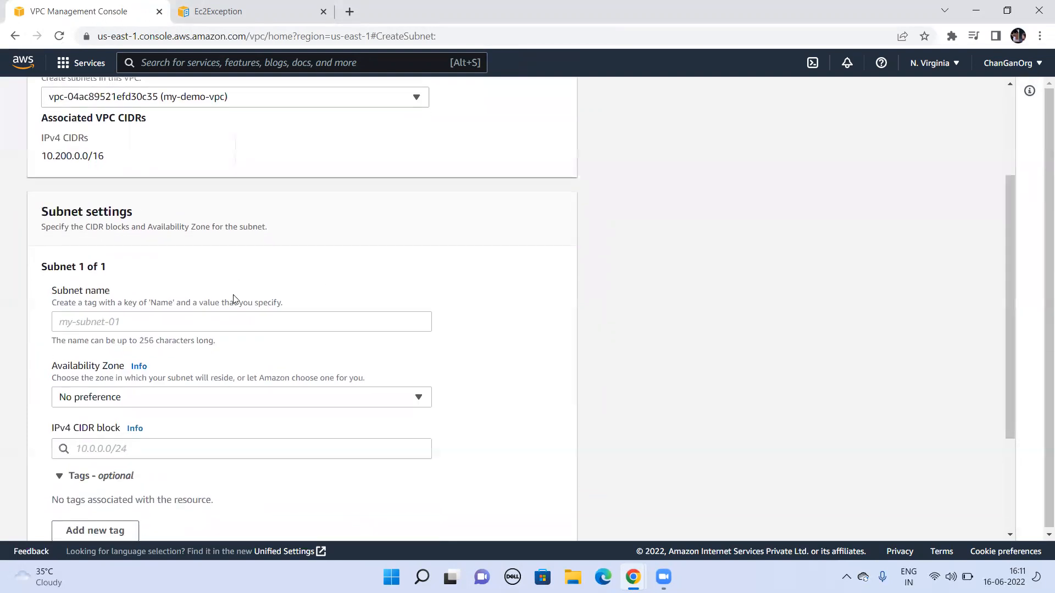
left_click(269, 324)
type("private")
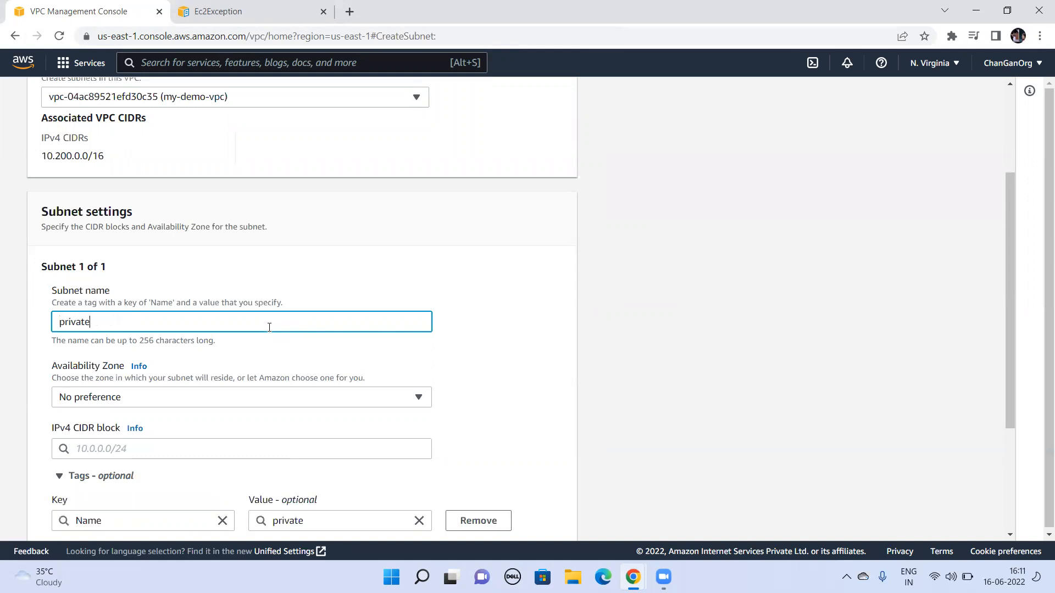
type("-subne")
type("t")
key("Tab")
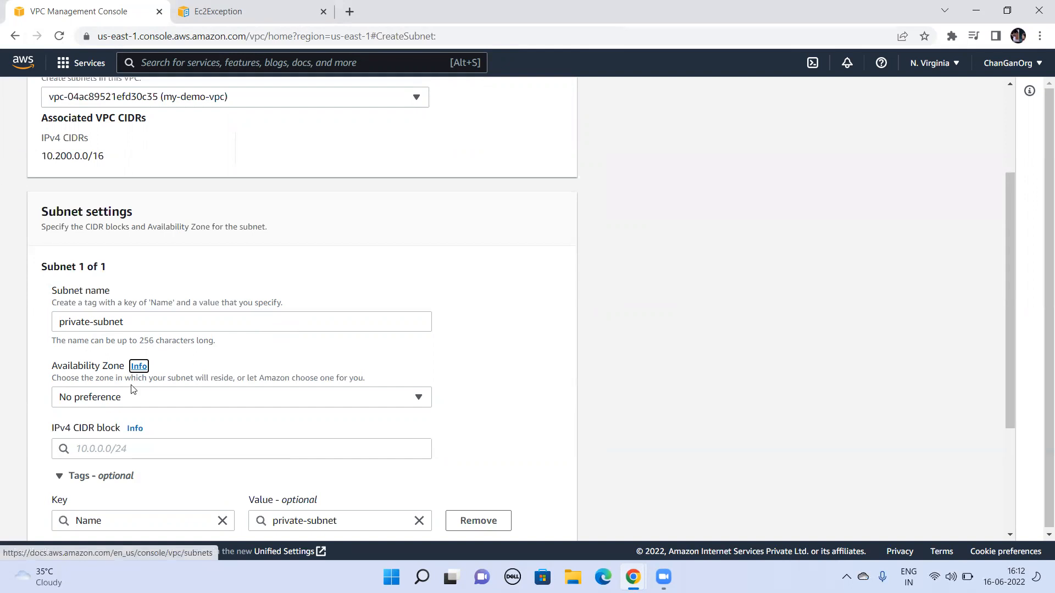
Step: Set the subnet's IPv4 CIDR block to 10.200.2.0/24 and create the subnet
left_click(170, 450)
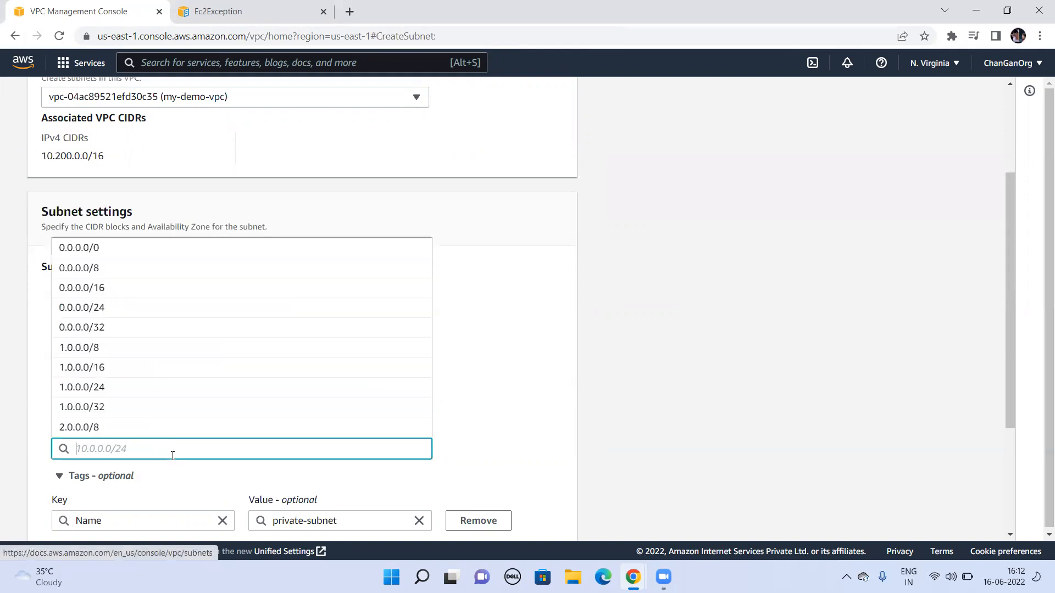
type("10.2")
key("BackSpace")
key("BackSpace")
type("200.")
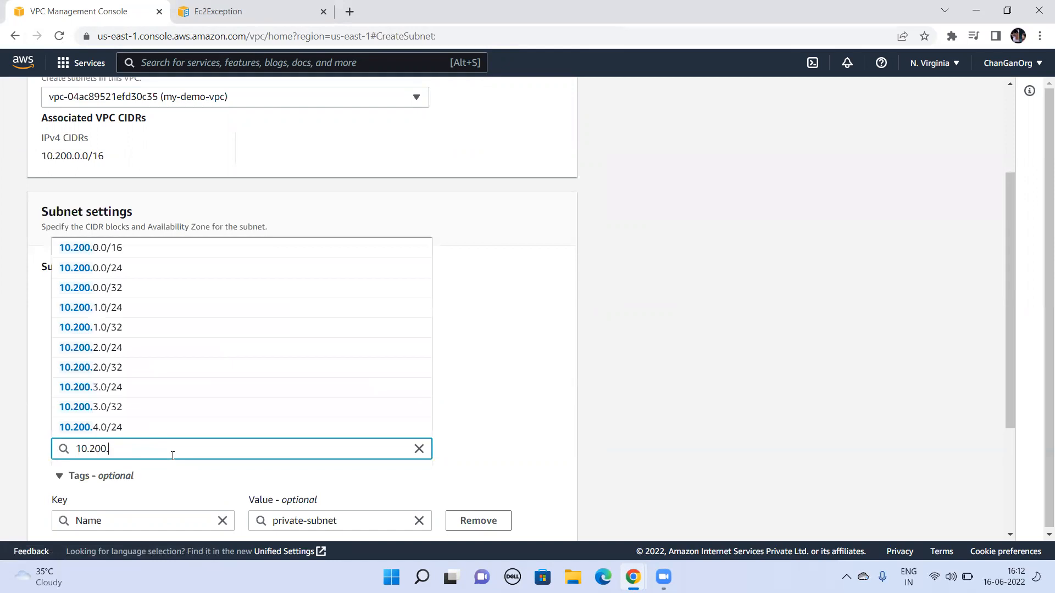
type("2.0/24")
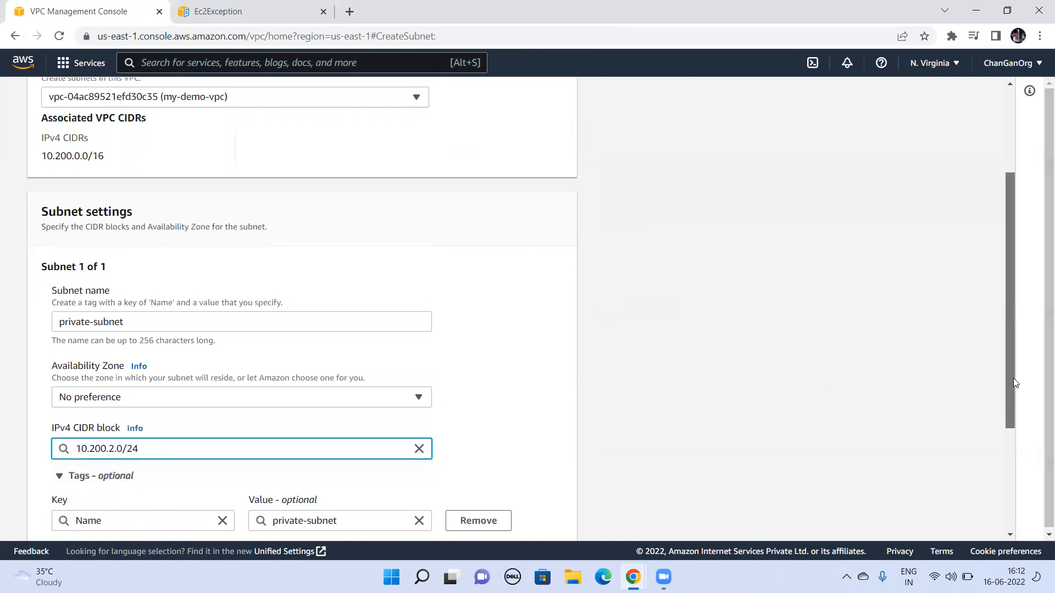
left_click_drag(1013, 378, 1013, 479)
left_click(525, 521)
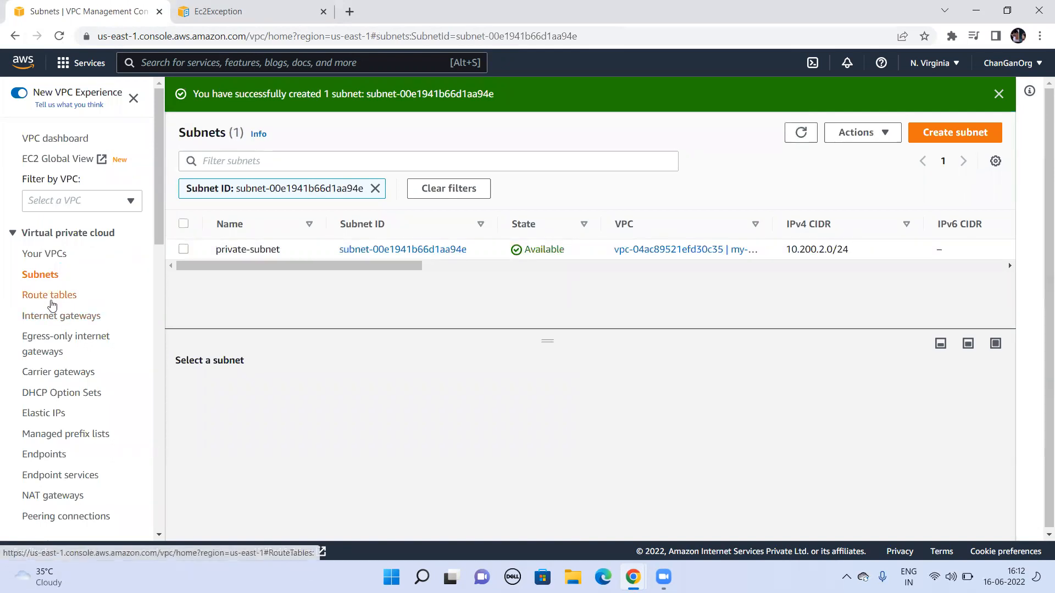
Step: Start a new route table in the VPC console and name it private-route
left_click(50, 295)
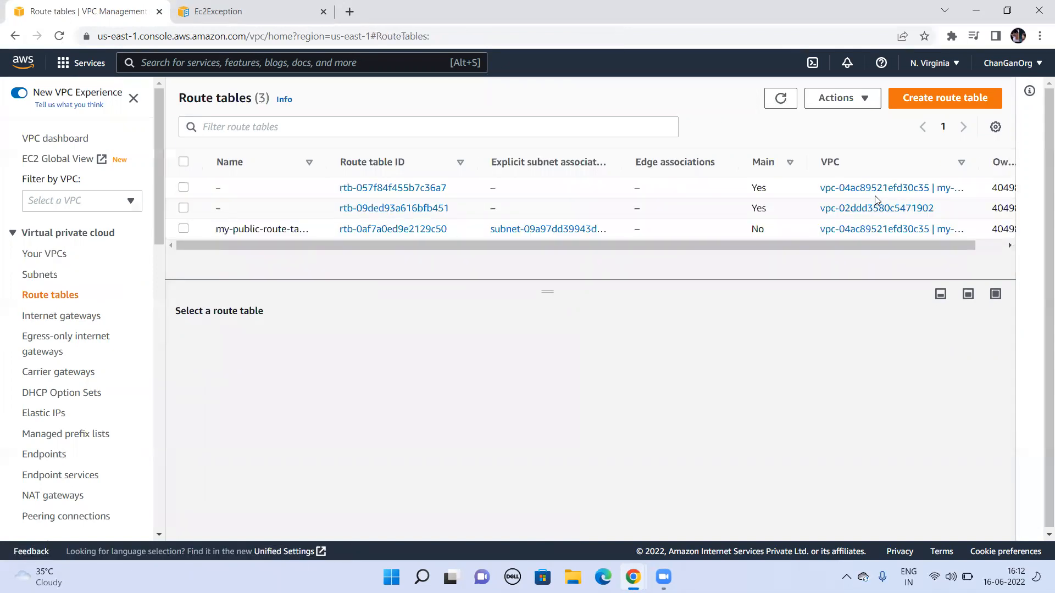
left_click(943, 103)
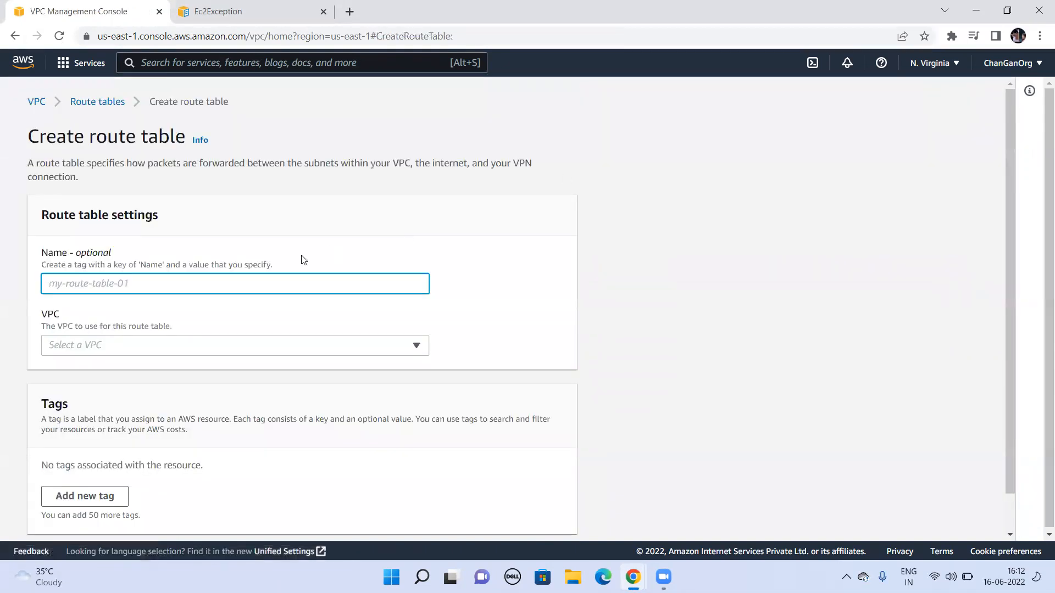
type("priva")
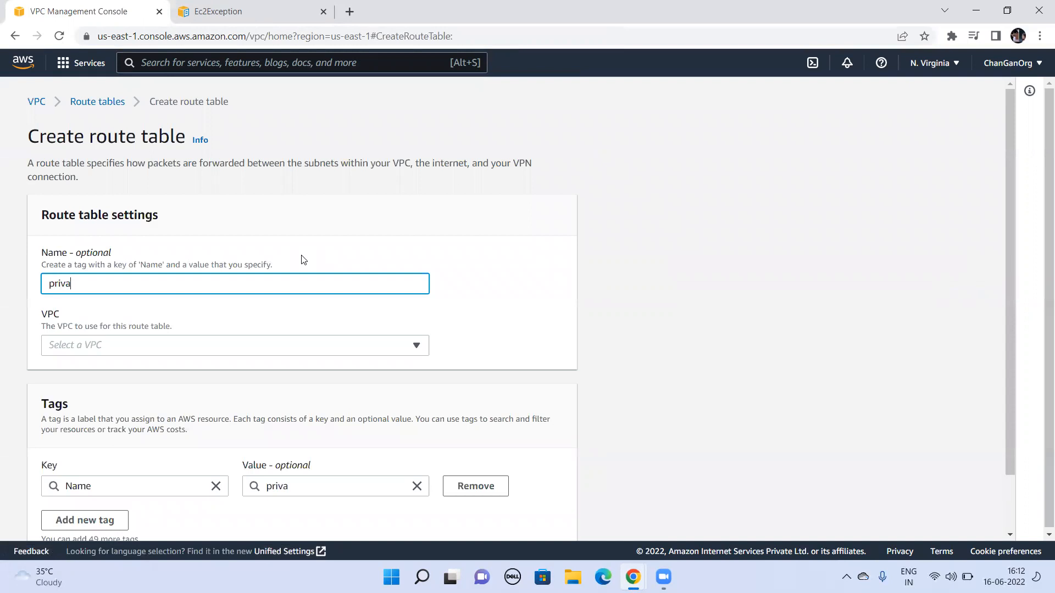
type("te-route")
key("Tab")
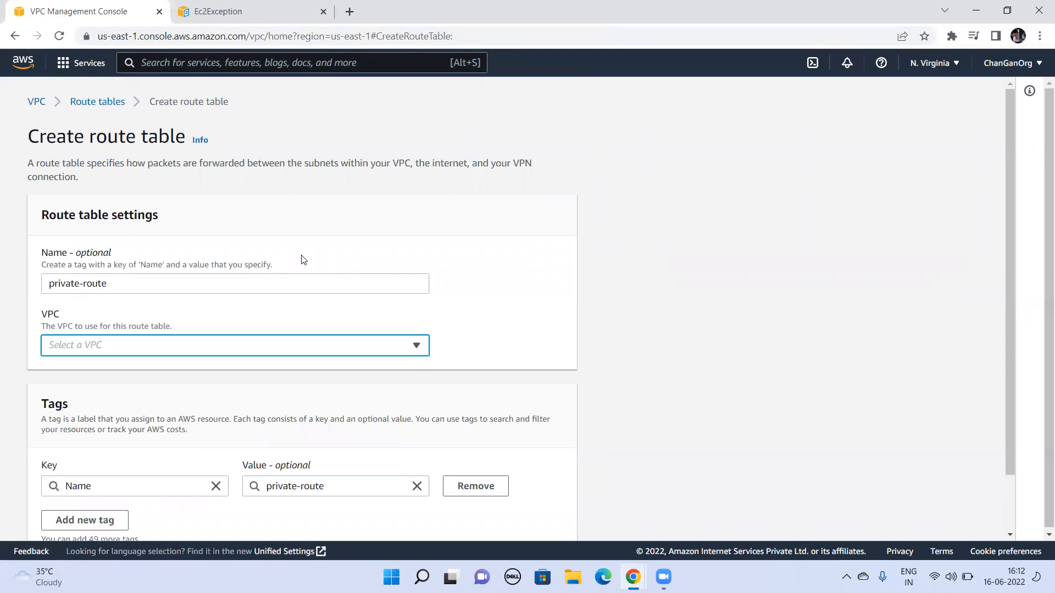
Step: Assign the route table to my-demo-vpc and create it
left_click(272, 342)
type("0")
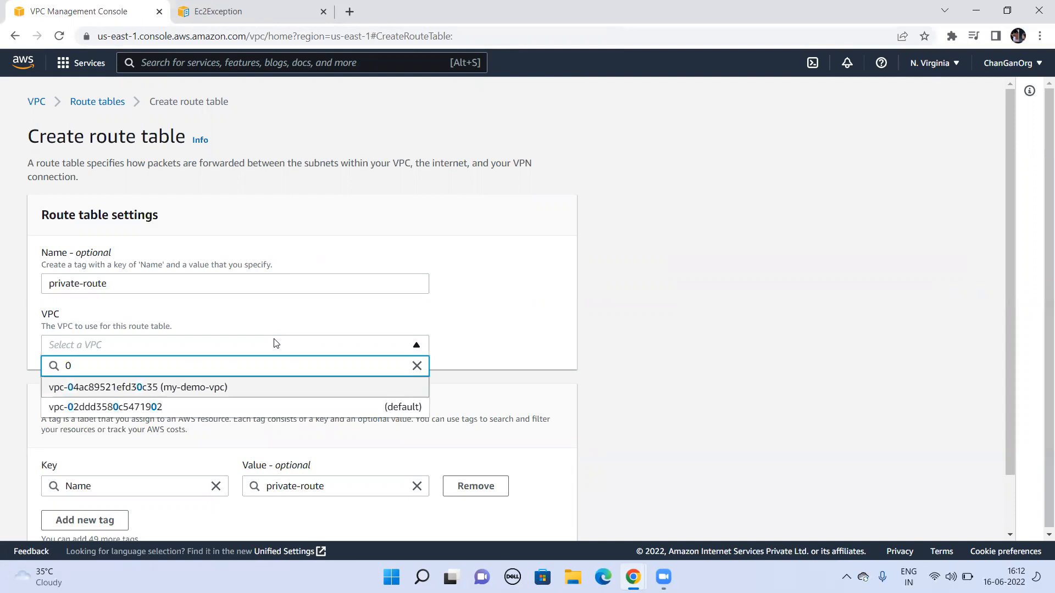
key("Return")
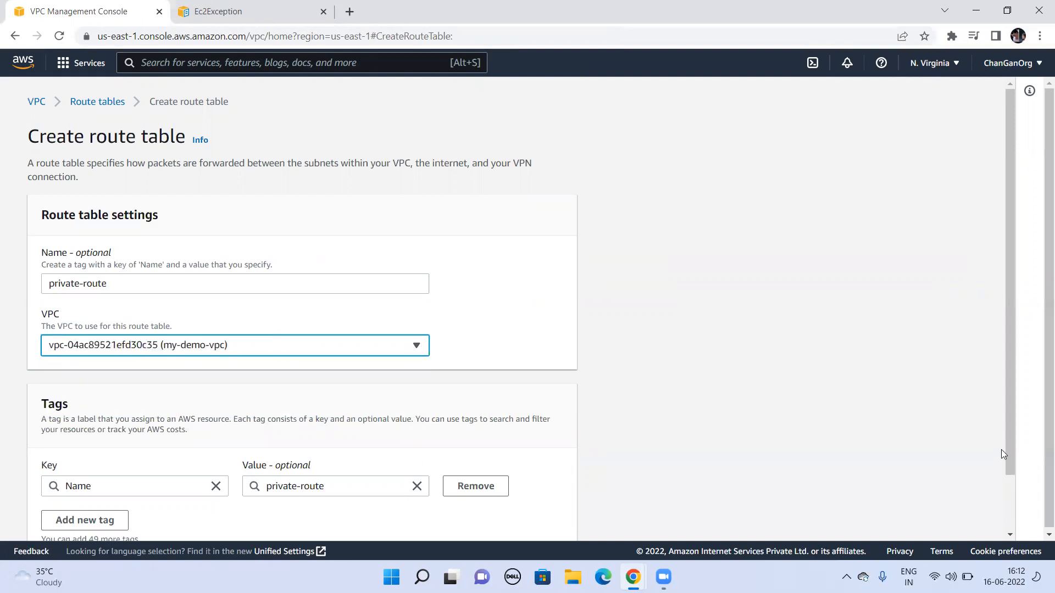
left_click_drag(1005, 447, 1012, 550)
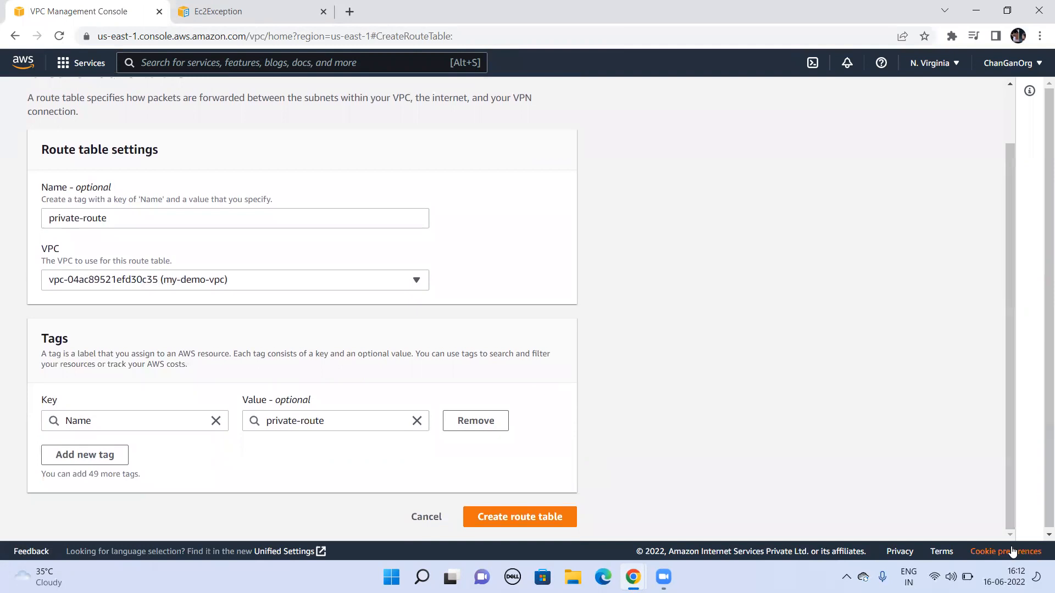
left_click(518, 513)
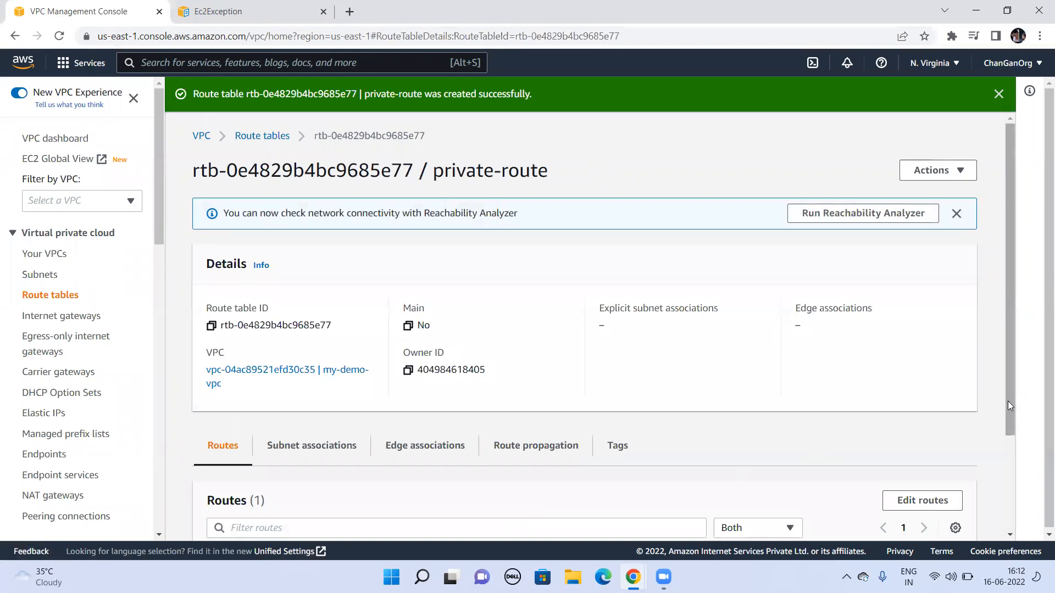
Step: Associate private-subnet with the private-route route table and save the association
left_click_drag(1008, 401, 1008, 495)
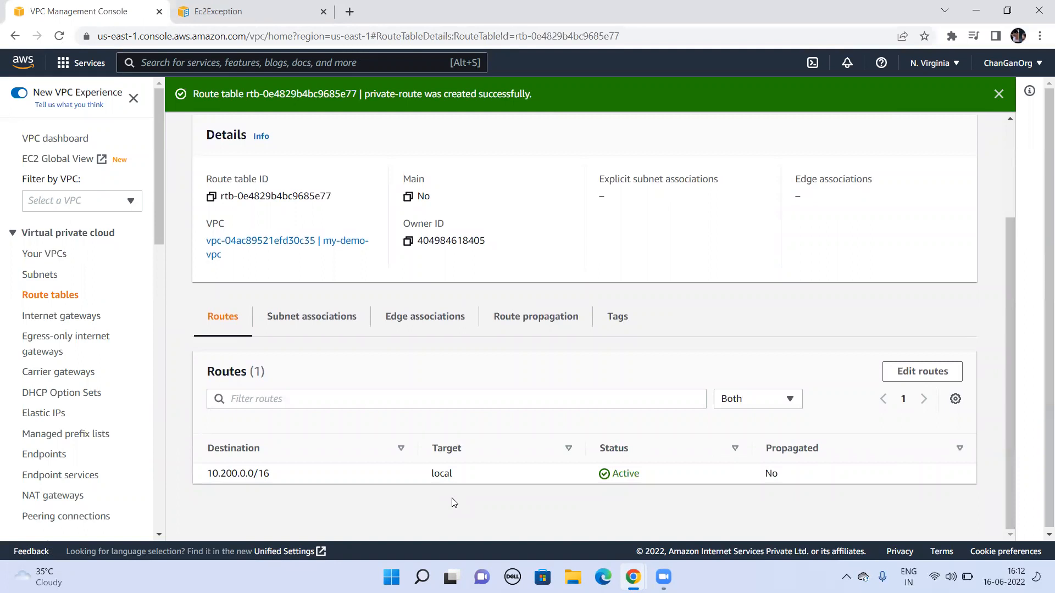
left_click(298, 322)
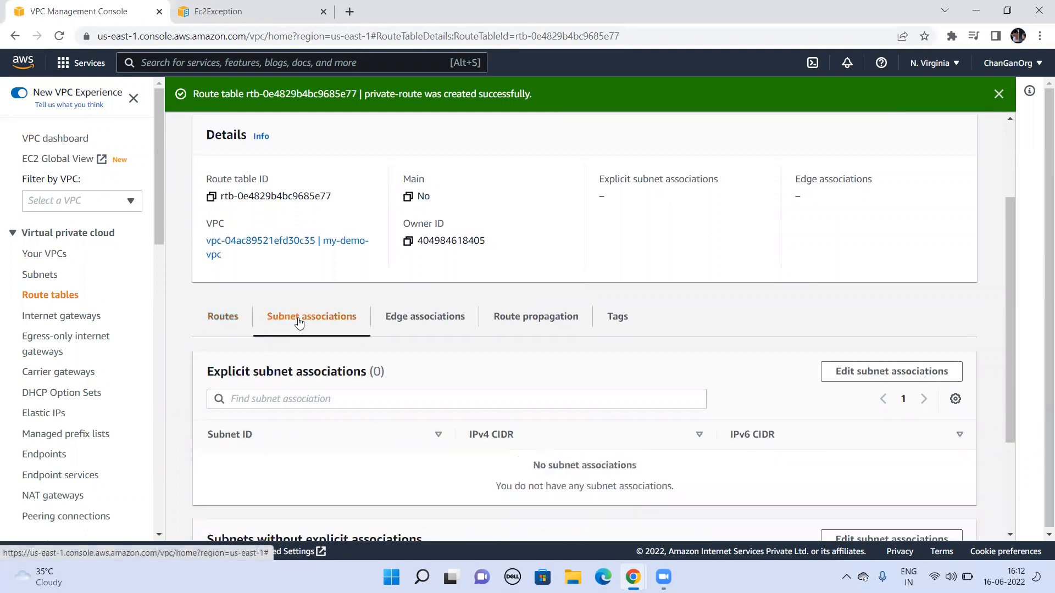
left_click(905, 379)
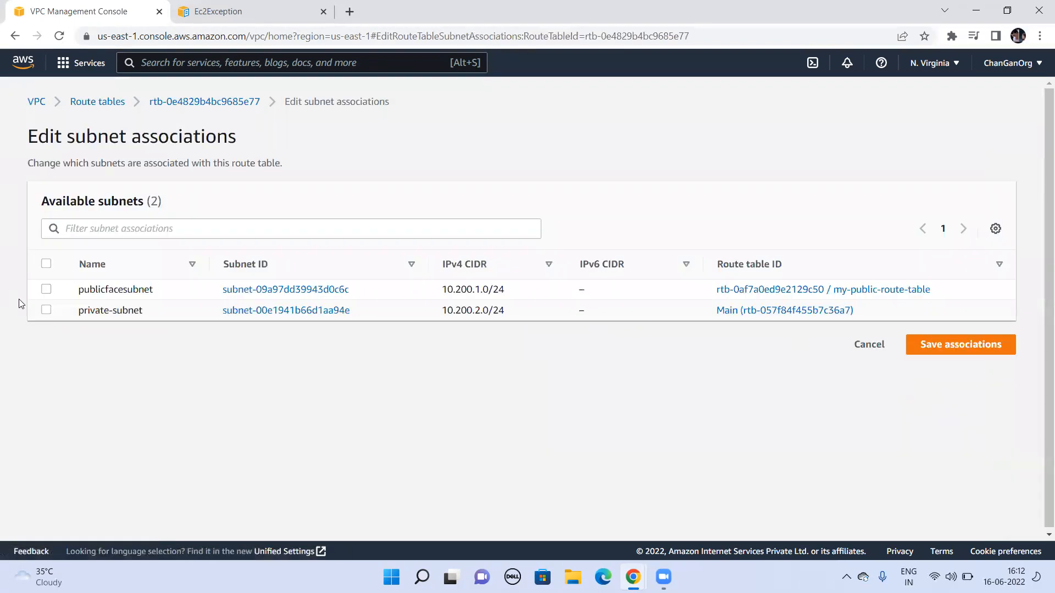
left_click(46, 310)
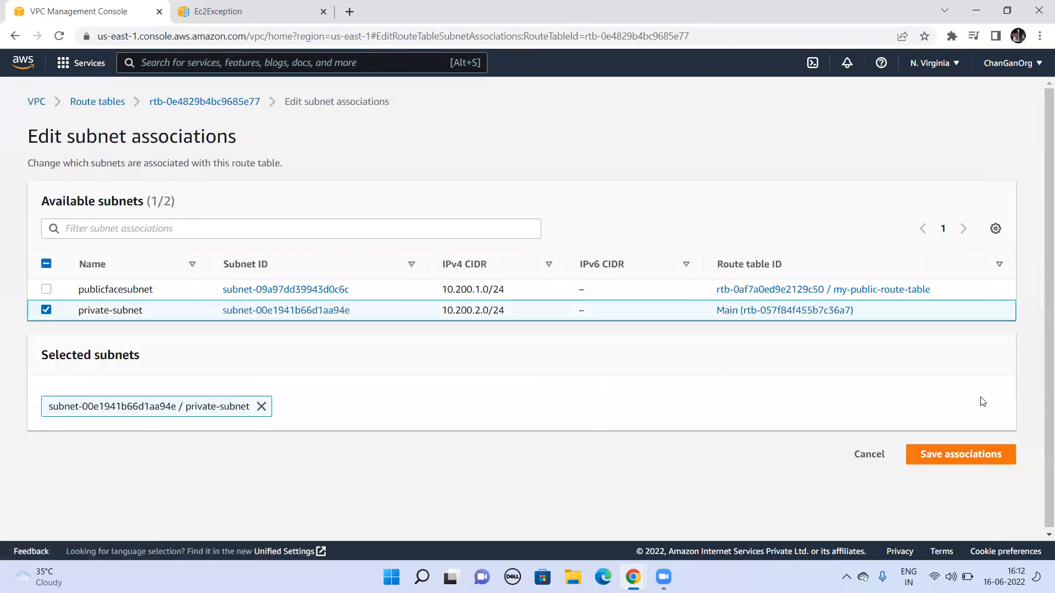
left_click(983, 461)
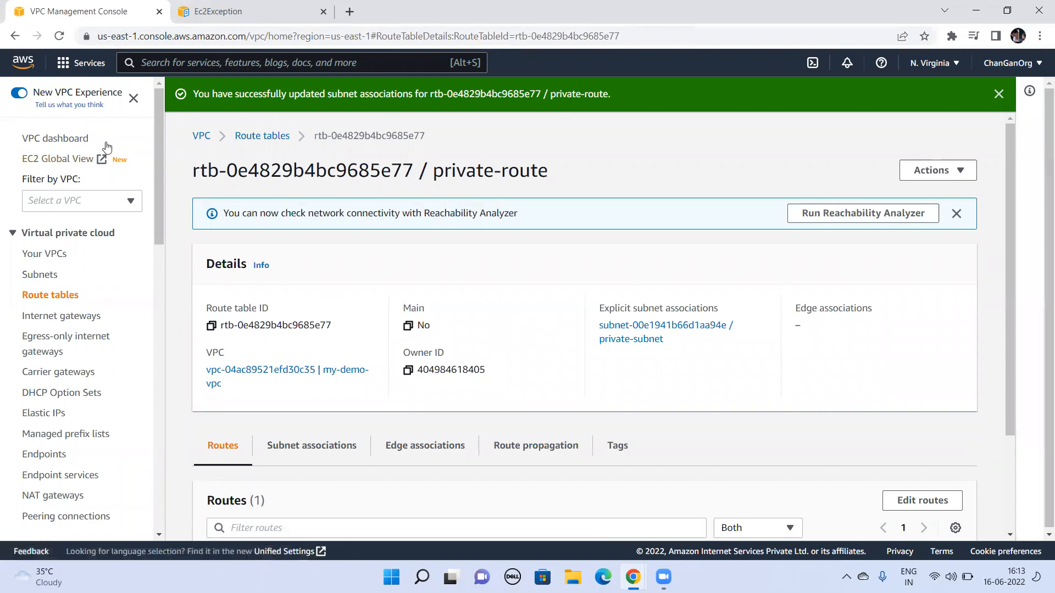
Step: Switch to the EC2 service and start a new instance launch named private-ec2
type("E")
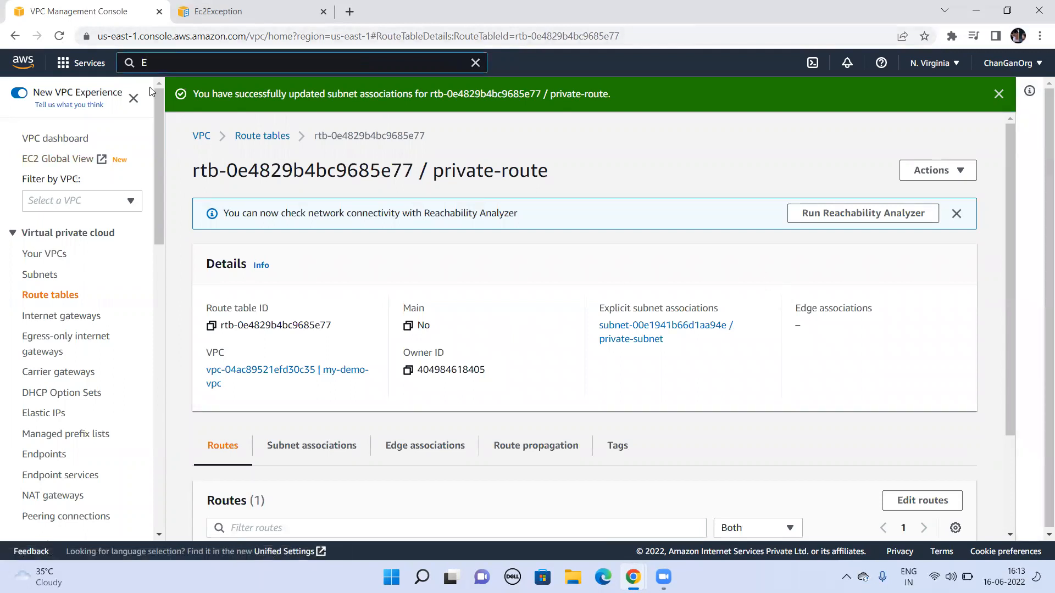
type("C2")
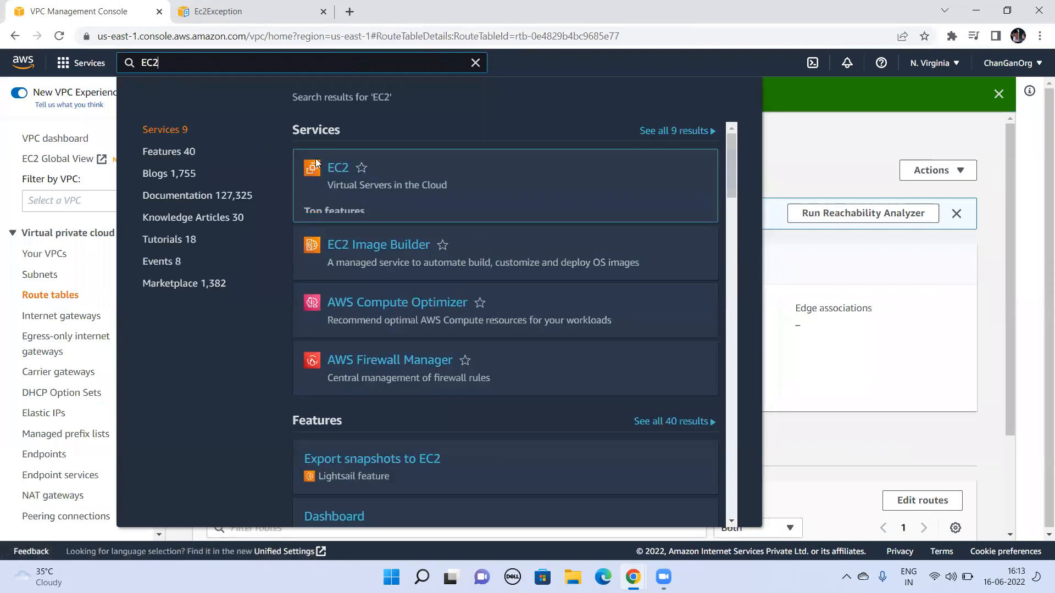
left_click(339, 170)
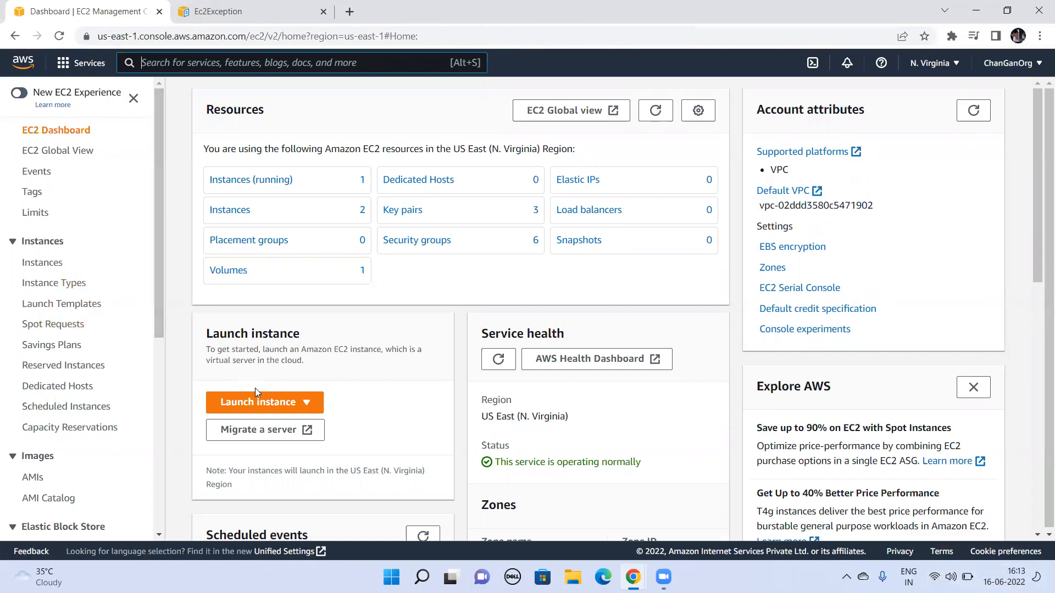
left_click(259, 403)
left_click(262, 430)
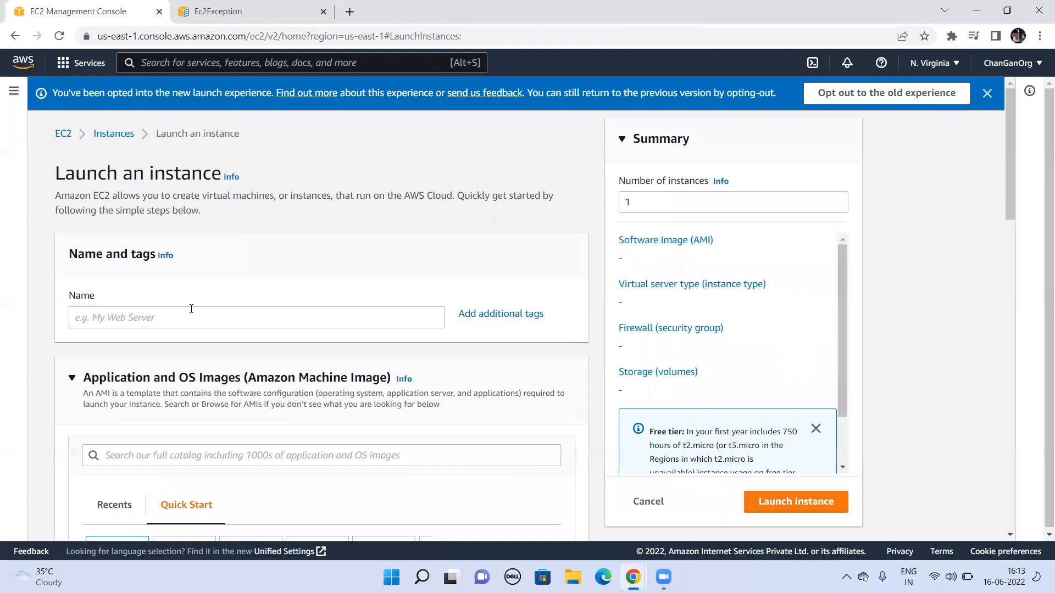
left_click(191, 309)
type("private")
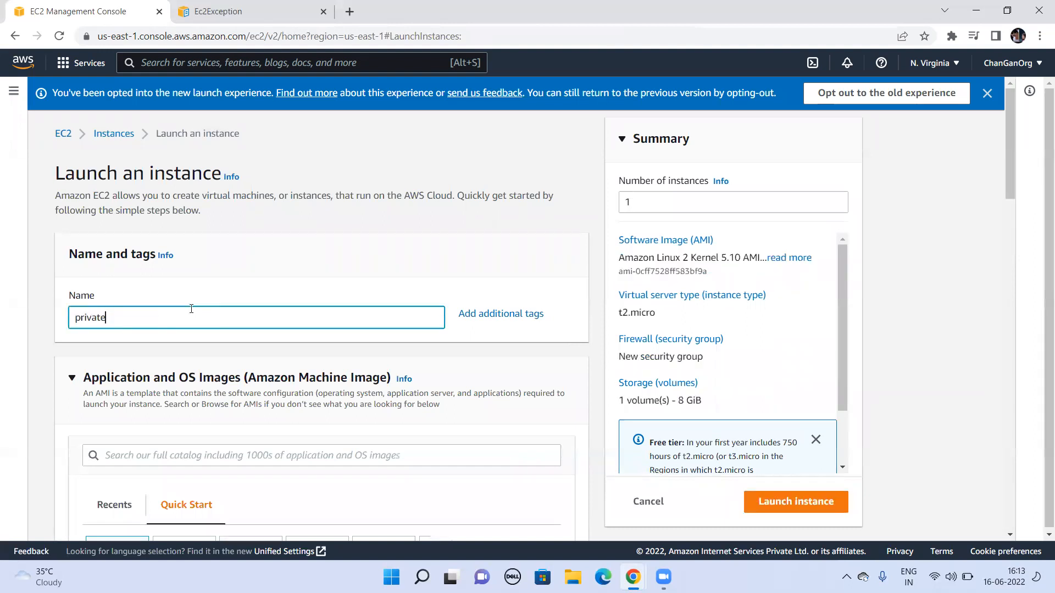
type("-ec2")
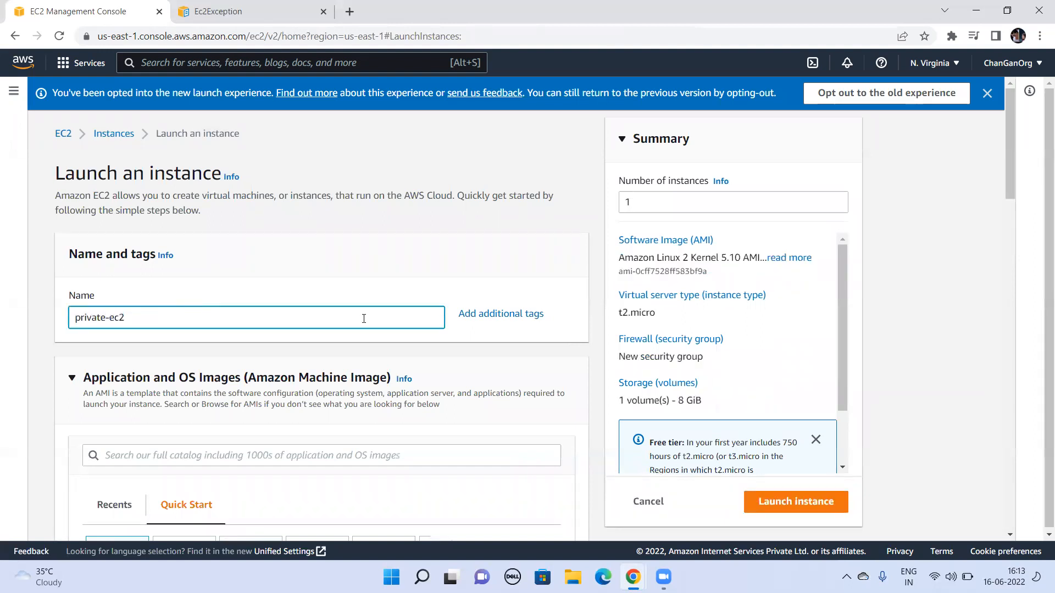
Step: Choose the existing vpcpublickey key pair for the new instance's login
left_click_drag(843, 333, 845, 403)
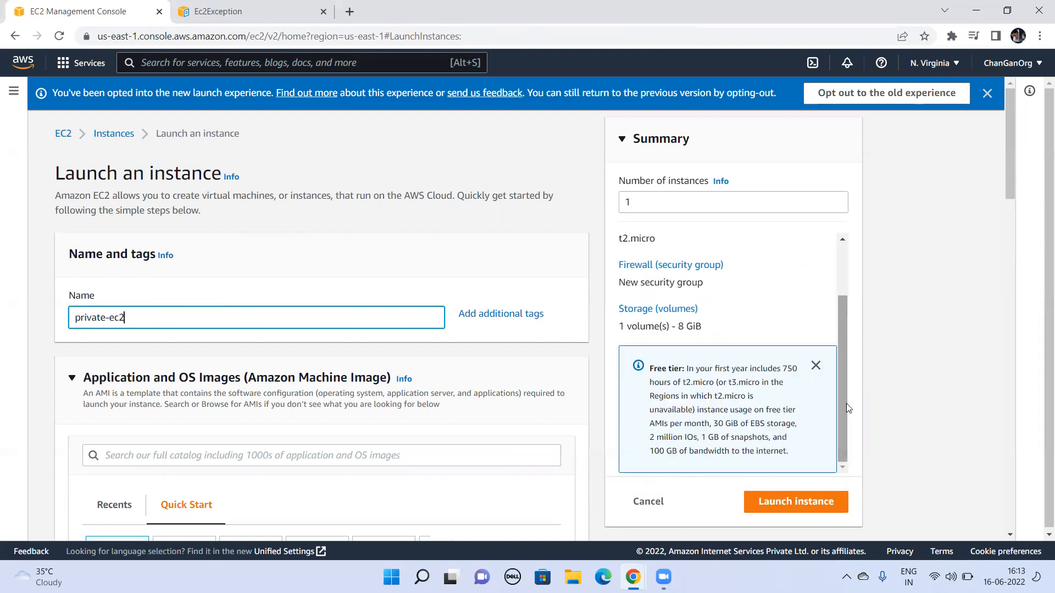
left_click_drag(1044, 312, 1038, 369)
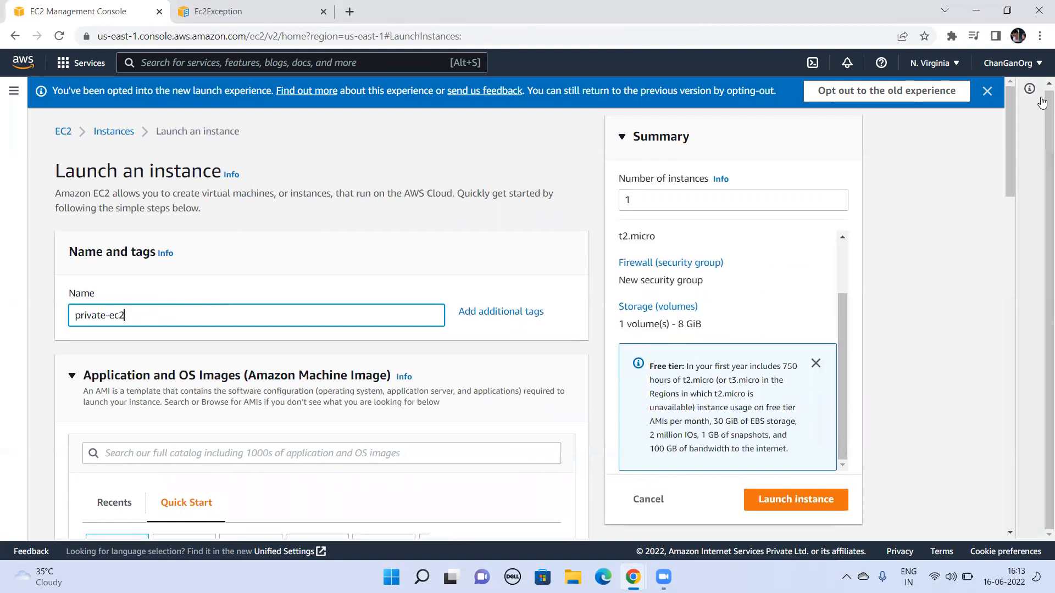
left_click_drag(1008, 115, 1041, 356)
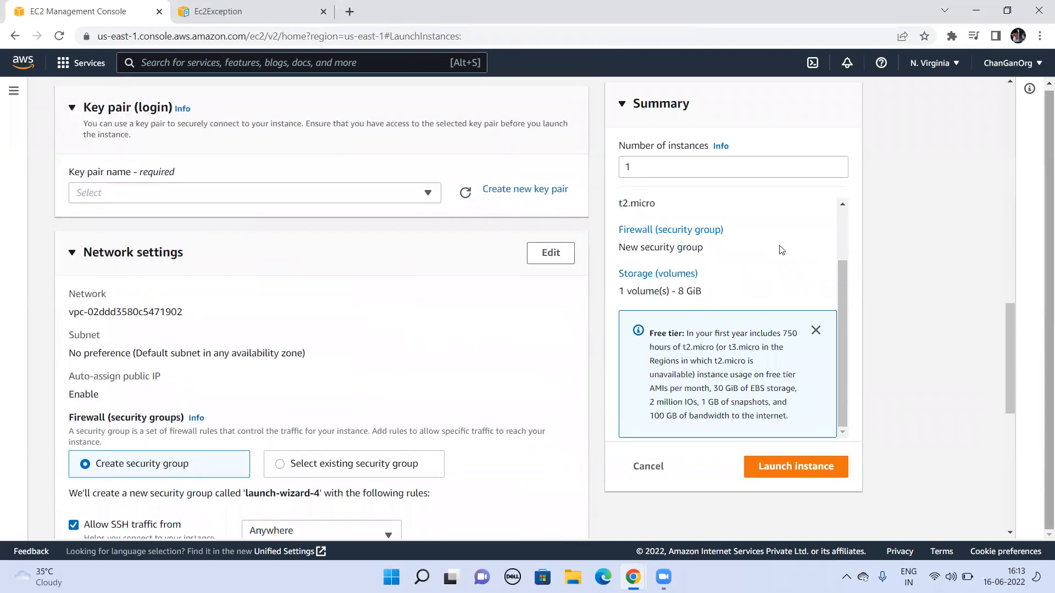
left_click(409, 192)
left_click(141, 320)
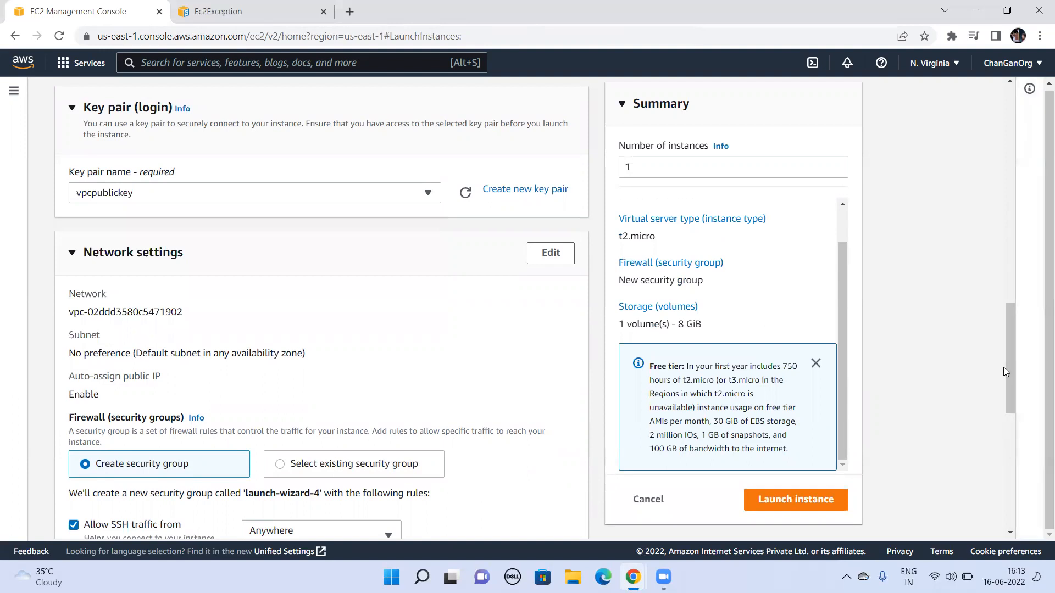
Step: Launch the instance with the preset network, firewall and storage settings, and open the list of all instances
left_click_drag(1008, 387, 1007, 503)
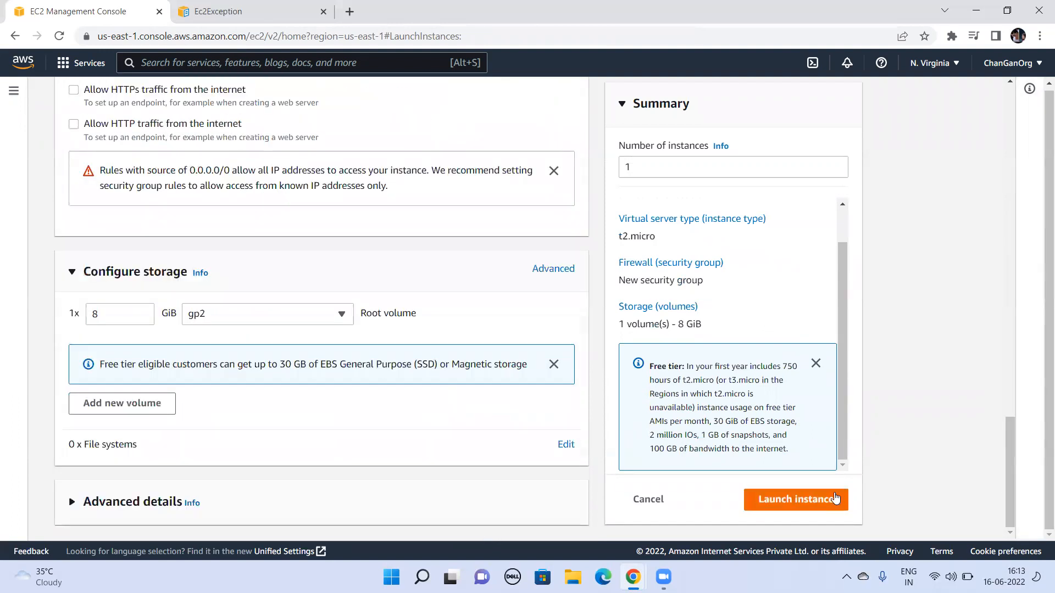
mouse_move(1007, 496)
left_mouse_down()
mouse_move(991, 390)
mouse_move(1001, 503)
left_mouse_up()
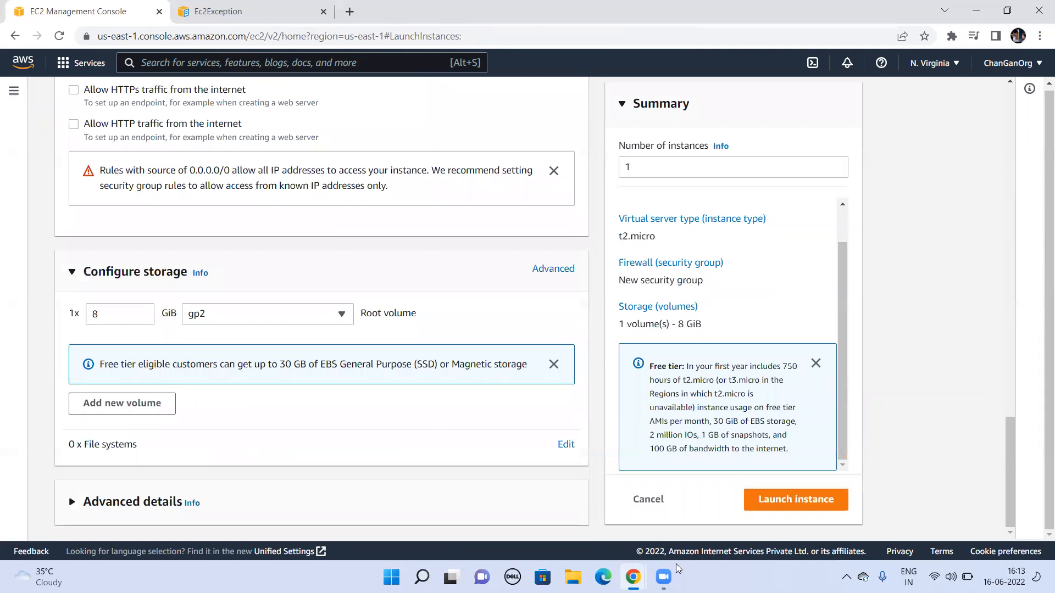
left_click(805, 501)
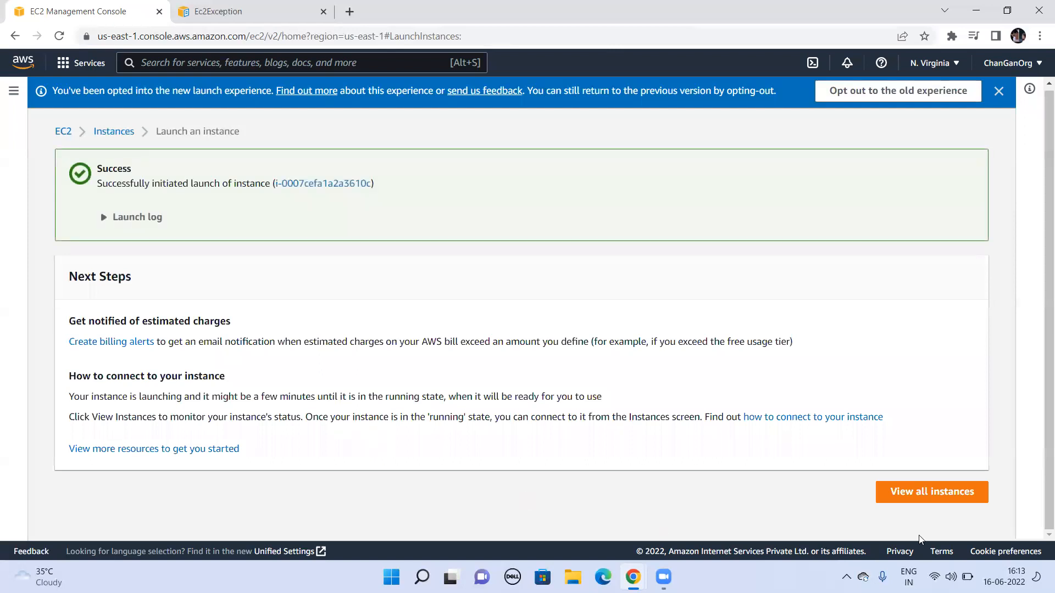
left_click(936, 492)
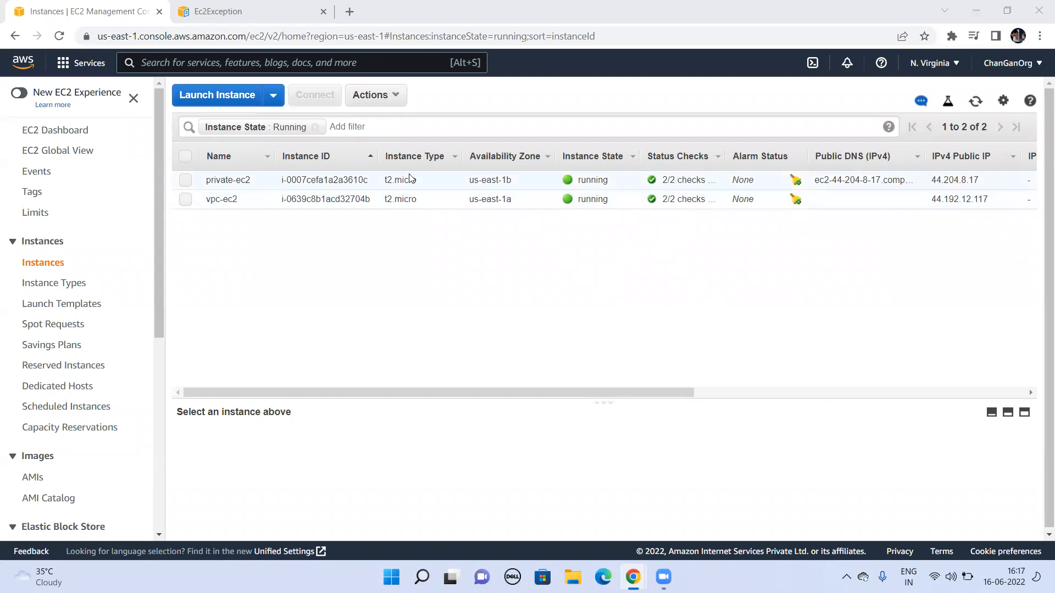
Step: Select the private-ec2 instance in the instances list and launch PuTTY
double_click(701, 183)
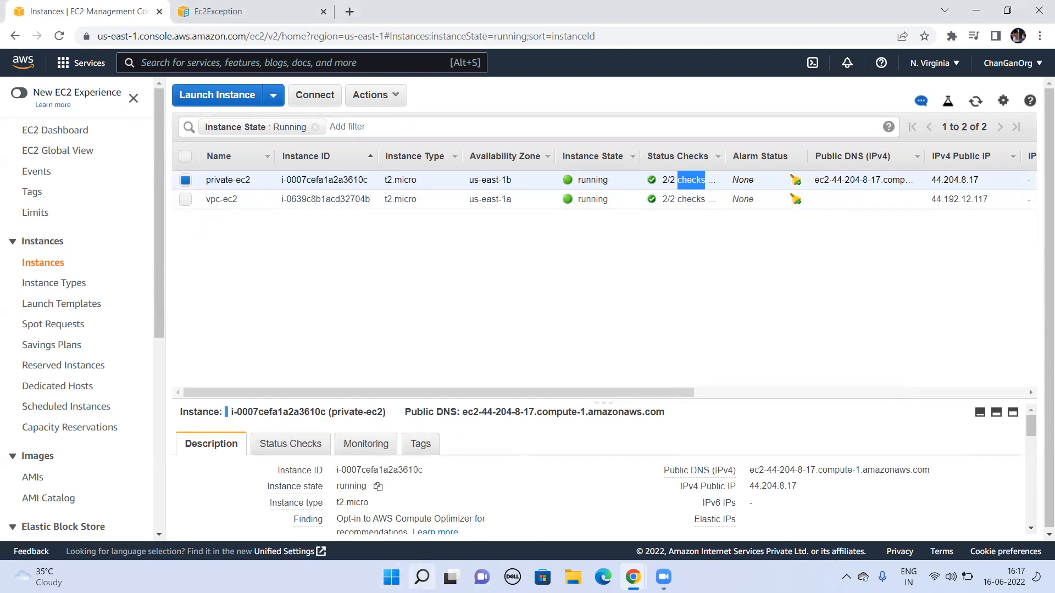
left_click(421, 577)
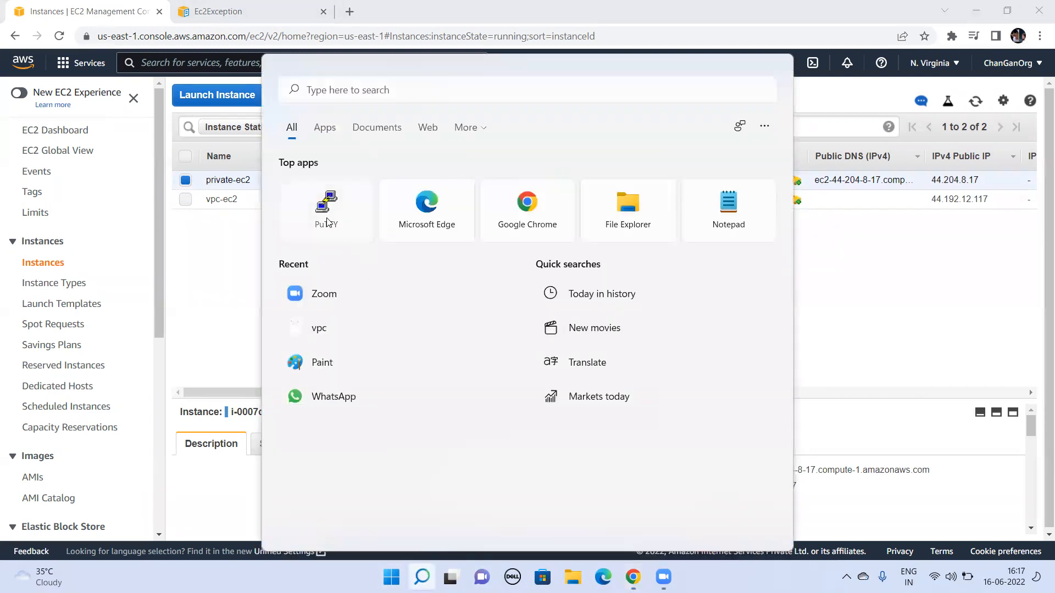
left_click(324, 225)
left_click(279, 219)
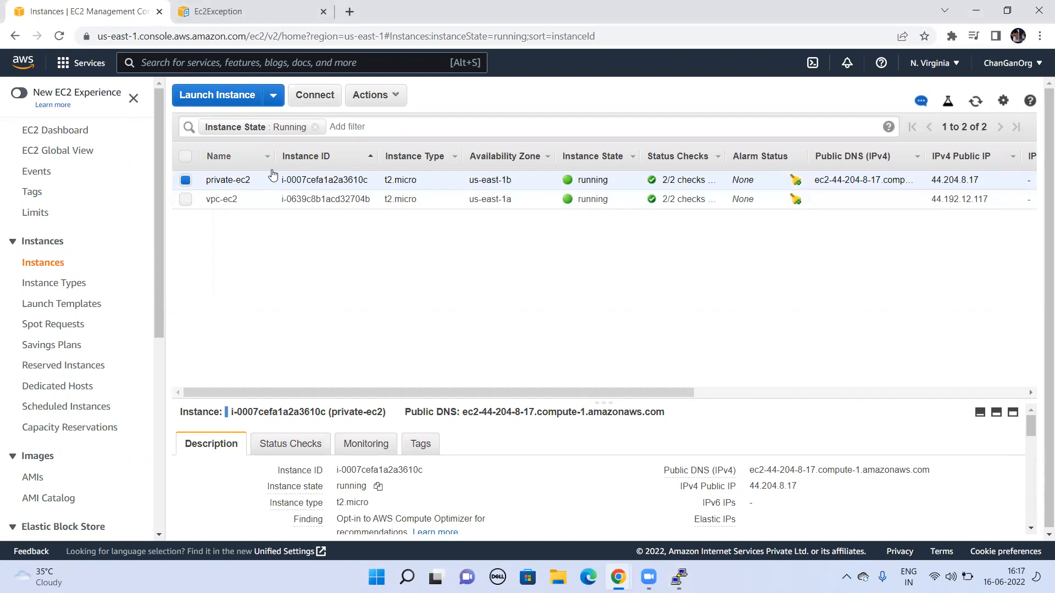
Step: Enlarge the details of private-ec2 in the EC2 console and copy its IPv4 public IP address
double_click(308, 180)
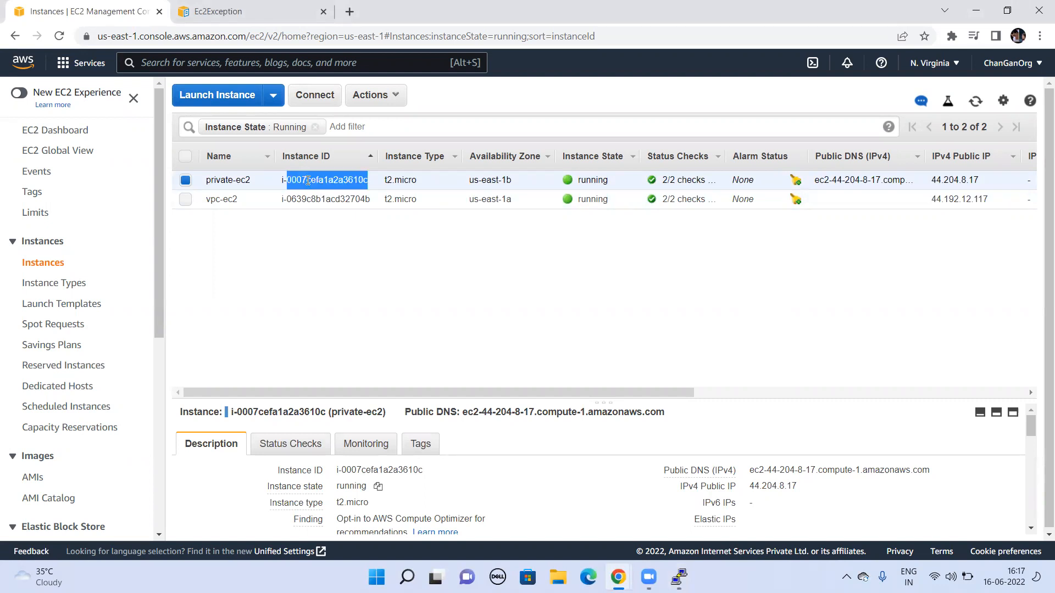
left_click_drag(649, 386, 661, 280)
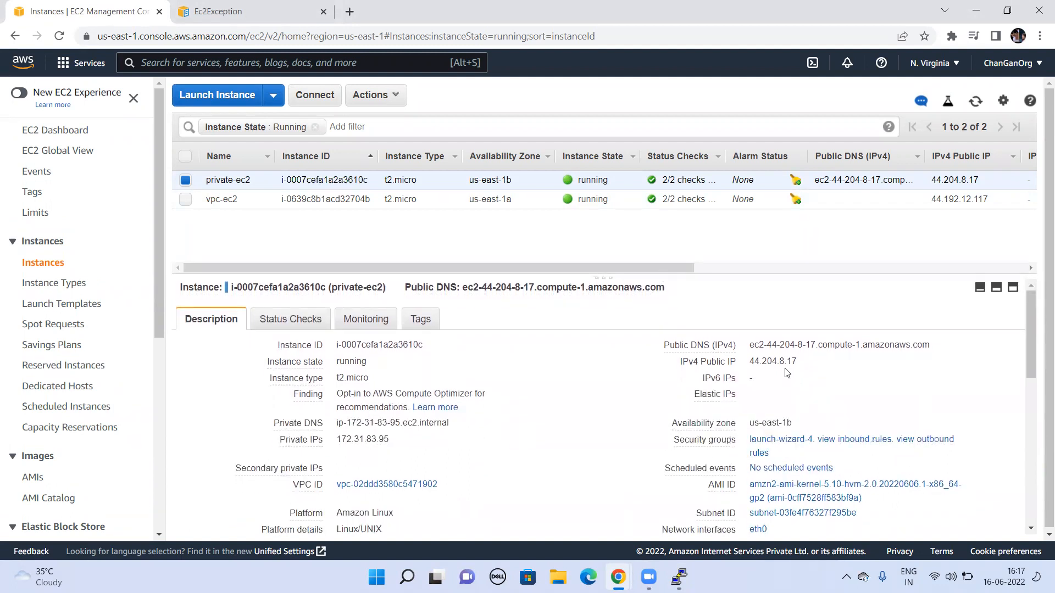
double_click(767, 363)
left_click(808, 362)
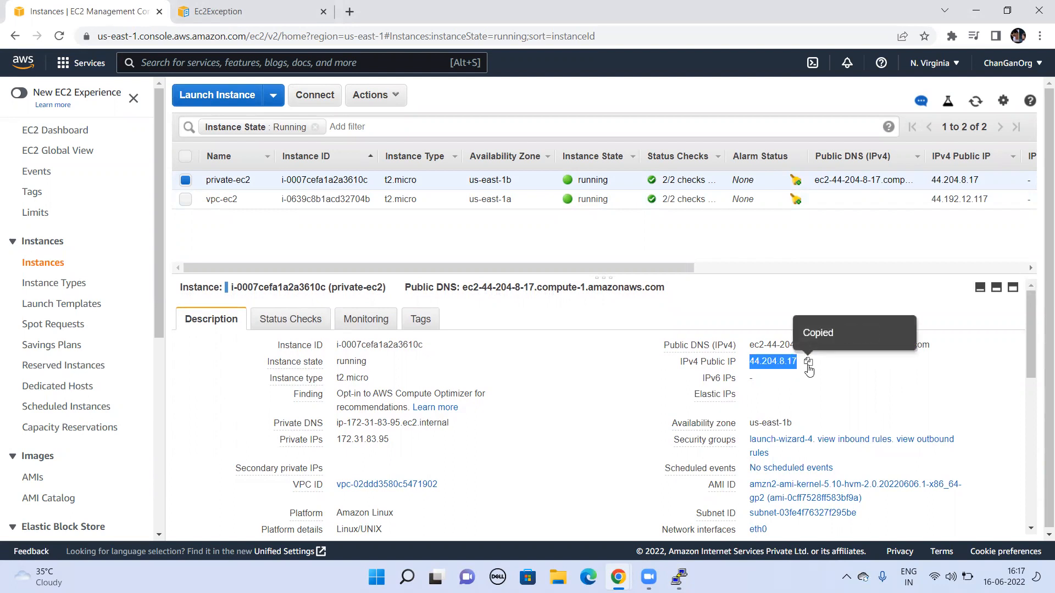
Step: In PuTTY, load the saved EC2 session, set its host name to 44.204.8.17 and save the session
key("alt+Tab")
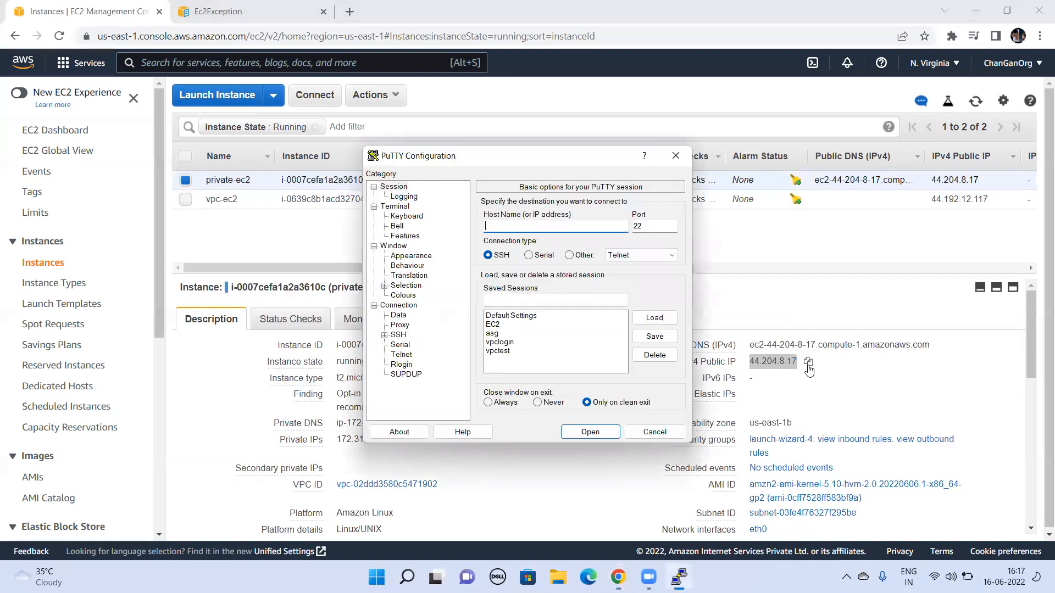
left_click(500, 325)
left_click(655, 317)
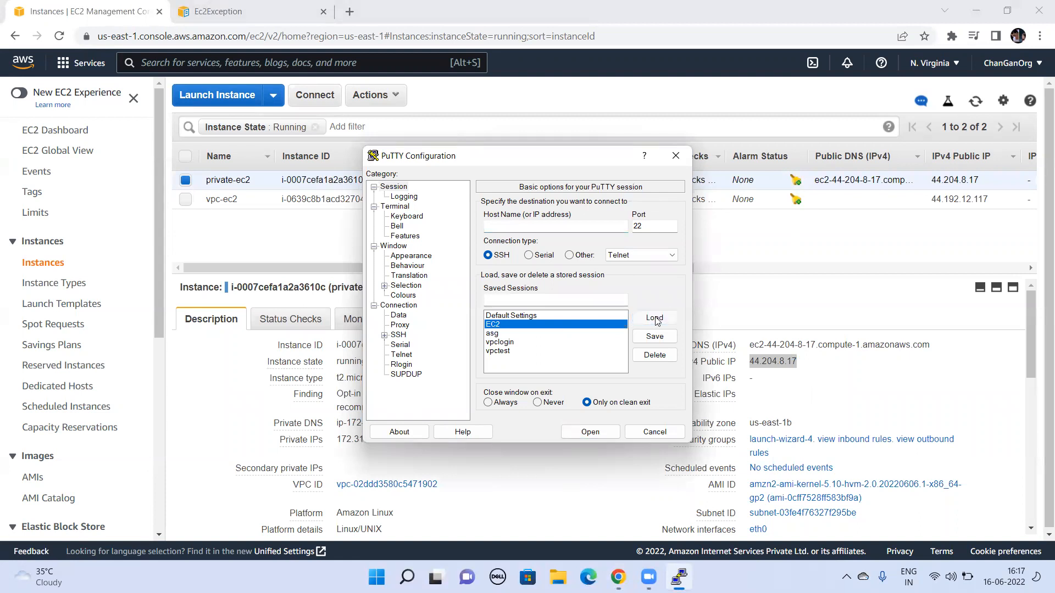
double_click(537, 227)
key("ctrl+v")
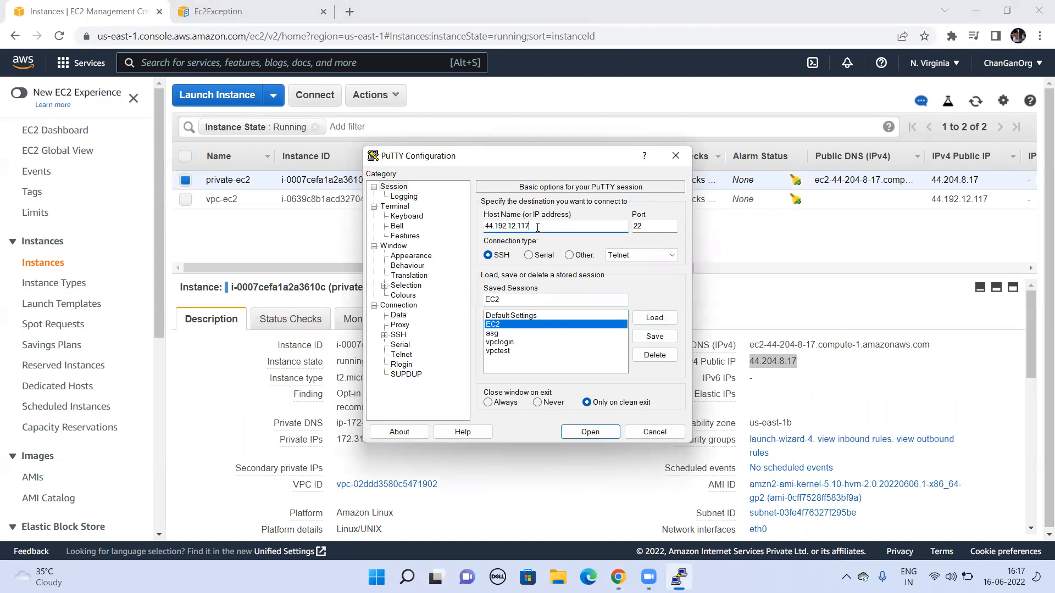
left_click(662, 340)
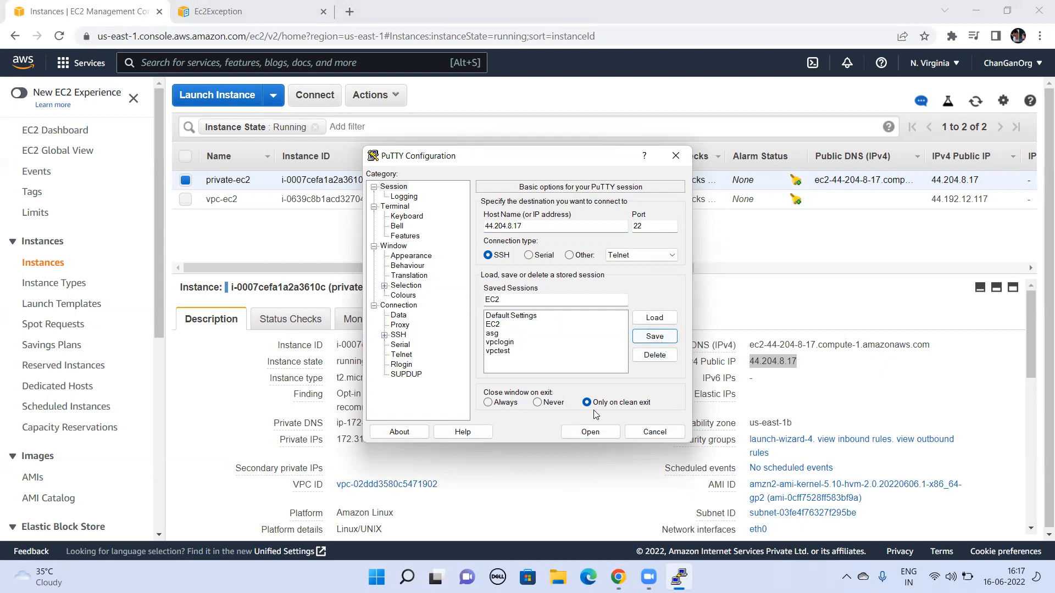
Step: Open the SSH connection to 44.204.8.17, accept the host key and log in as ec2-user
left_click(581, 435)
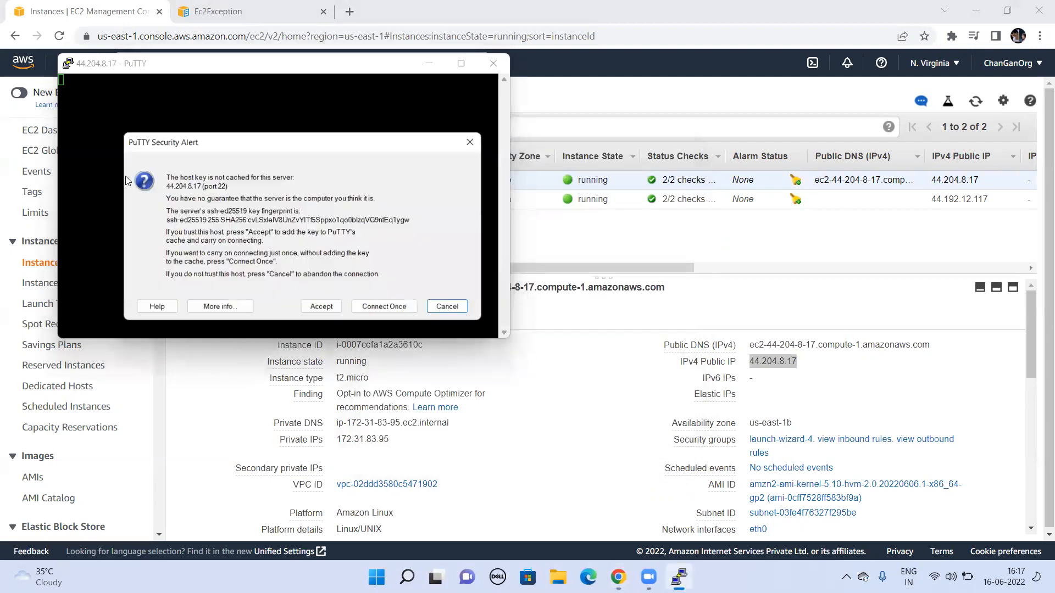
left_click(324, 311)
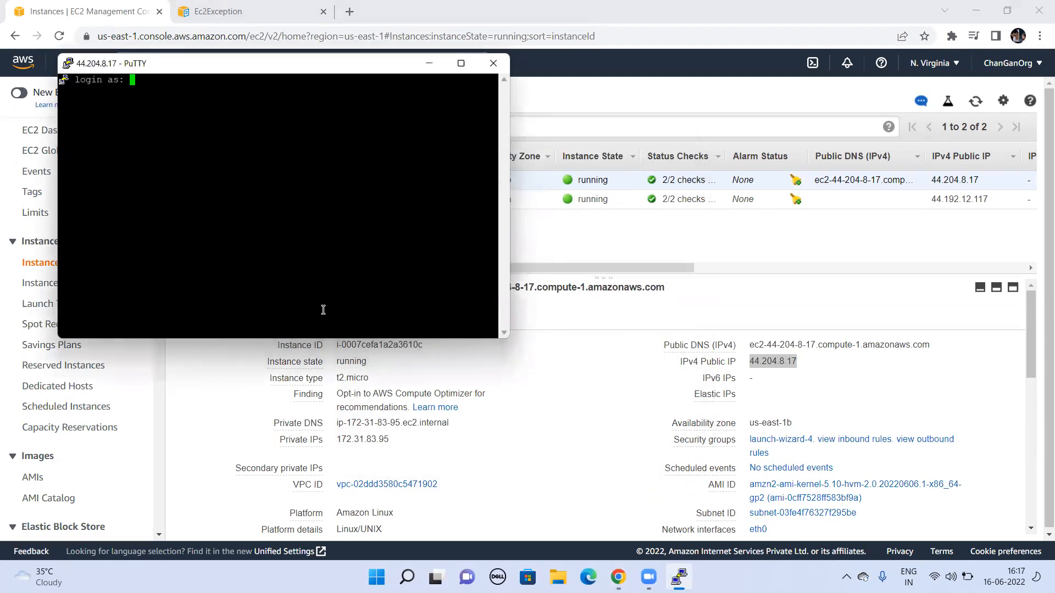
type("ec2-user")
key("Return")
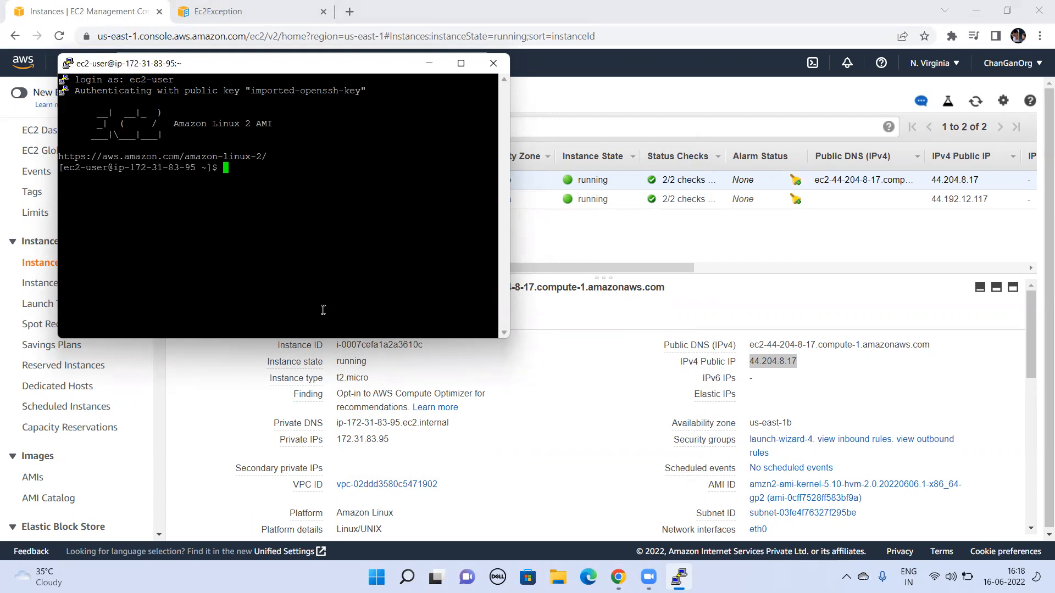
Step: Test the instance's internet connectivity from the terminal with ping google.com
type("ping google.com")
key("Return")
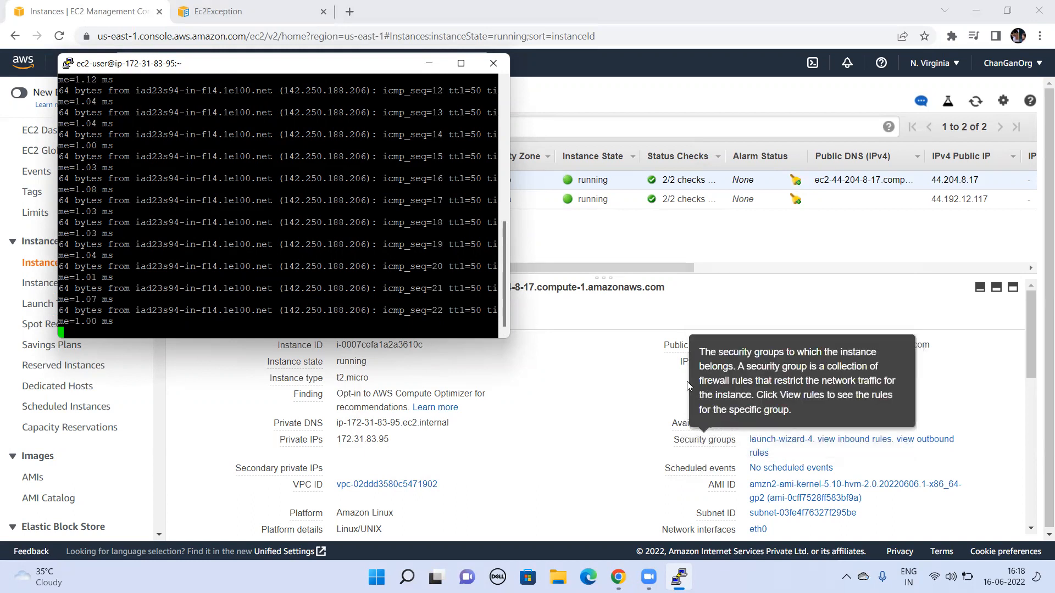
Step: Return to the EC2 console and check the public IP and name of the private-ec2 instance
left_click(711, 372)
triple_click(728, 363)
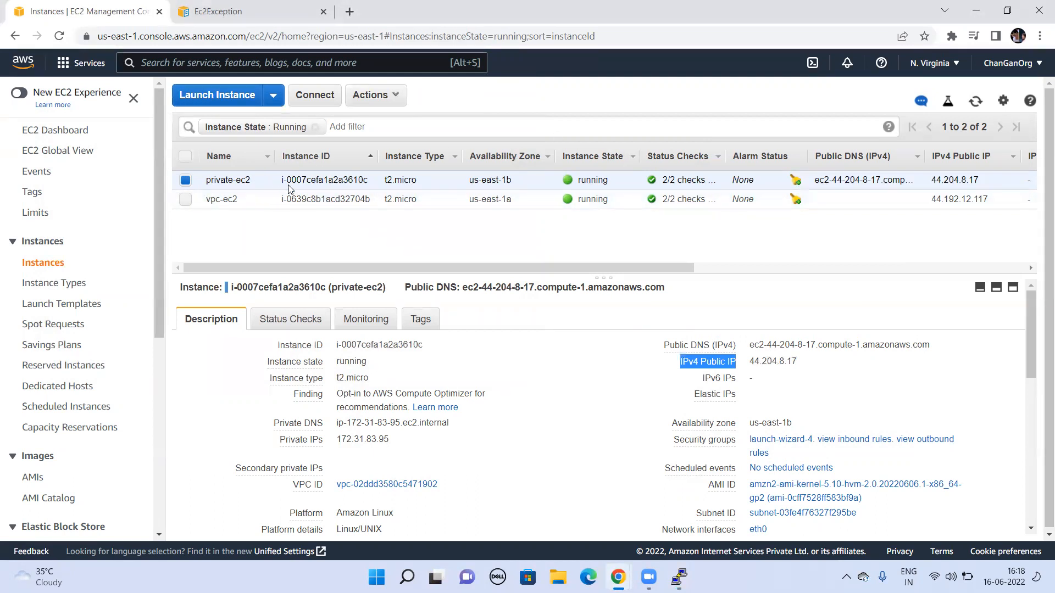
left_click(263, 179)
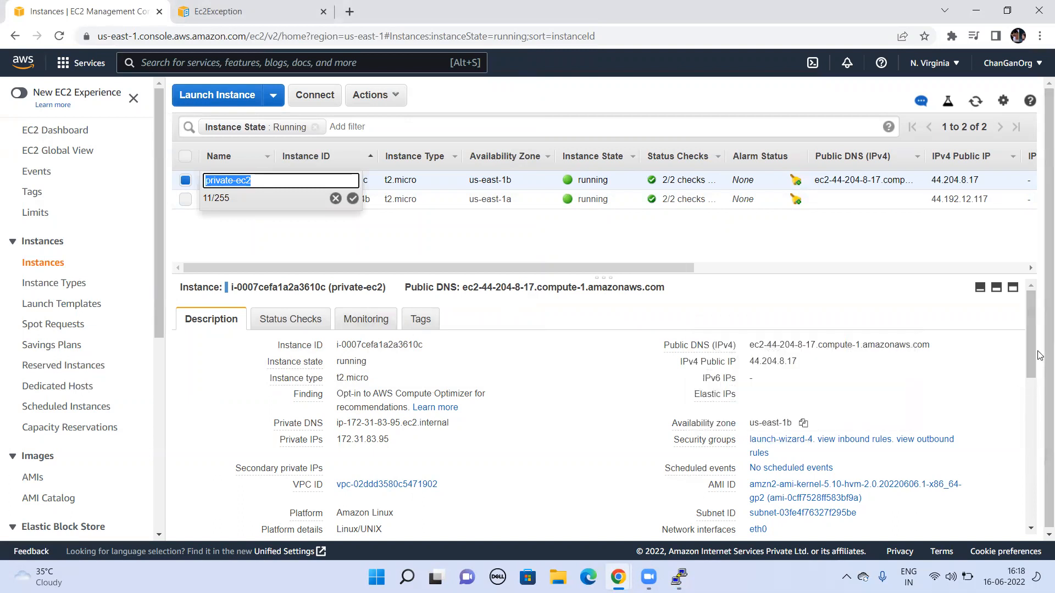
Step: Terminate the private-ec2 instance and confirm the termination
mouse_move(1032, 349)
left_mouse_down()
mouse_move(1032, 519)
mouse_move(1033, 363)
left_mouse_up()
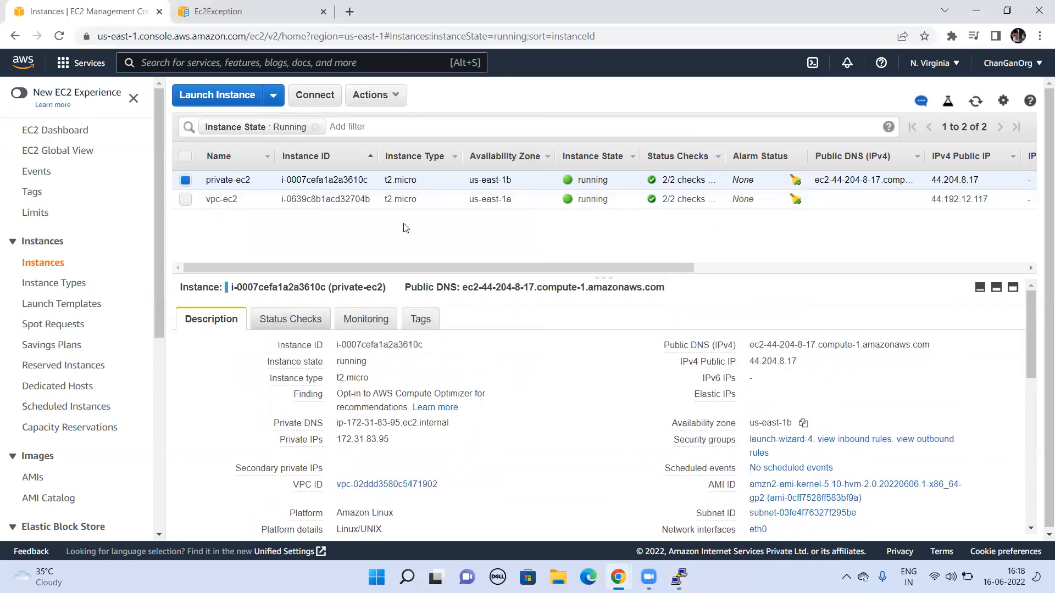
left_click(185, 181)
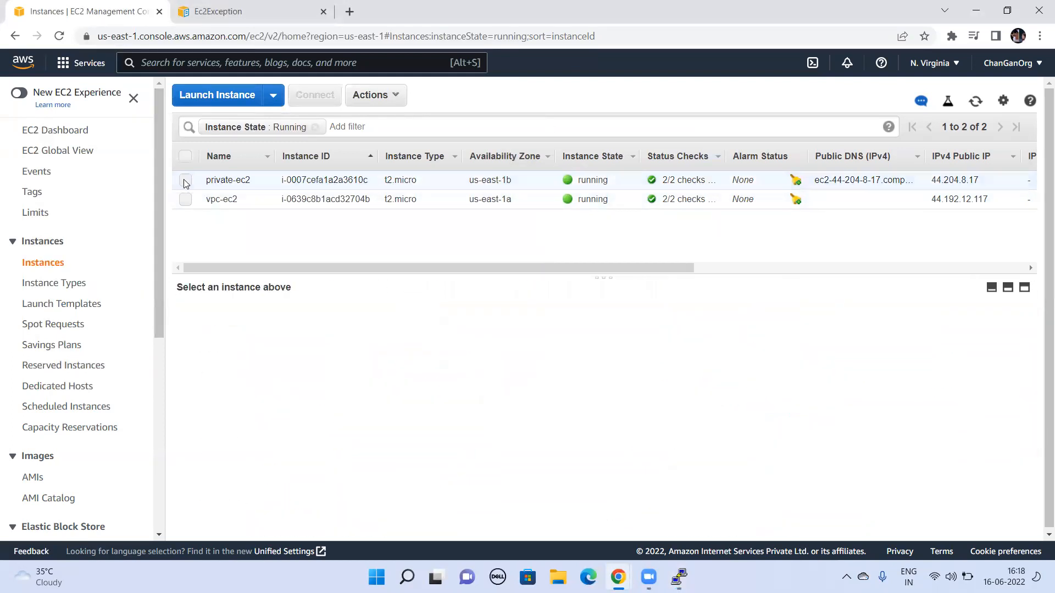
left_click(185, 181)
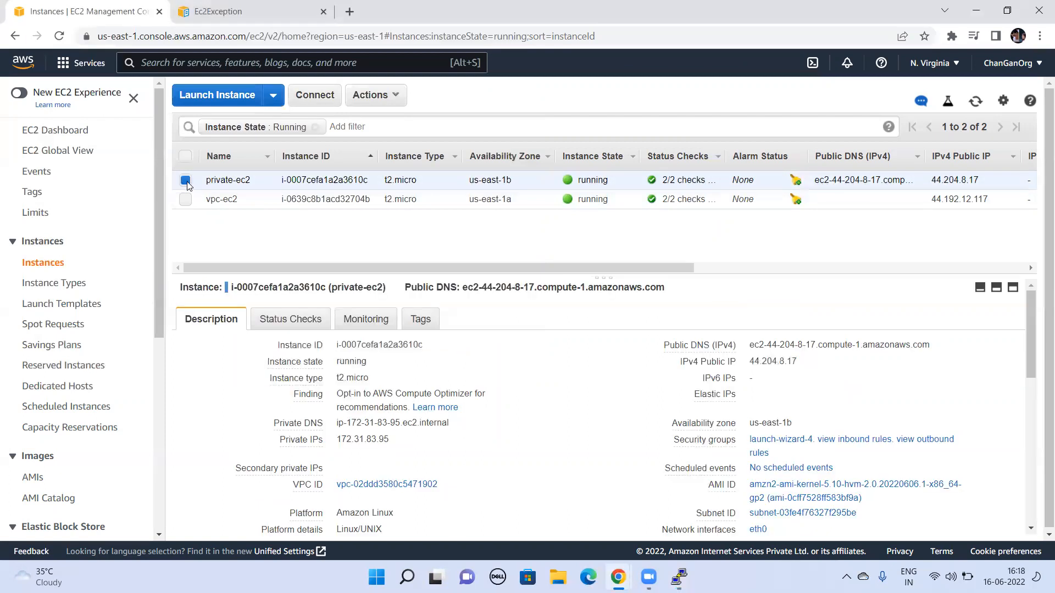
left_click(359, 96)
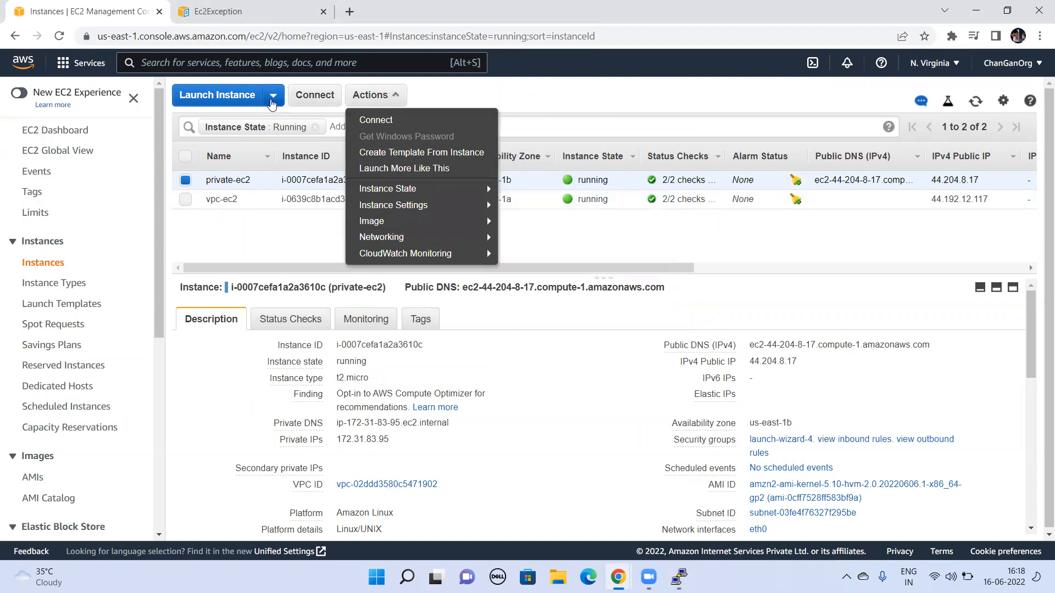
left_click(273, 99)
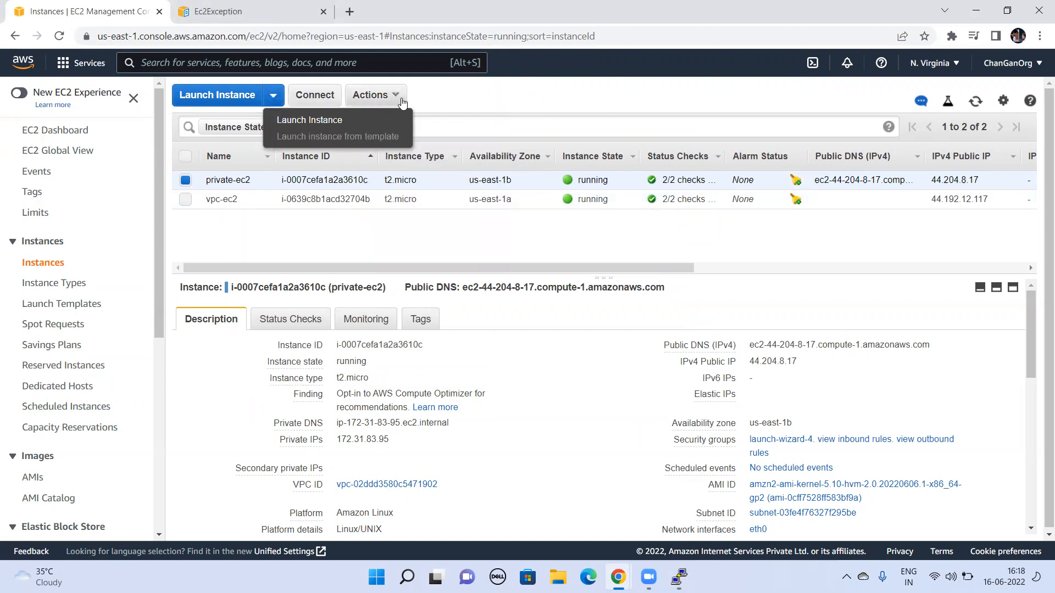
left_click(370, 96)
mouse_move(408, 193)
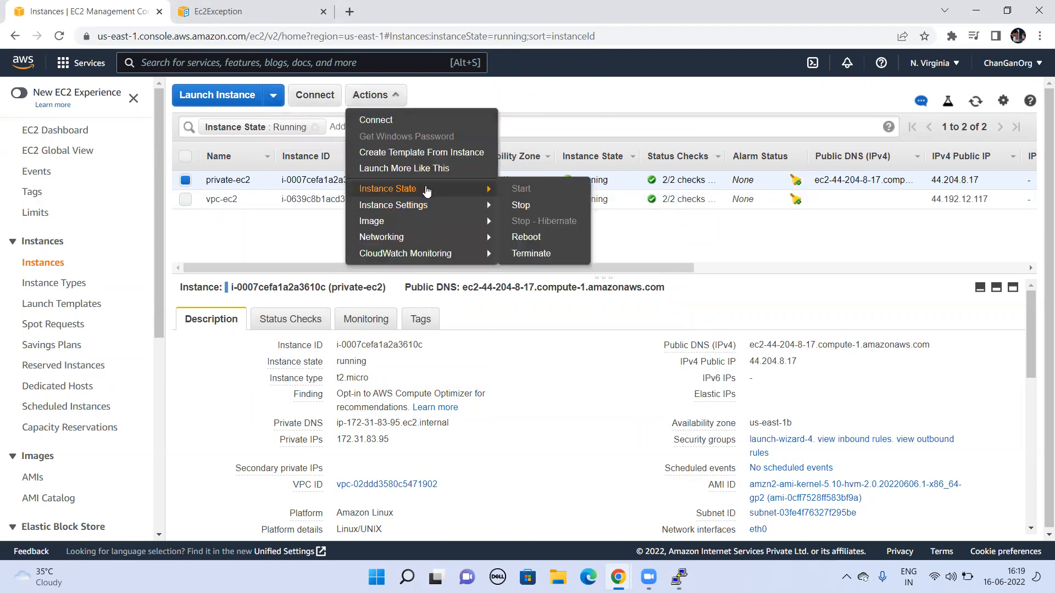
left_click(532, 253)
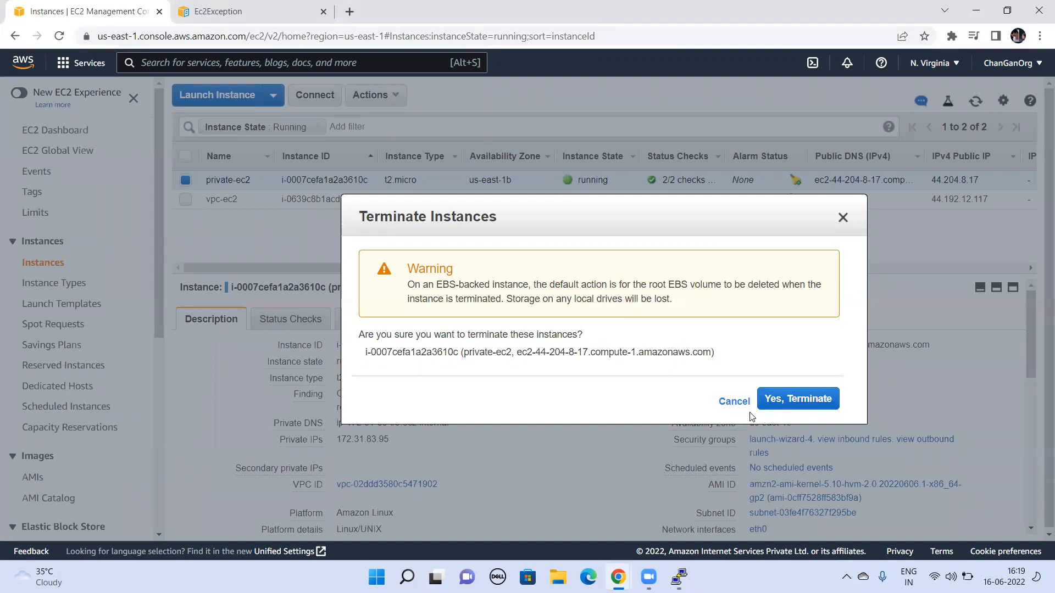
left_click(823, 399)
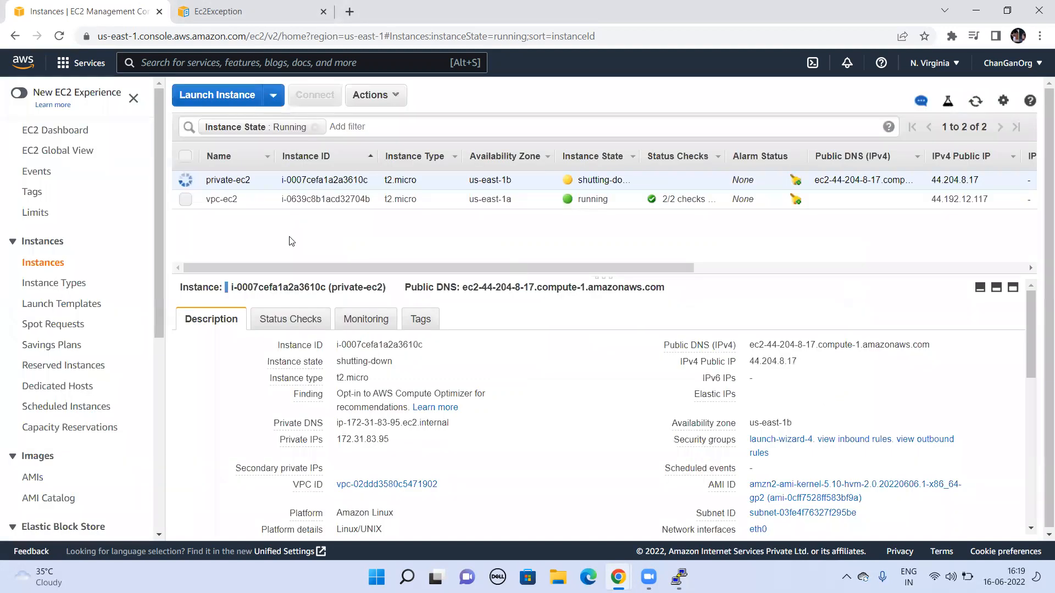
Step: Start launching a new EC2 instance and name it private-ec2-instance
left_click(222, 94)
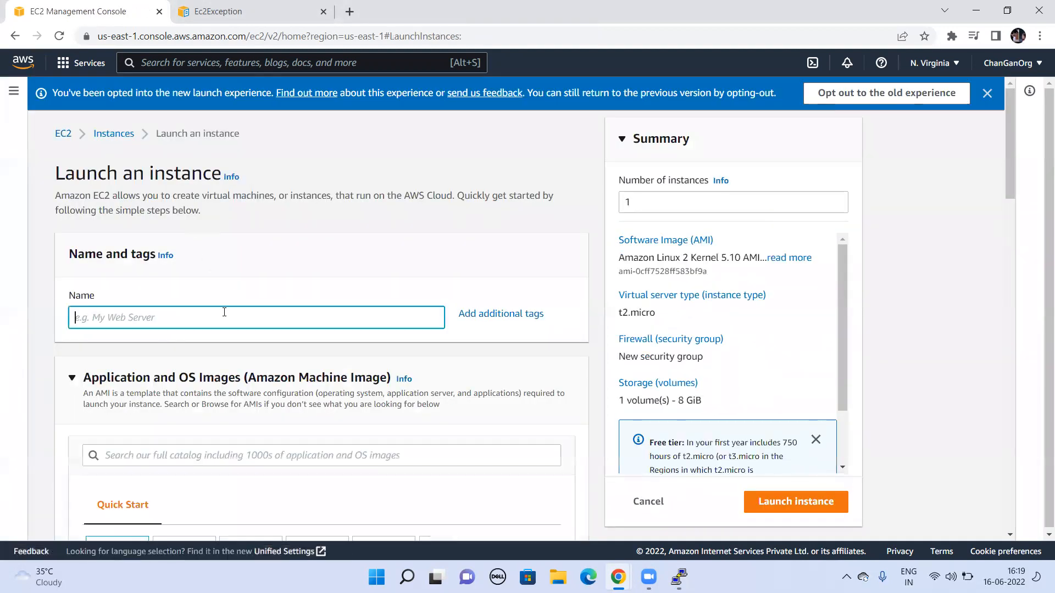
type("private")
type("-ece")
type("-instance")
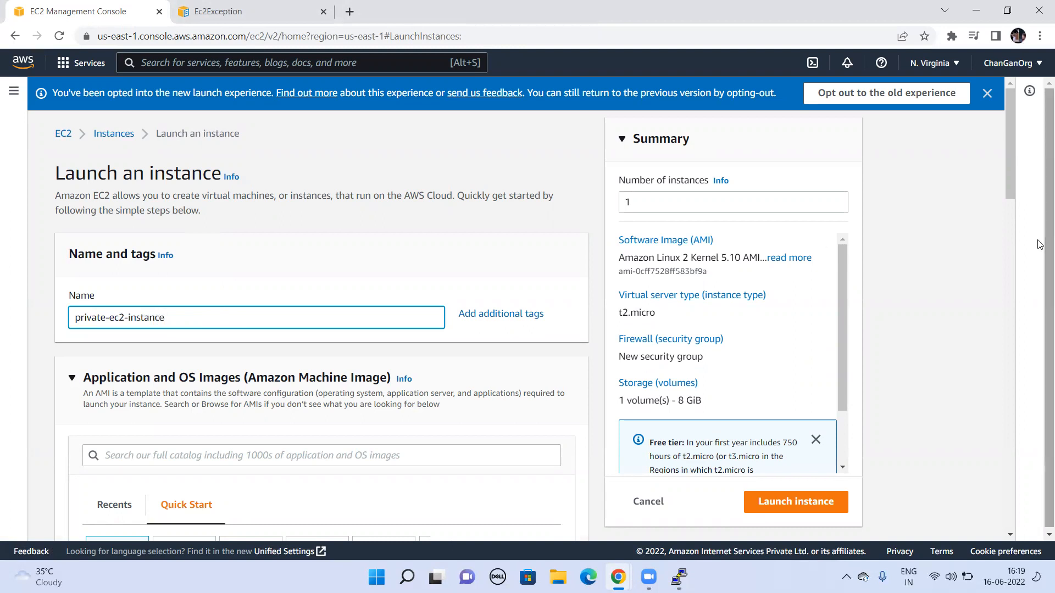
left_click_drag(1046, 322, 1045, 325)
left_click_drag(844, 358, 844, 411)
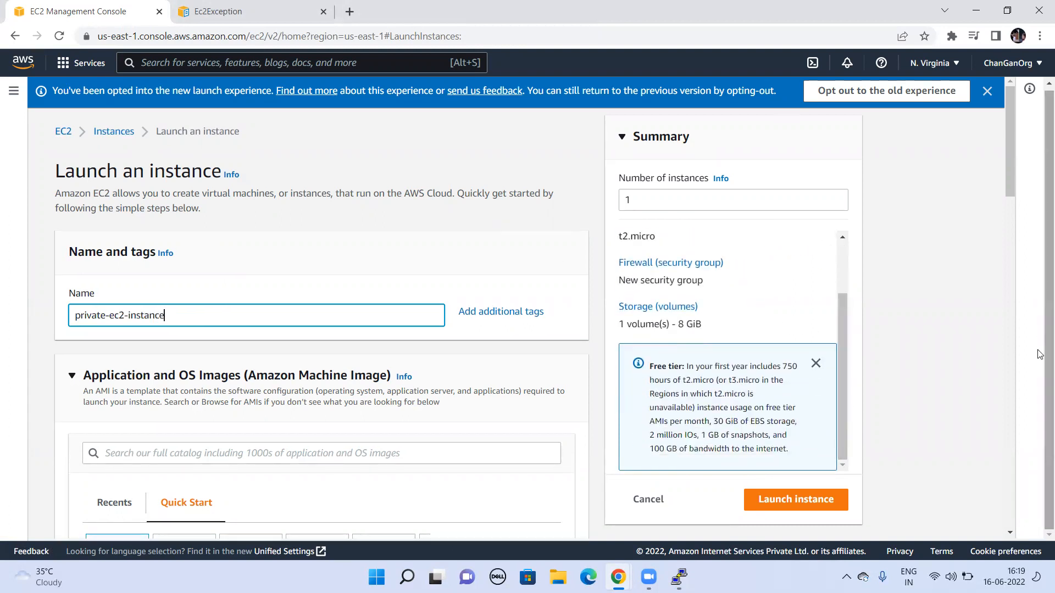
left_click(286, 453)
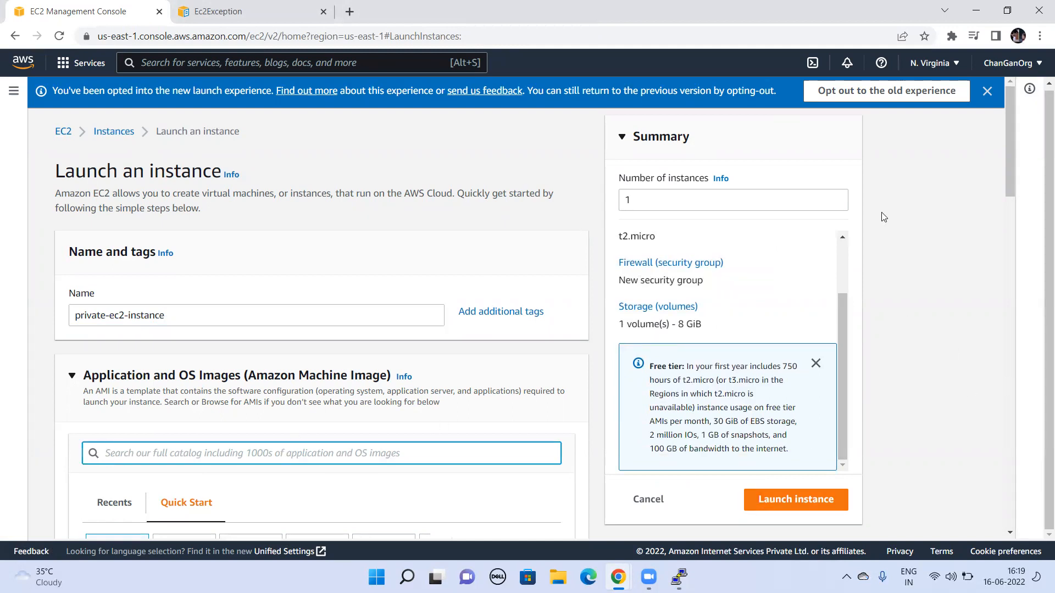
left_click(1003, 123)
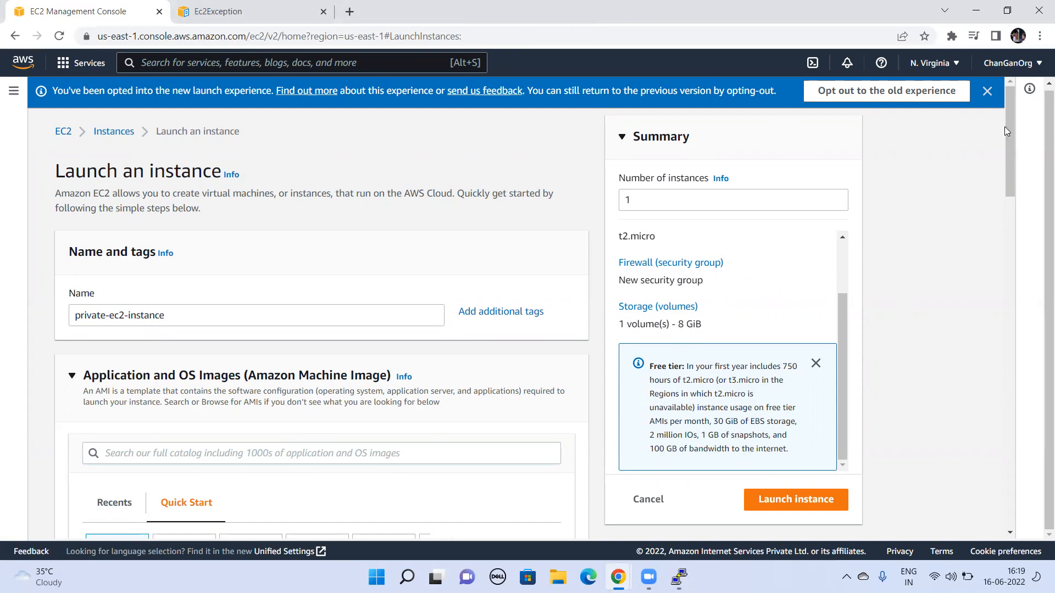
right_click(996, 283)
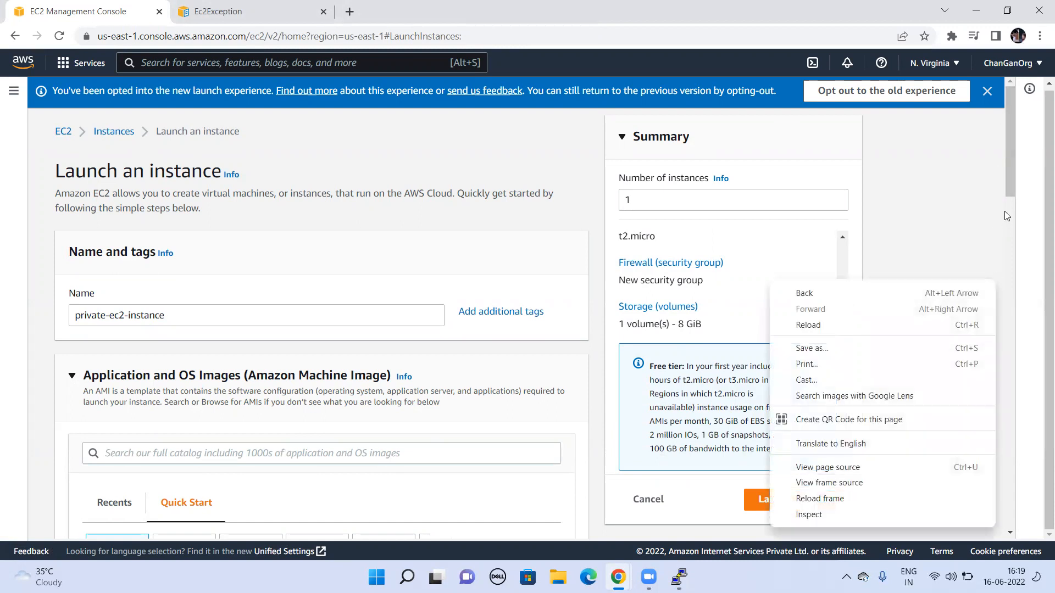
Step: Edit the new instance's network settings to use the VPC my-demo-vpc and the subnet private-subnet
left_click_drag(1009, 138, 1015, 420)
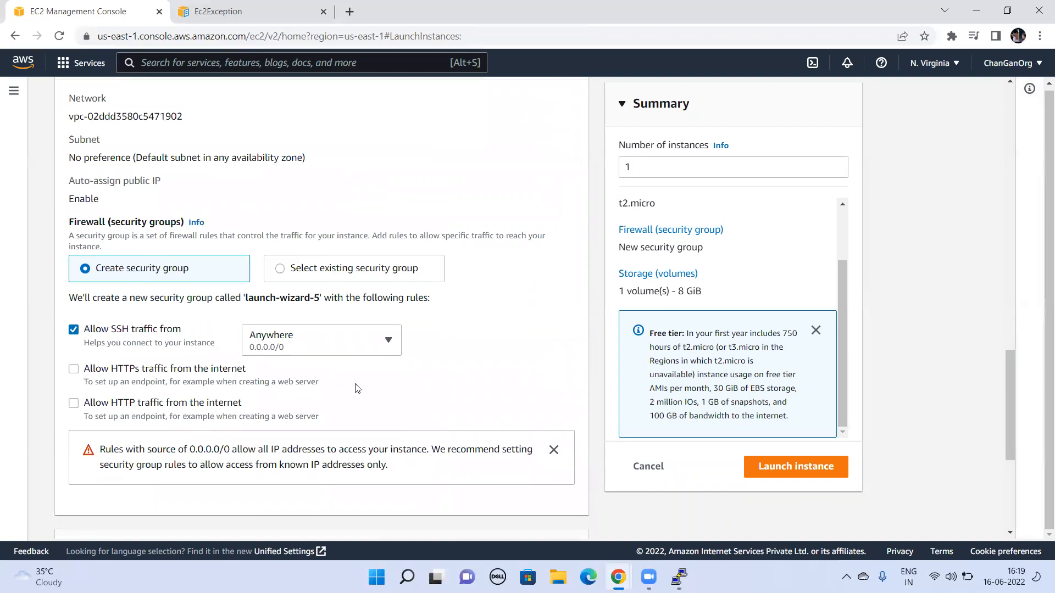
left_click_drag(1012, 439, 1012, 398)
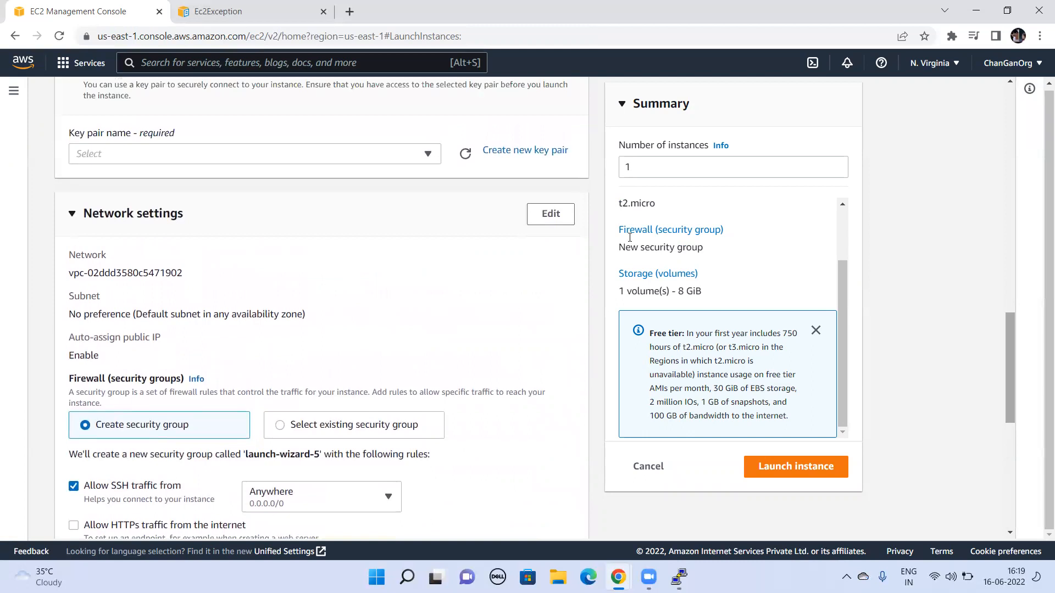
left_click(550, 213)
left_click(336, 293)
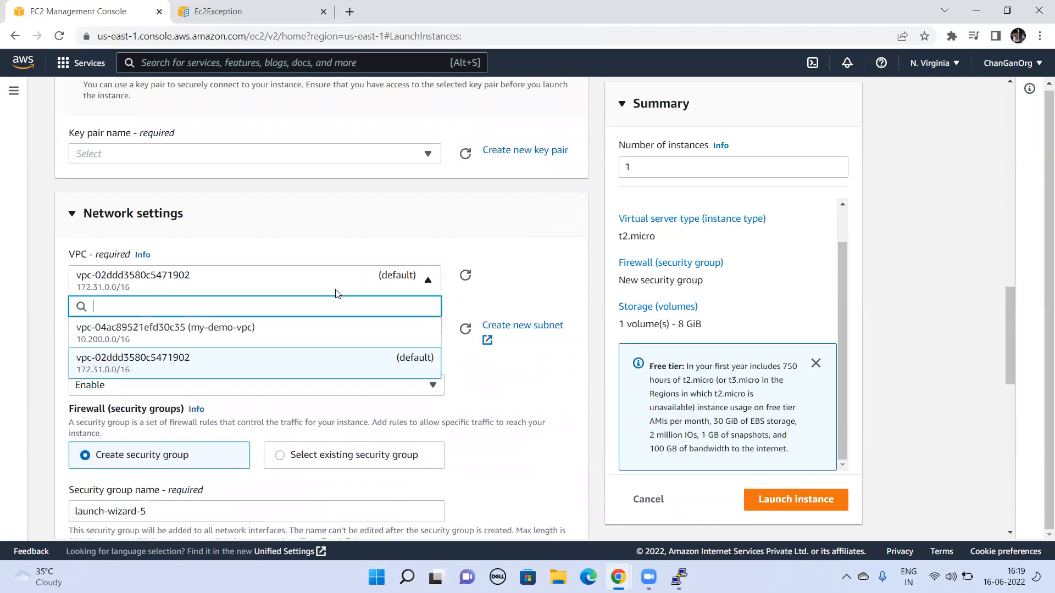
left_click(274, 341)
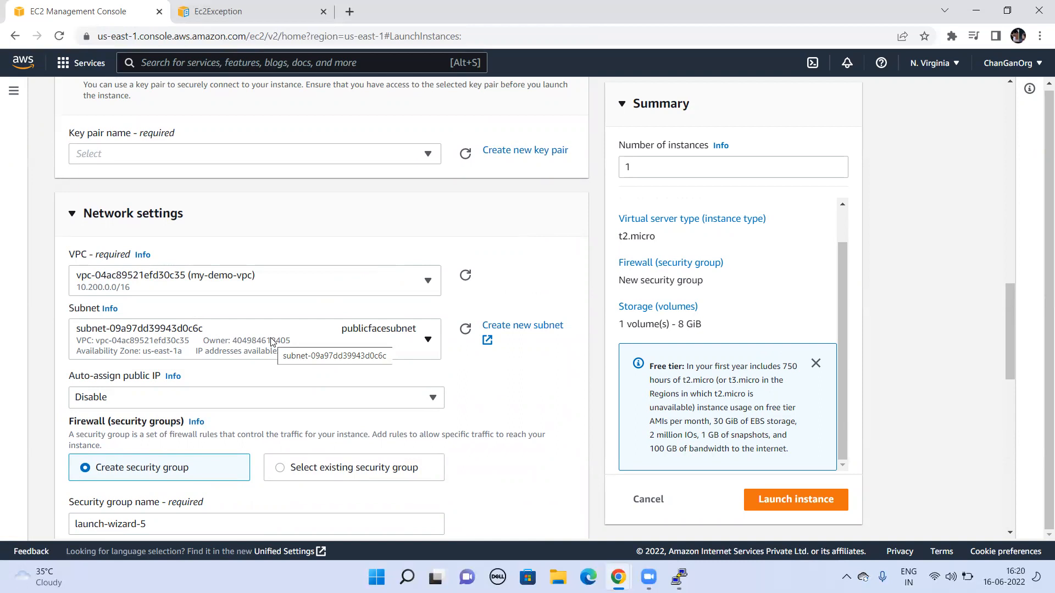
left_click(272, 342)
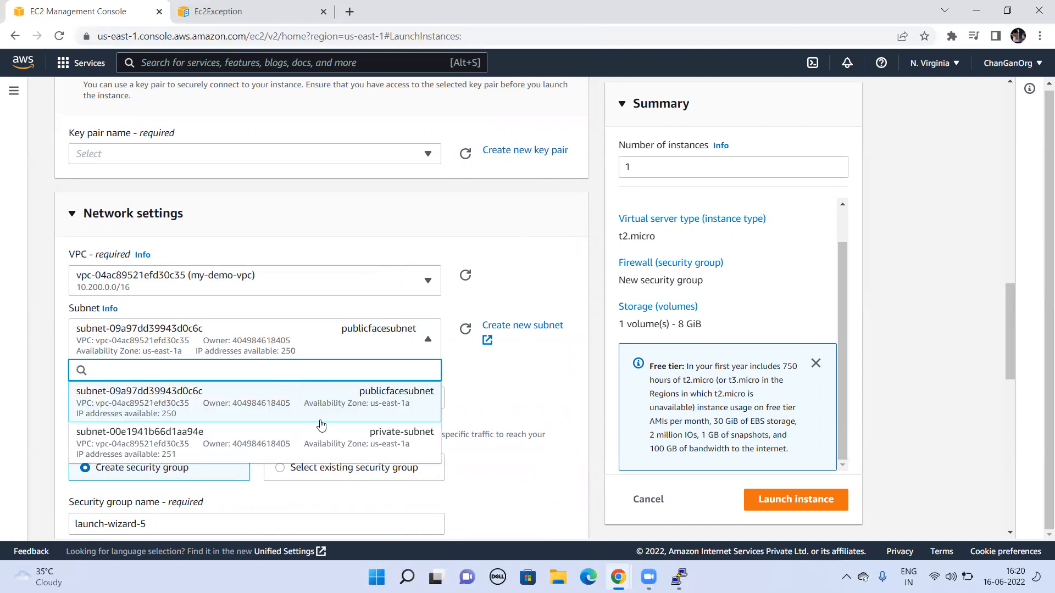
left_click(342, 442)
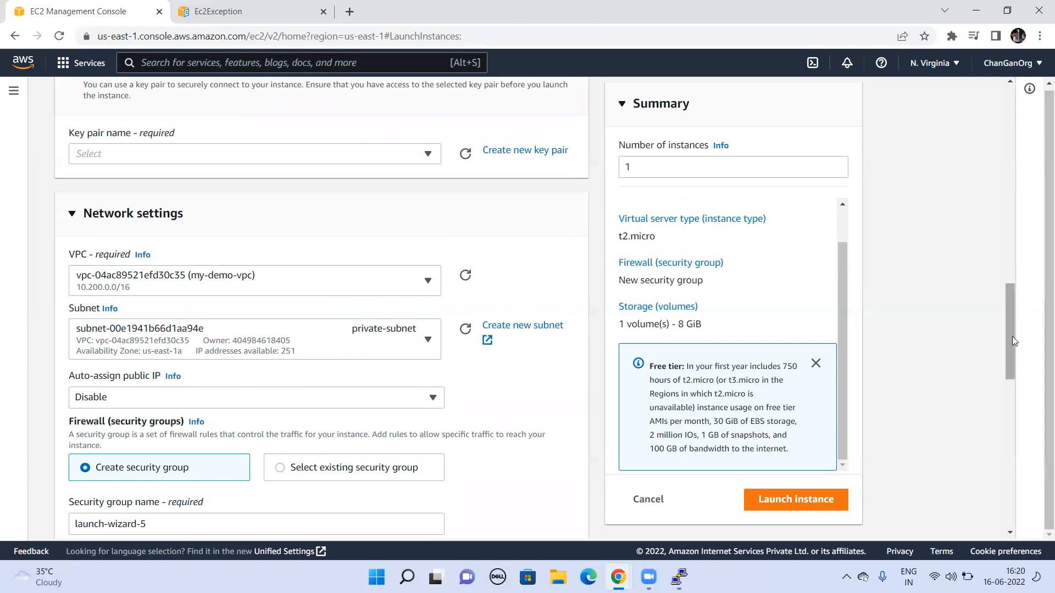
Step: Choose the vpcpublickey key pair for the new instance and launch it
left_click_drag(1012, 336, 1016, 428)
left_click_drag(1039, 472, 1040, 519)
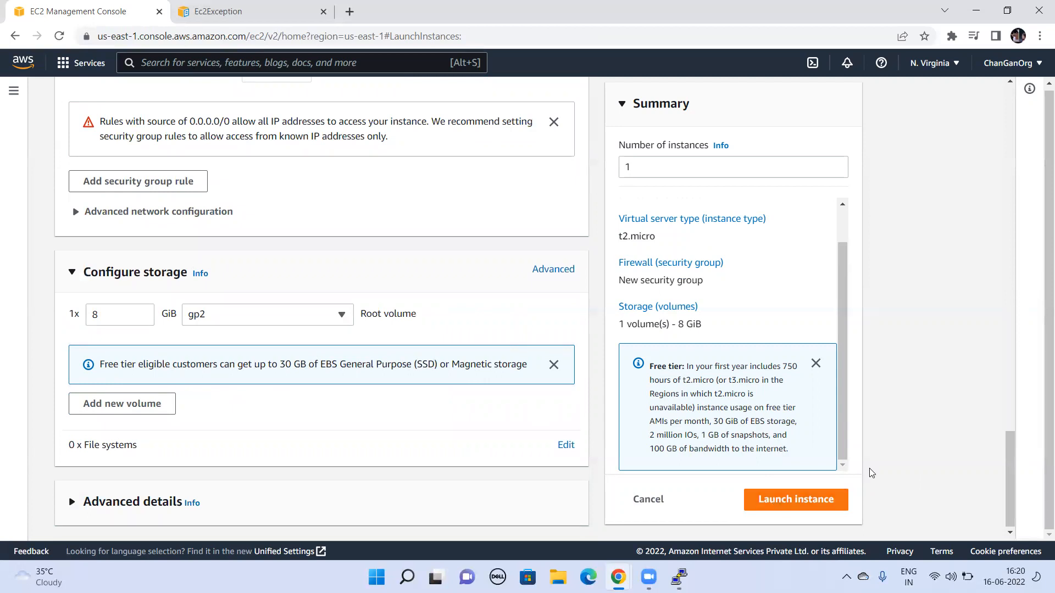
left_click_drag(1008, 475, 986, 255)
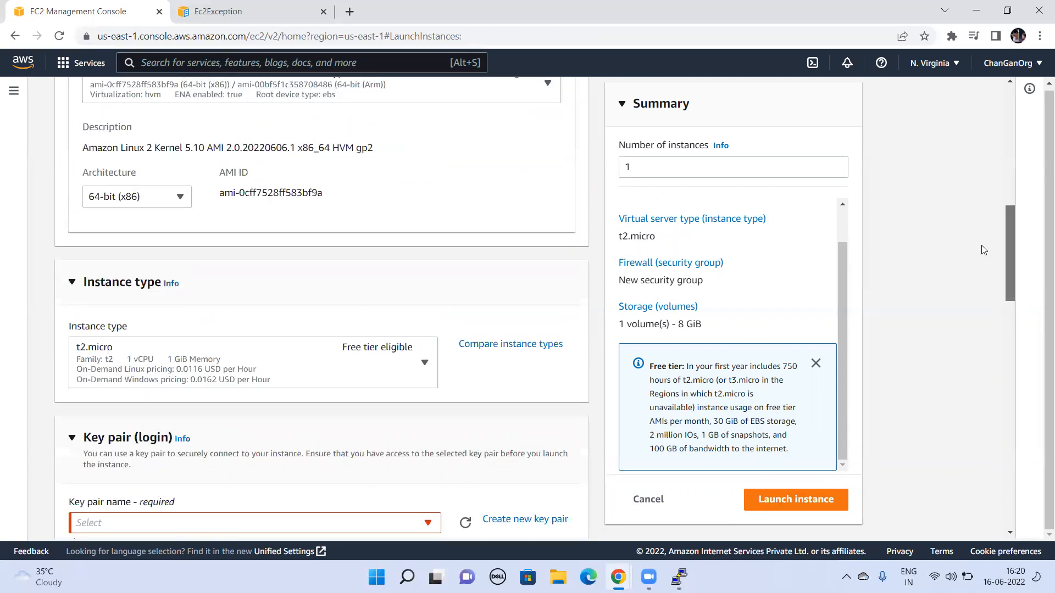
scroll(799, 272, "down", 2)
left_click(294, 389)
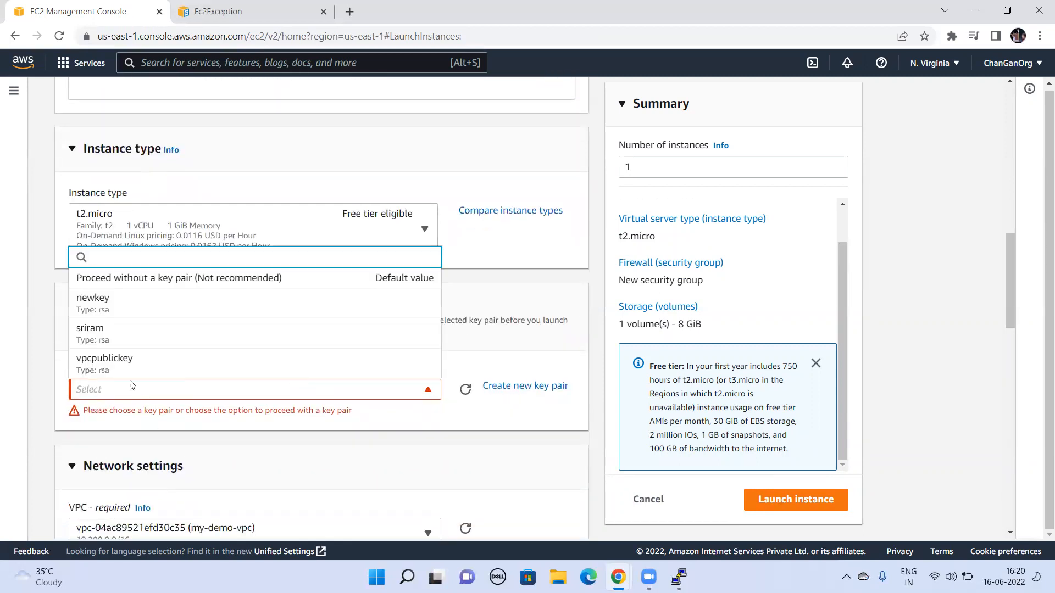
left_click(117, 360)
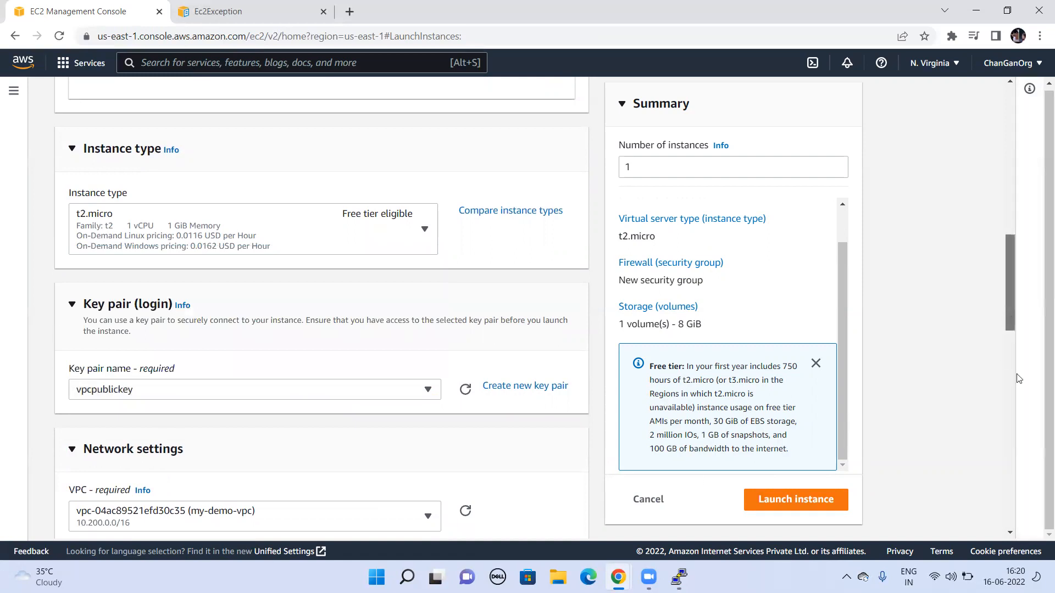
scroll(1019, 379, "down", 12)
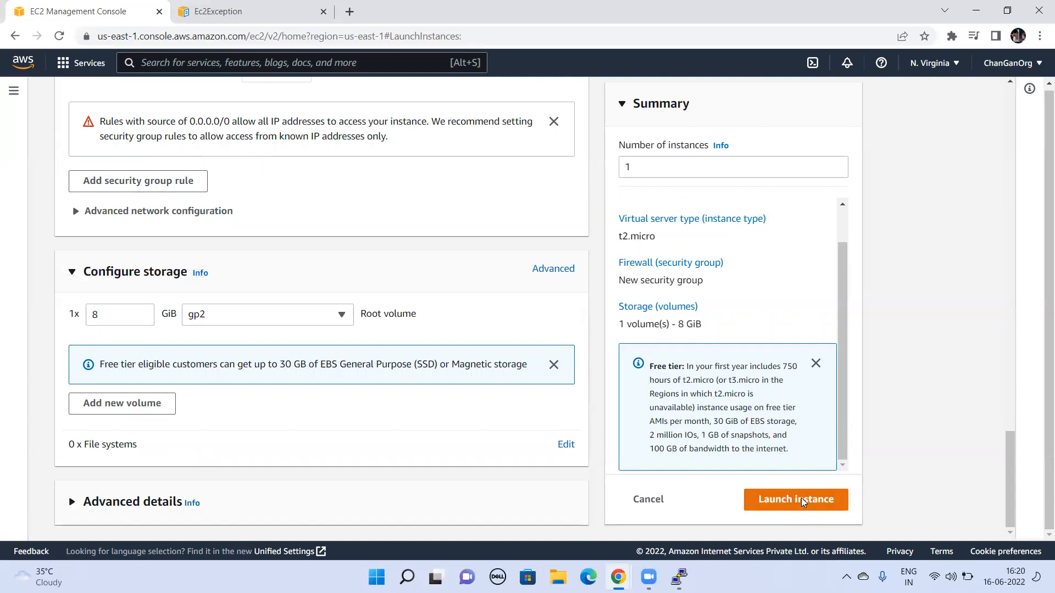
left_click(801, 500)
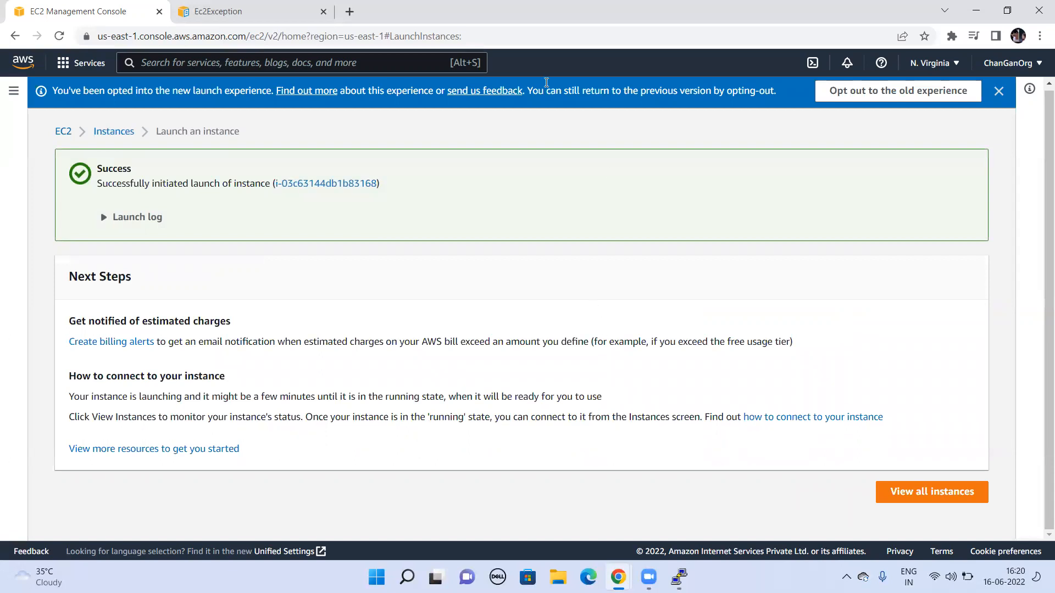
Step: Return to the instance list, check the state and status checks of private-ec2-instance, and copy its private IP
left_click(113, 133)
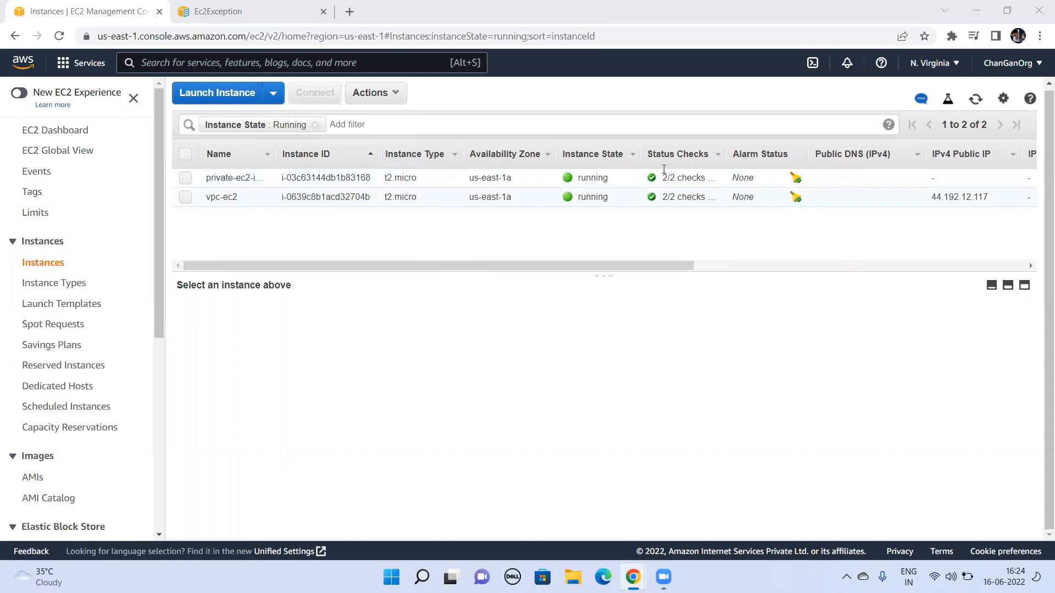
double_click(593, 178)
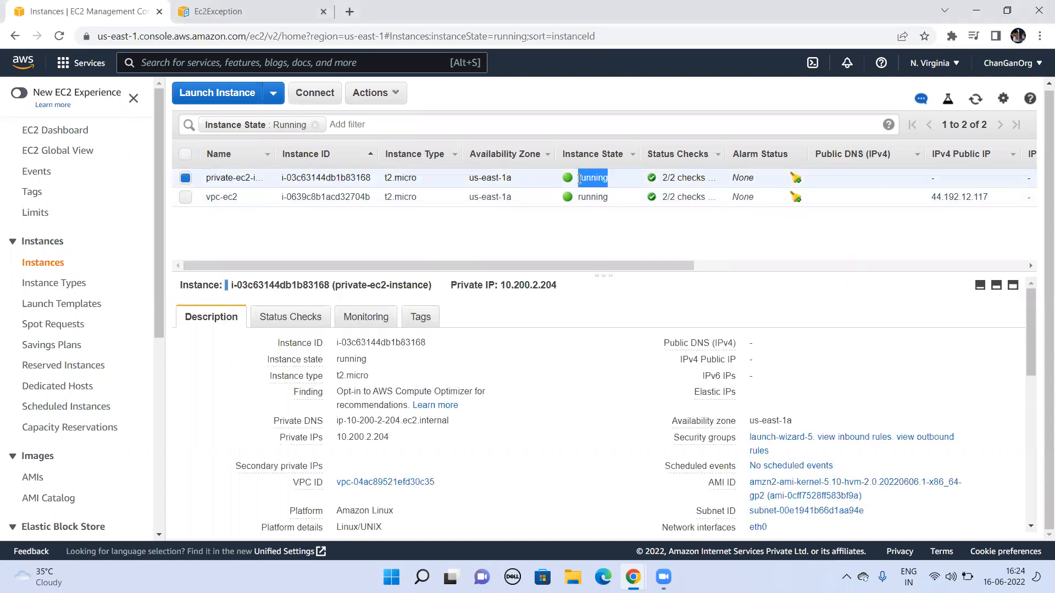
double_click(692, 177)
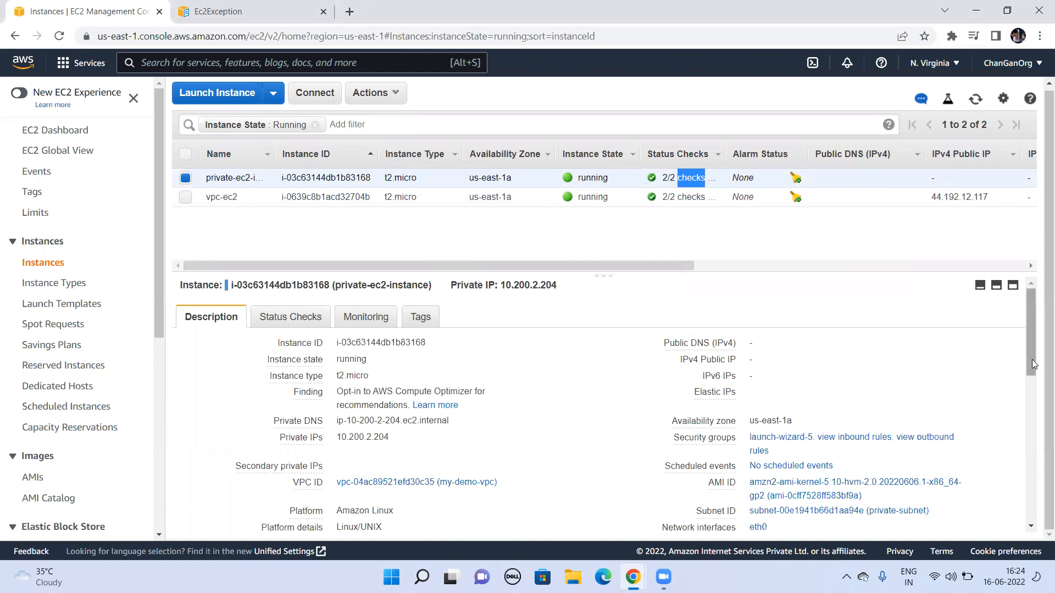
left_click_drag(1029, 357, 1033, 368)
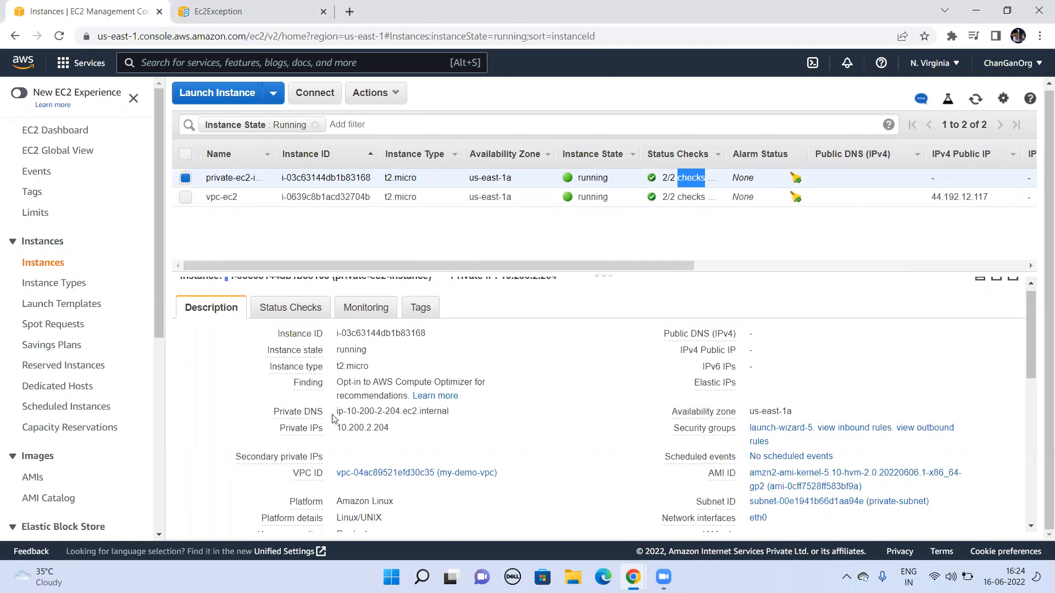
left_click(400, 428)
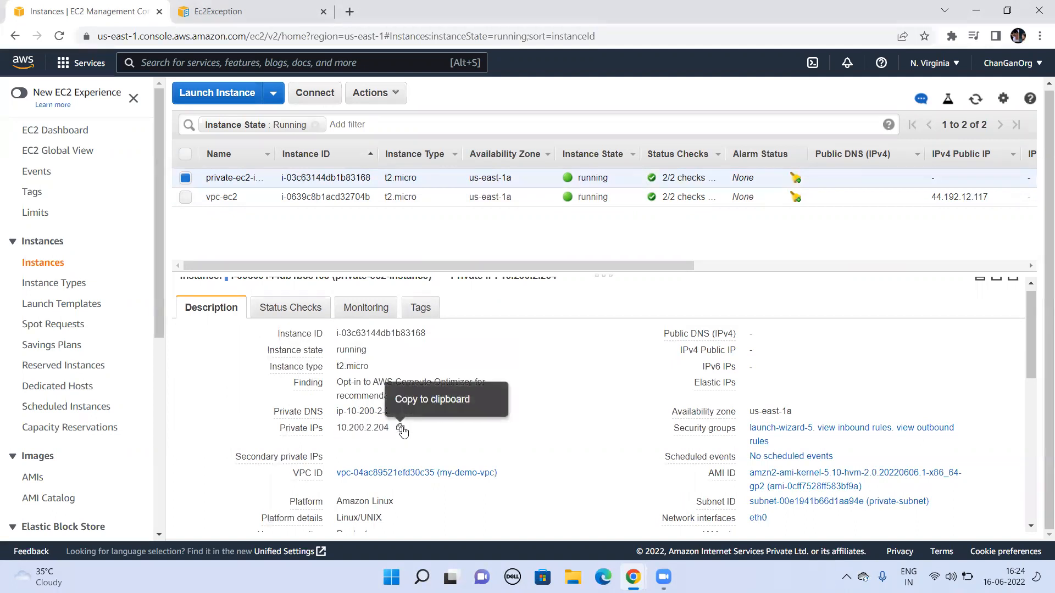
left_click(401, 429)
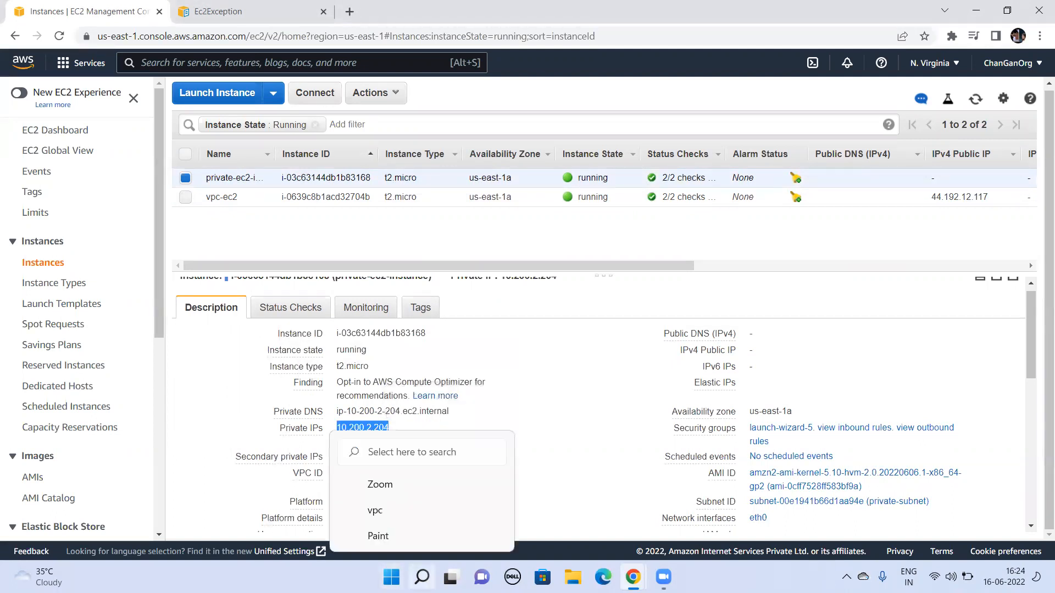
Step: Switch to PuTTY, load the saved session EC2 and replace its host name with the copied private IP 10.200.2.204
left_click(421, 577)
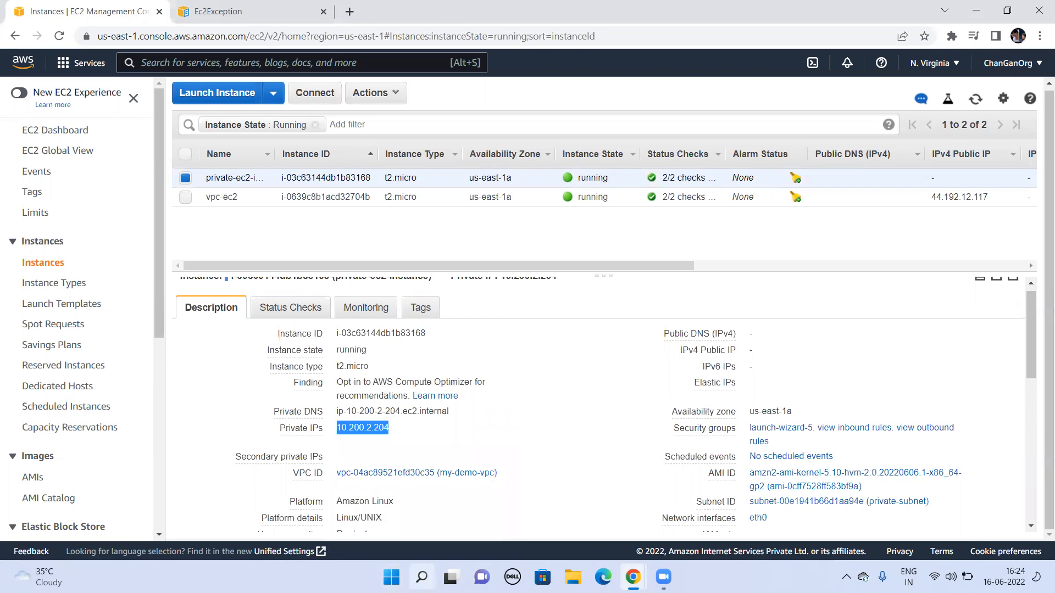
left_click(326, 206)
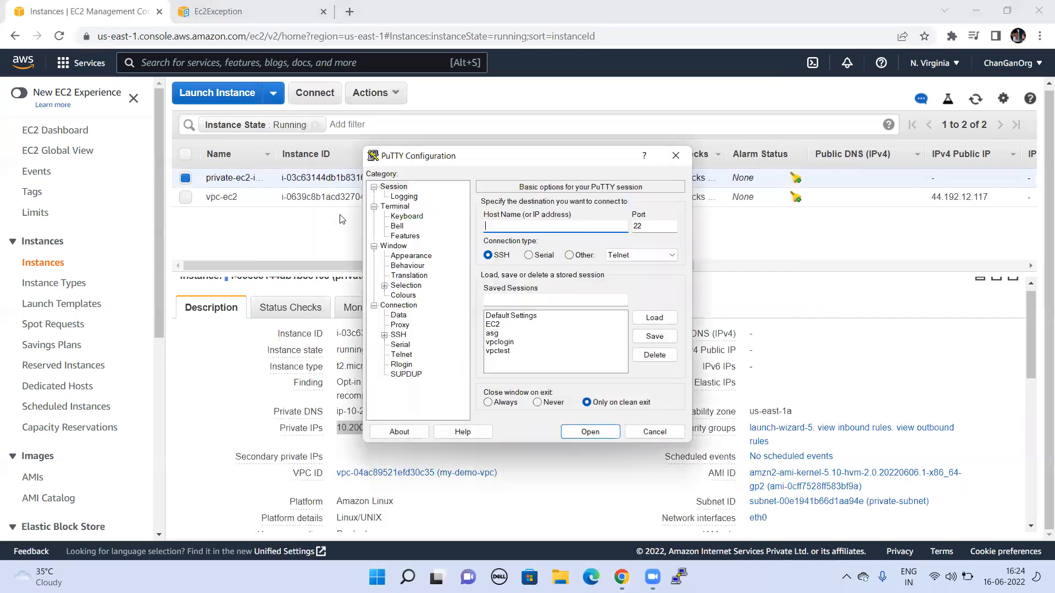
left_click(495, 324)
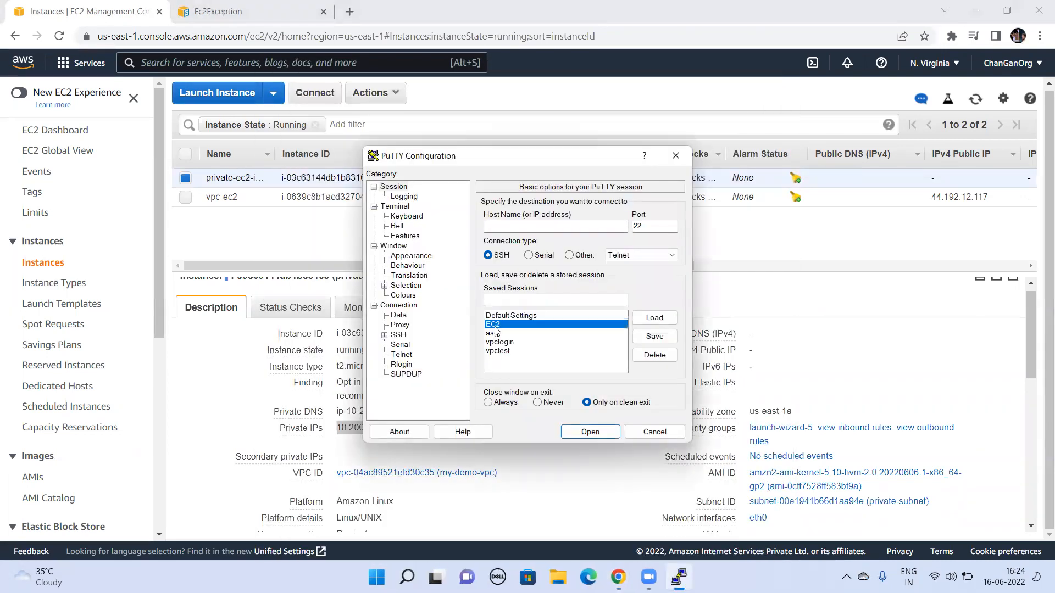
left_click(653, 317)
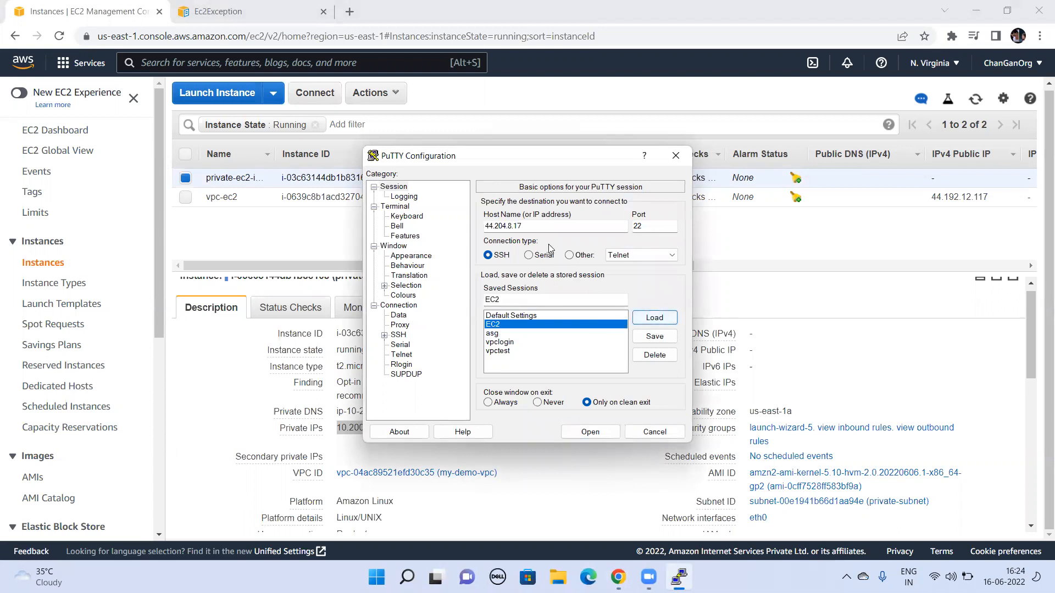
double_click(501, 225)
key("ctrl+v")
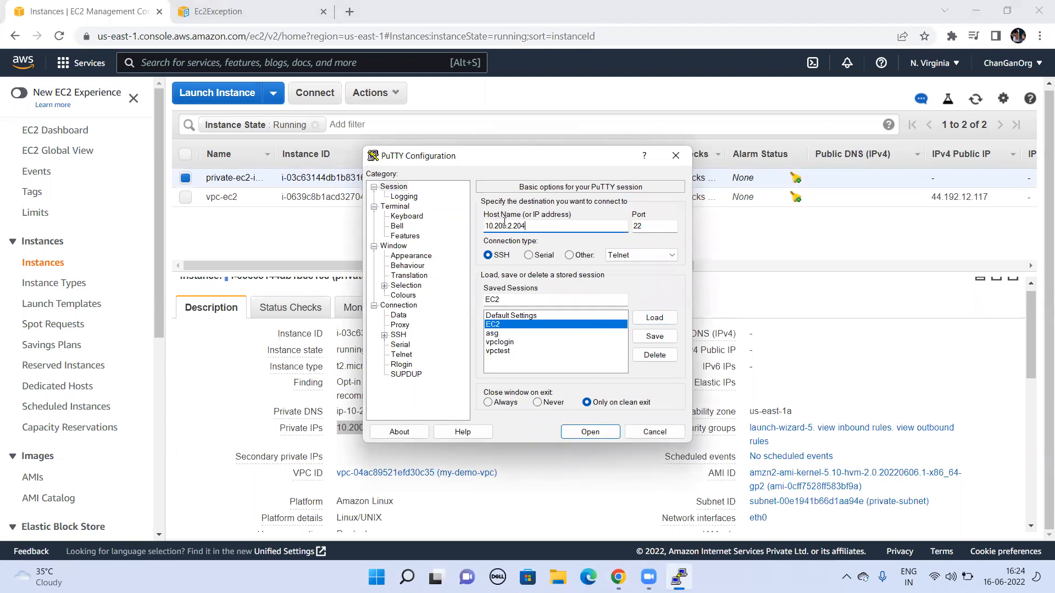
Step: Try to open the SSH connection to the private instance at 10.200.2.204, and dismiss the message that ends the attempt
left_click(611, 435)
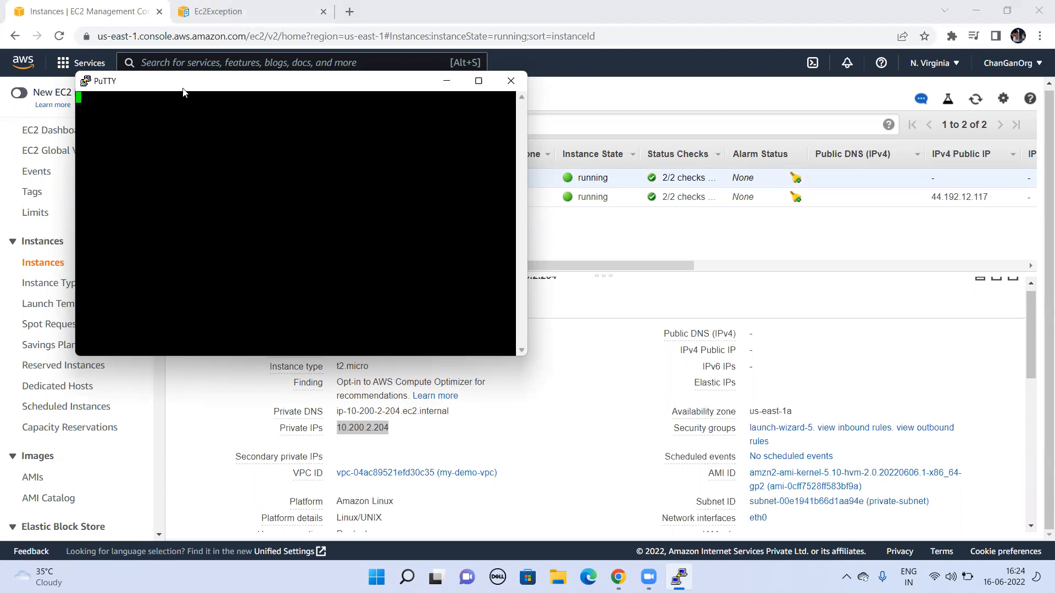
left_click_drag(162, 79, 498, 136)
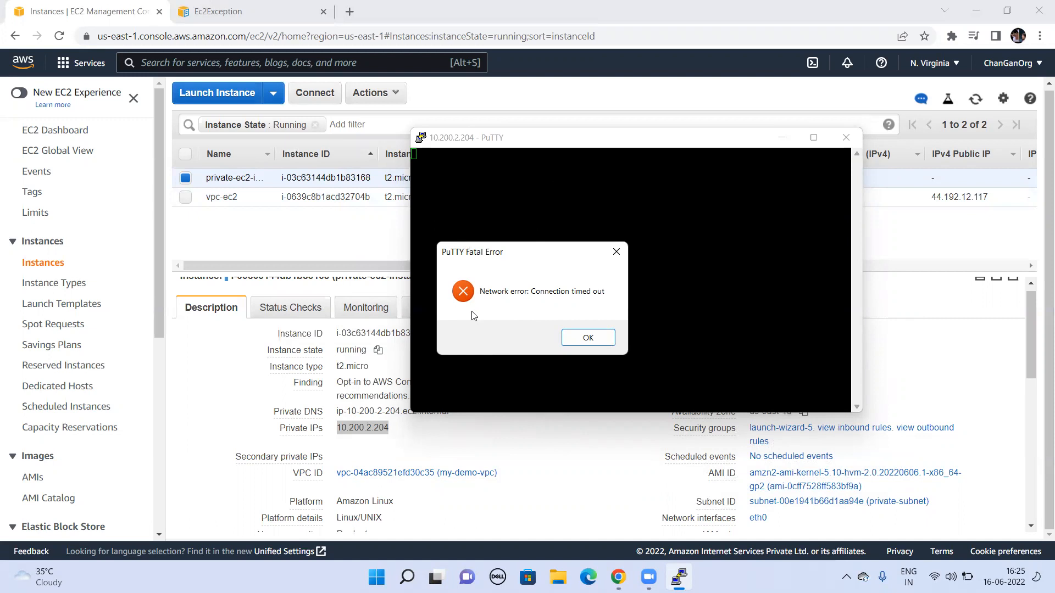
left_click(588, 338)
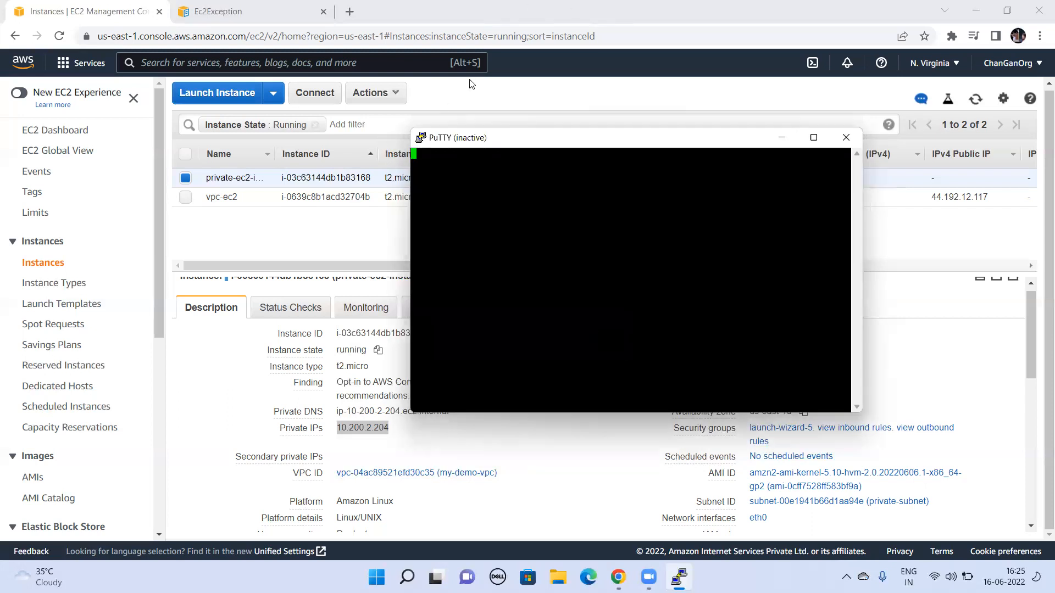
key("super+Tab")
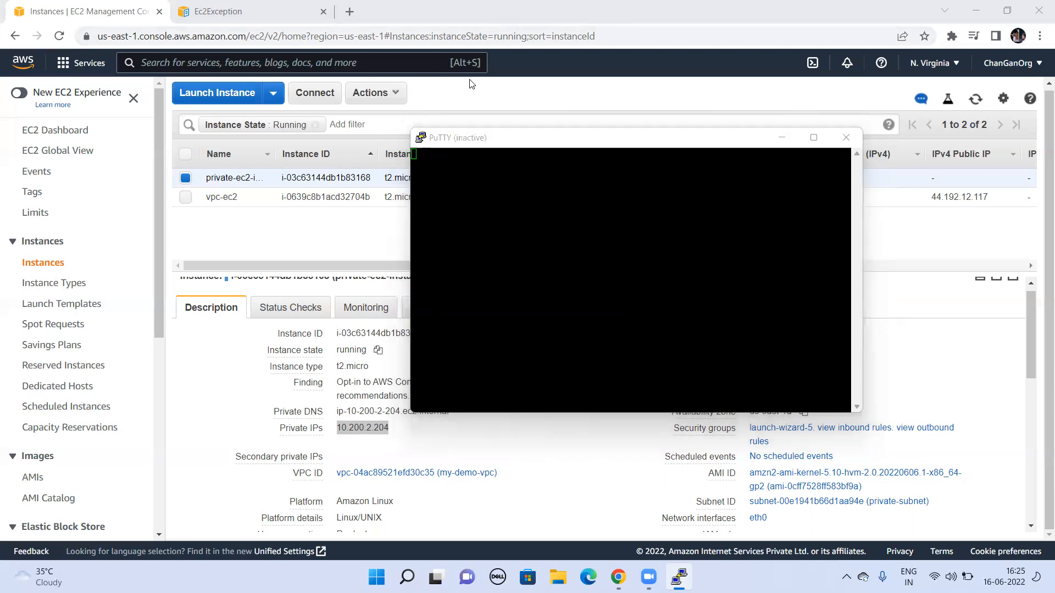